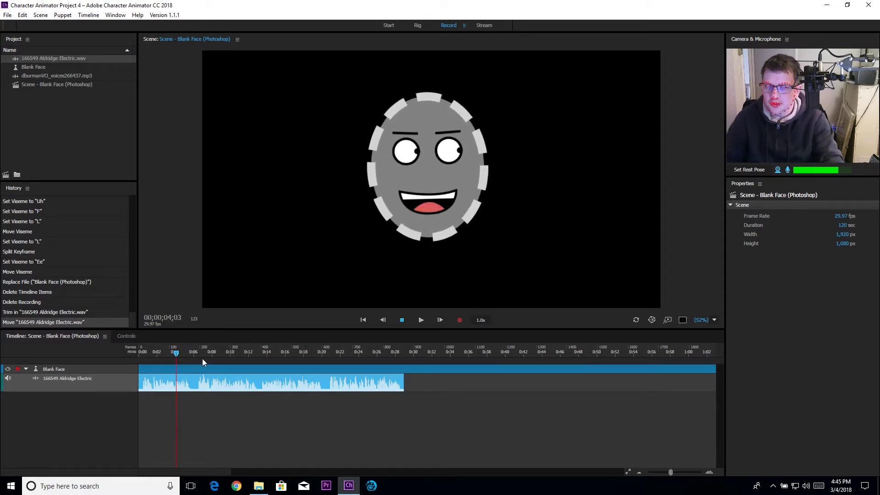
# Step: Turn off the live microphone input and select the Blank Face puppet track
pyautogui.click(788, 170)
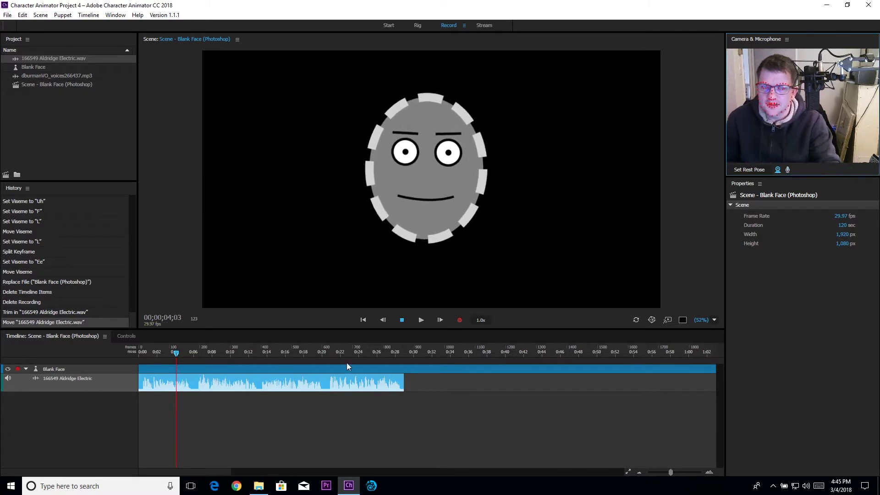
pyautogui.click(328, 370)
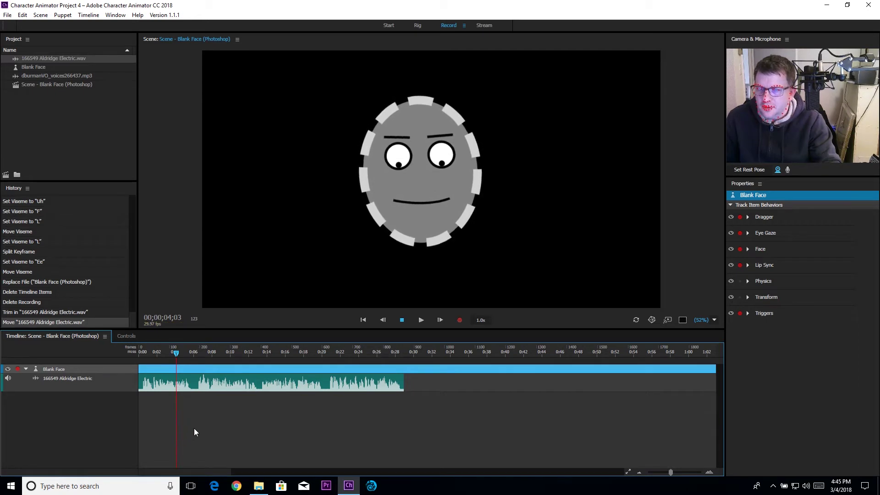
# Step: Compute lip sync from the scene audio and zoom the timeline in to read the visemes
pyautogui.click(68, 13)
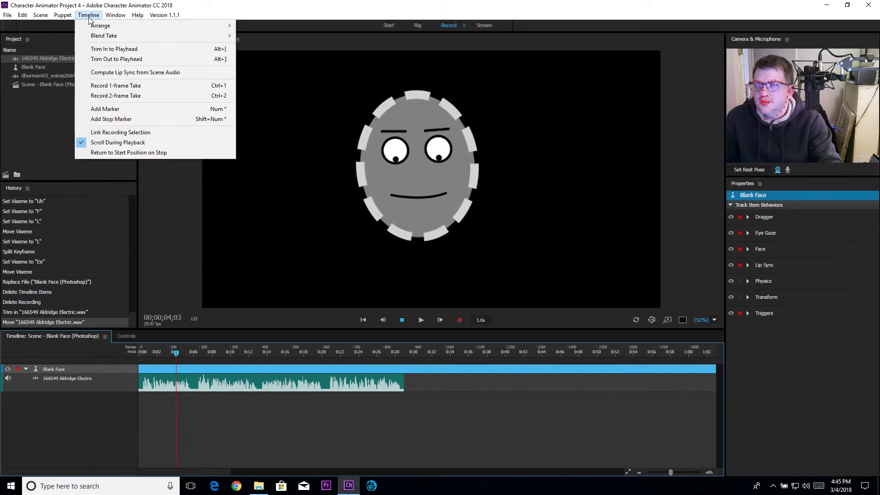
pyautogui.click(130, 72)
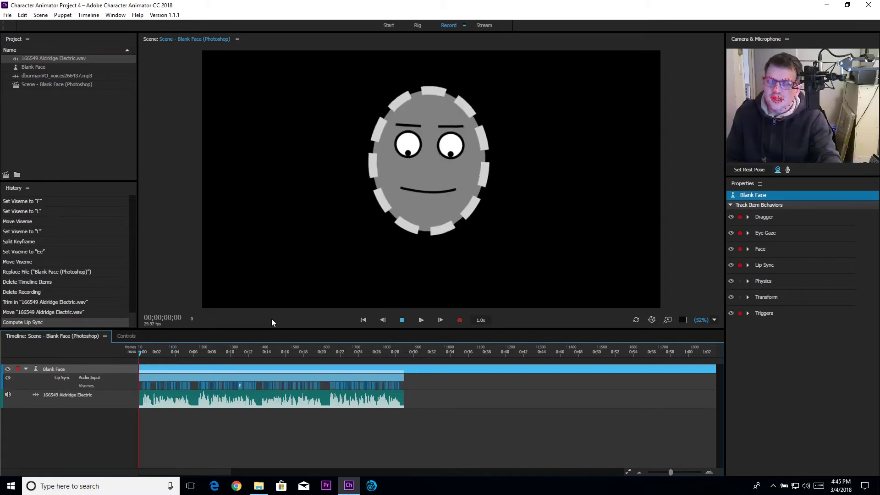
pyautogui.press('=')
pyautogui.press('=')
pyautogui.press('=')
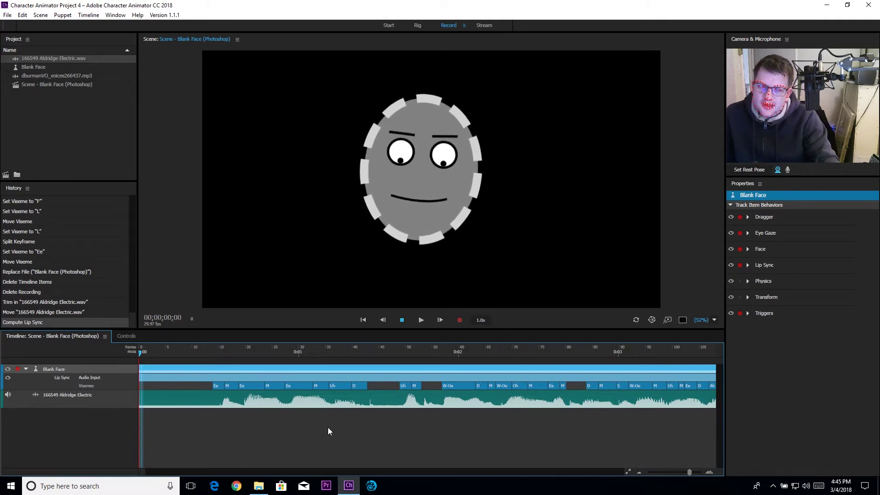
# Step: Change the M viseme near frame 60 to F, and split at frame 30 to make another F
pyautogui.click(200, 351)
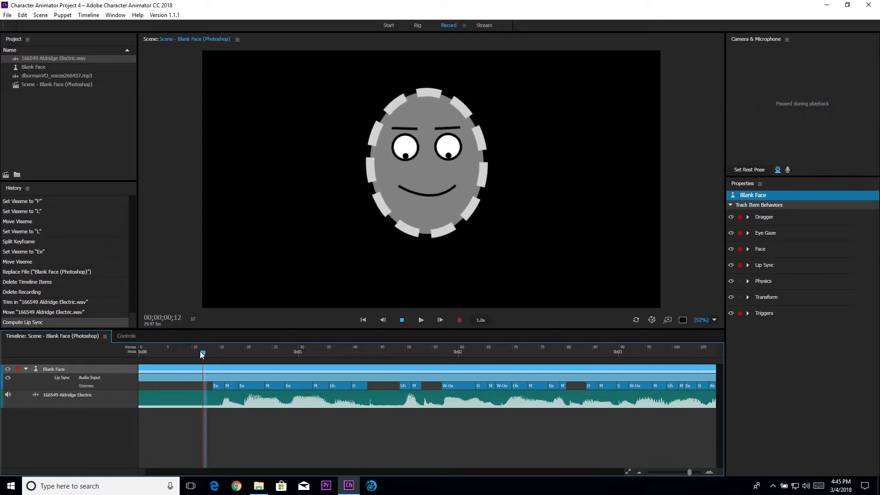
pyautogui.press('space')
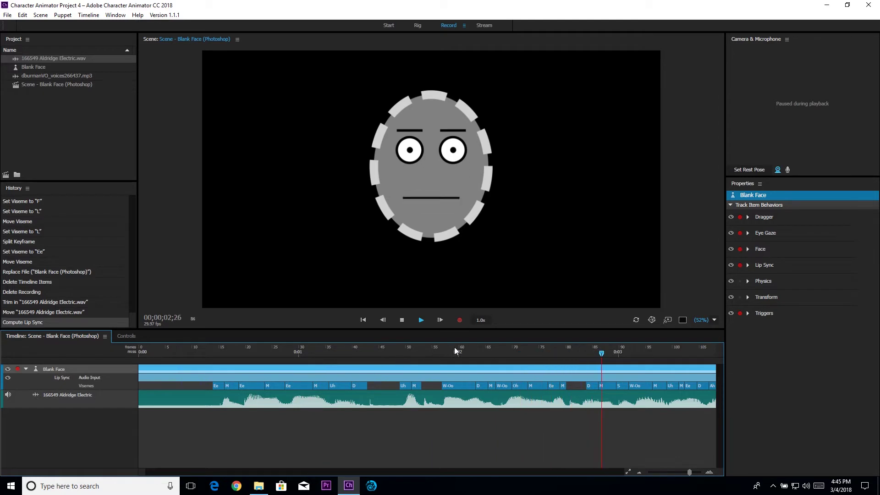
pyautogui.moveTo(463, 351); pyautogui.dragTo(315, 388)
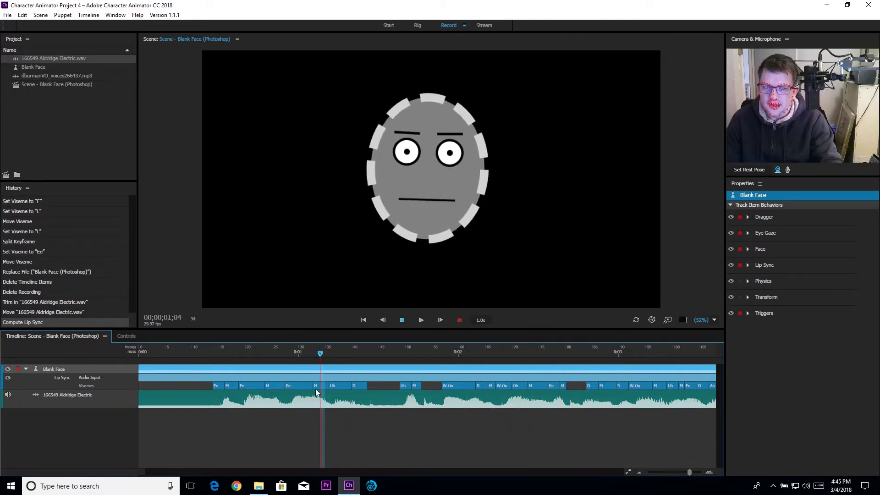
pyautogui.rightClick(315, 389)
pyautogui.click(348, 295)
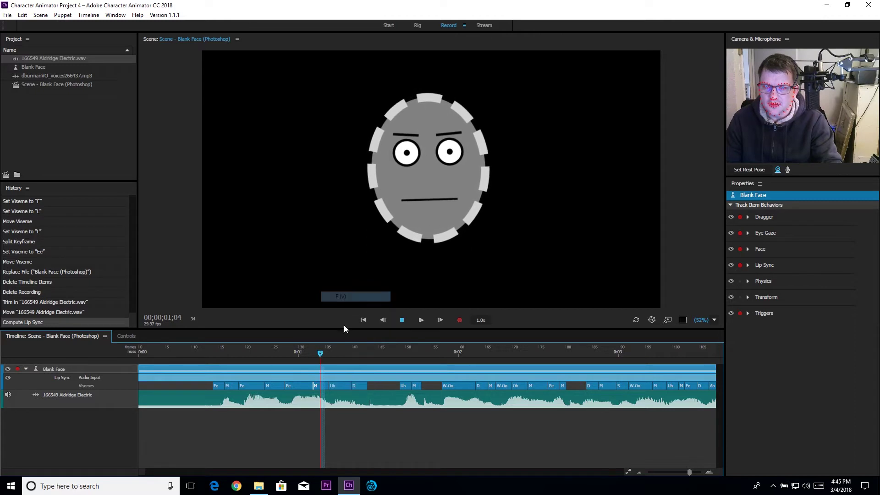
pyautogui.click(298, 351)
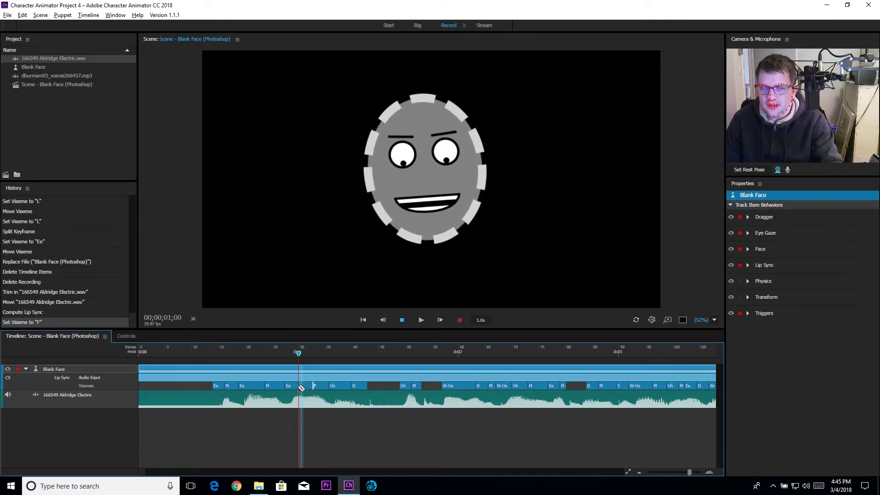
pyautogui.click(304, 387)
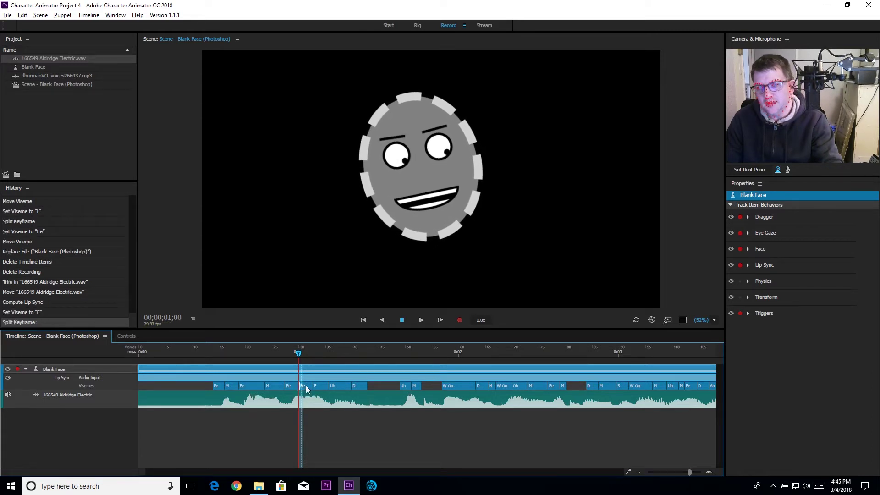
pyautogui.click(307, 386)
pyautogui.click(343, 297)
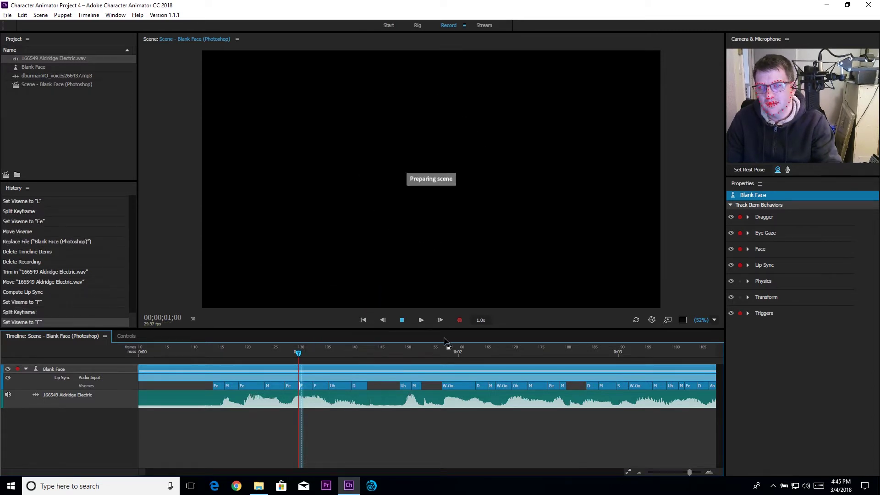
# Step: Insert an Oh viseme at the track start, trim it, and turn one split piece into silence
pyautogui.moveTo(284, 352); pyautogui.dragTo(240, 358)
pyautogui.click(163, 386)
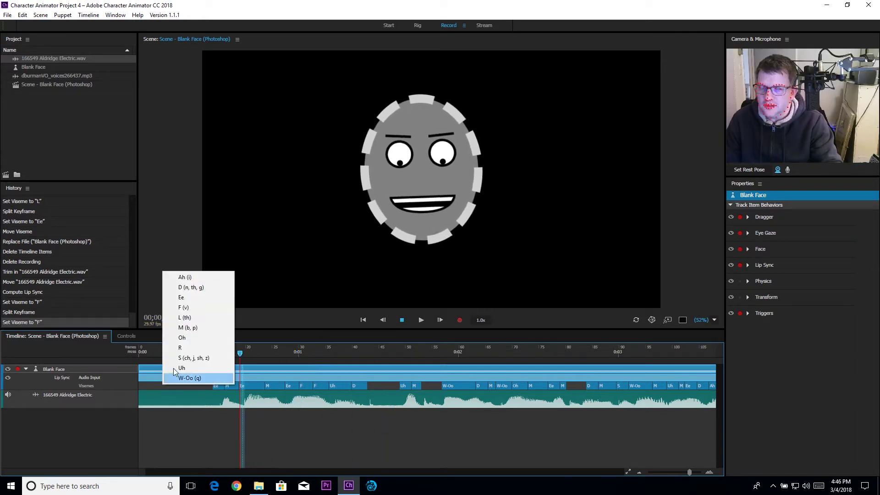
pyautogui.click(184, 337)
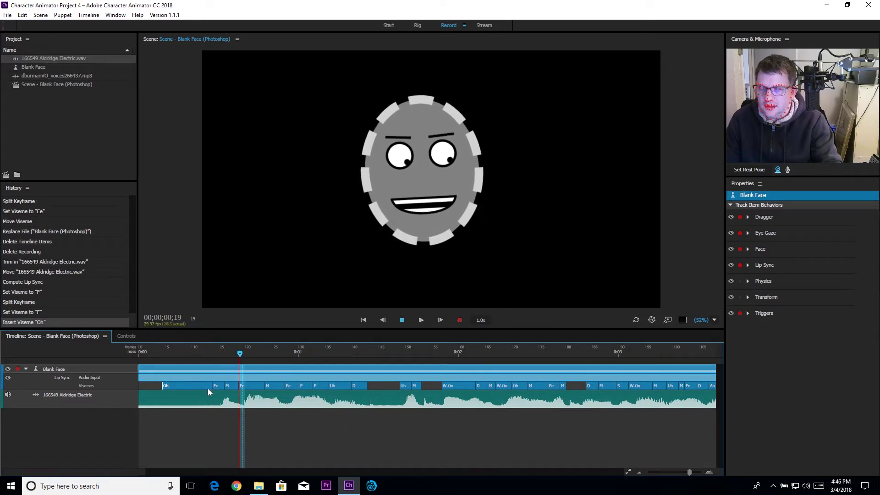
pyautogui.moveTo(210, 386)
pyautogui.mouseDown()
pyautogui.moveTo(182, 386)
pyautogui.moveTo(211, 387)
pyautogui.mouseUp()
pyautogui.keyDown('alt'); pyautogui.click(197, 387); pyautogui.keyUp('alt')
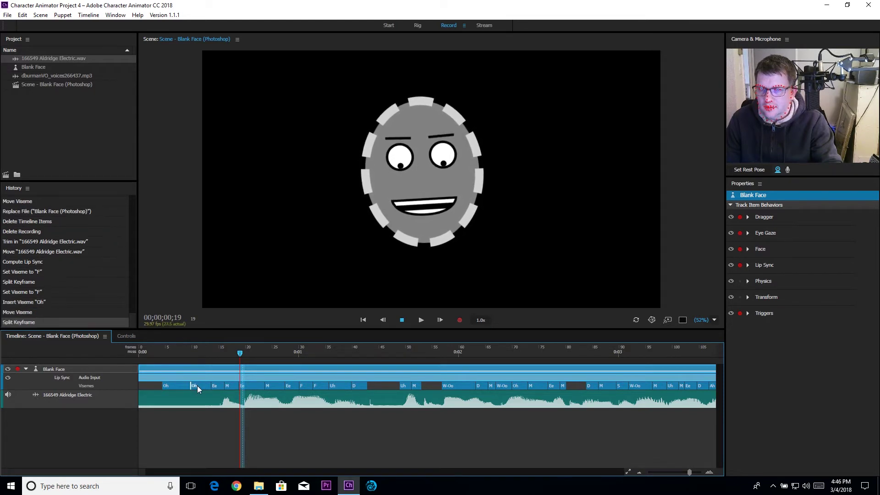
pyautogui.press('Delete')
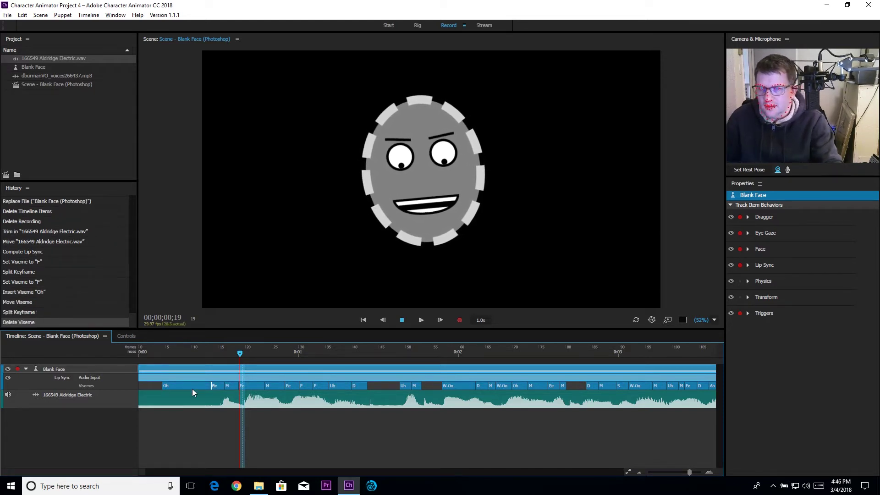
pyautogui.keyDown('alt'); pyautogui.click(192, 387); pyautogui.keyUp('alt')
pyautogui.rightClick(199, 389)
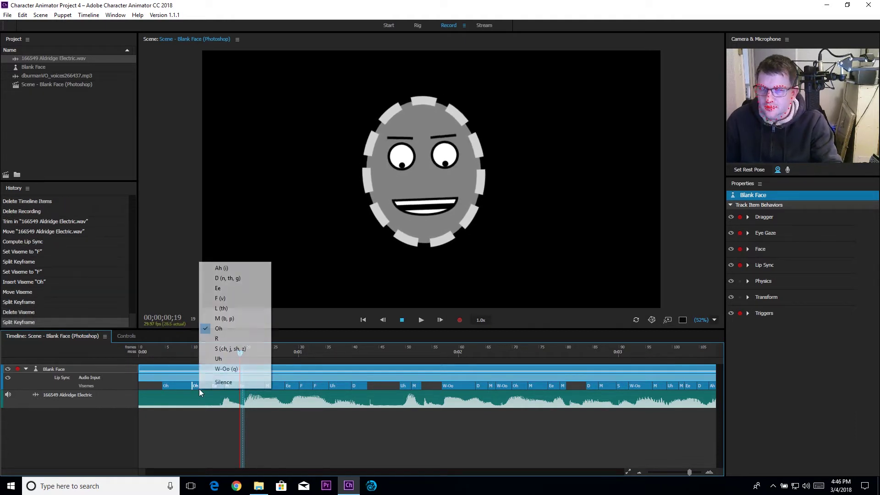
pyautogui.click(227, 382)
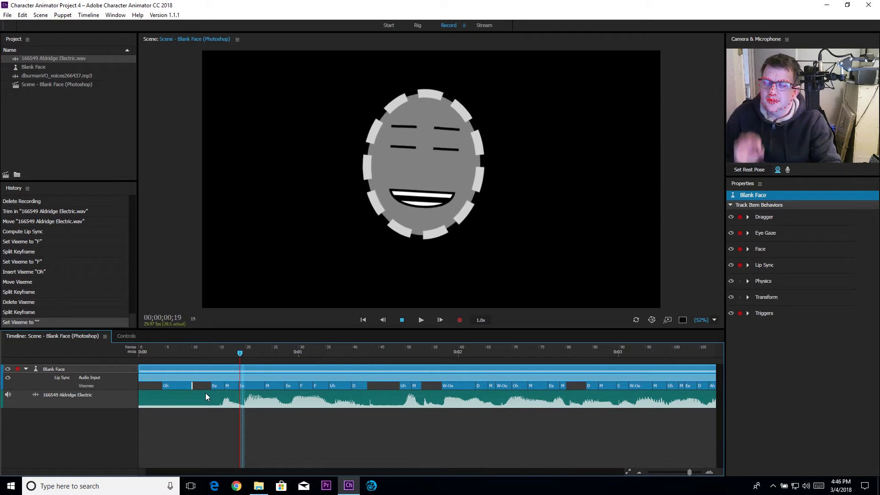
# Step: Split the Oh viseme at frame 5 into an R, then play back from frame 4
pyautogui.click(166, 349)
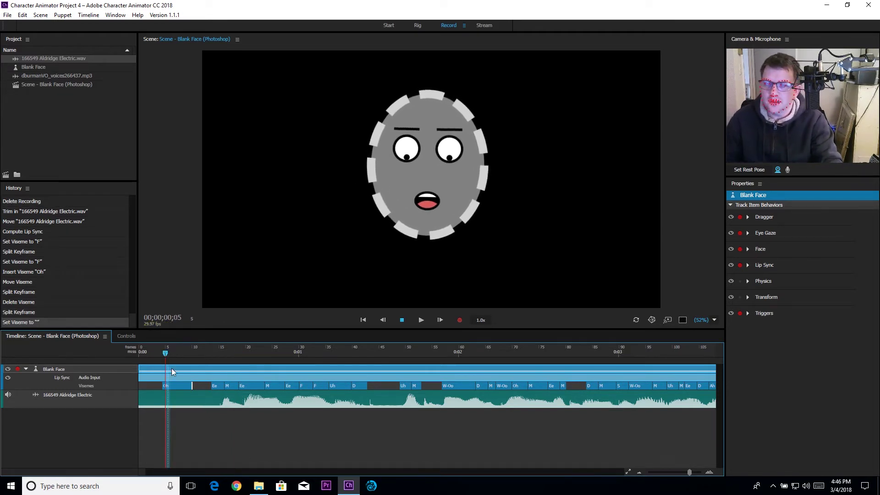
pyautogui.keyDown('alt'); pyautogui.click(178, 386); pyautogui.keyUp('alt')
pyautogui.rightClick(180, 386)
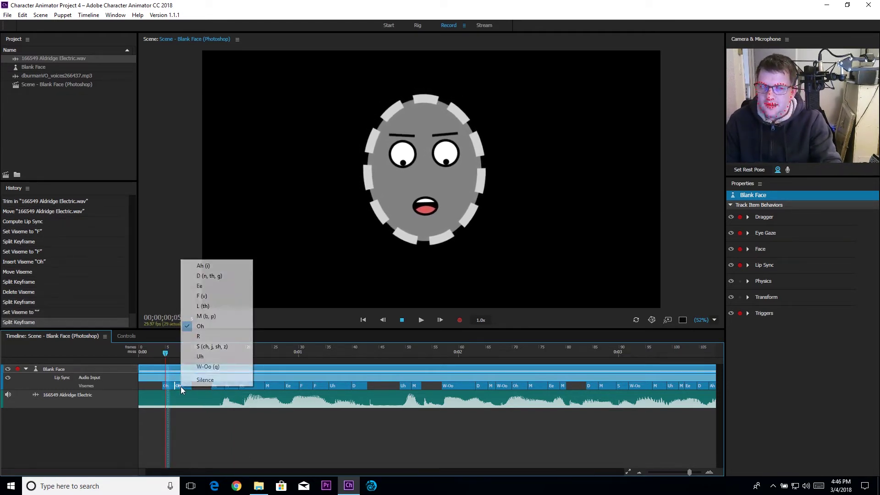
pyautogui.click(211, 337)
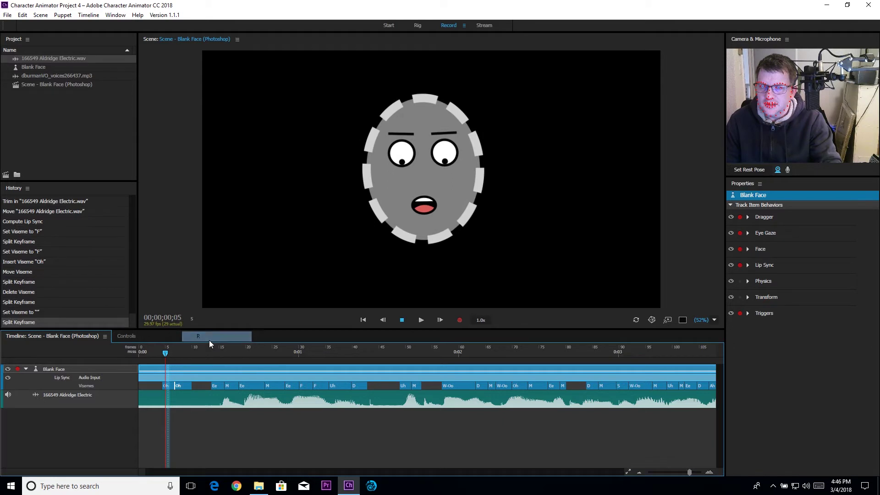
pyautogui.click(160, 351)
pyautogui.press('space')
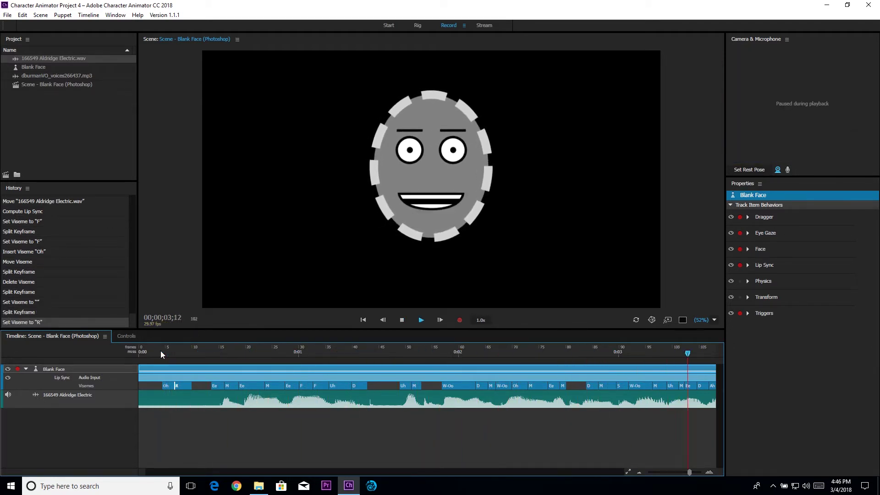
pyautogui.press('space')
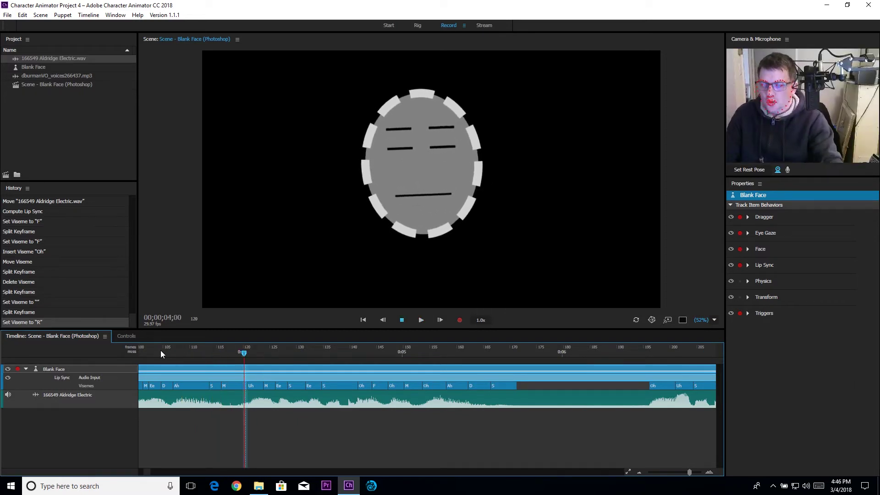
# Step: Copy the Lip Sync take's visemes for After Effects
pyautogui.keyDown('alt'); pyautogui.scroll(-3, 370, 382); pyautogui.keyUp('alt')
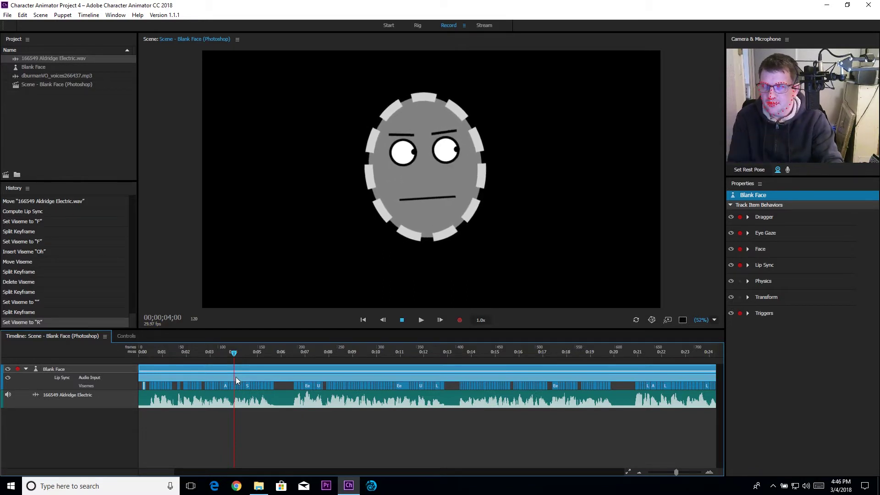
pyautogui.rightClick(277, 379)
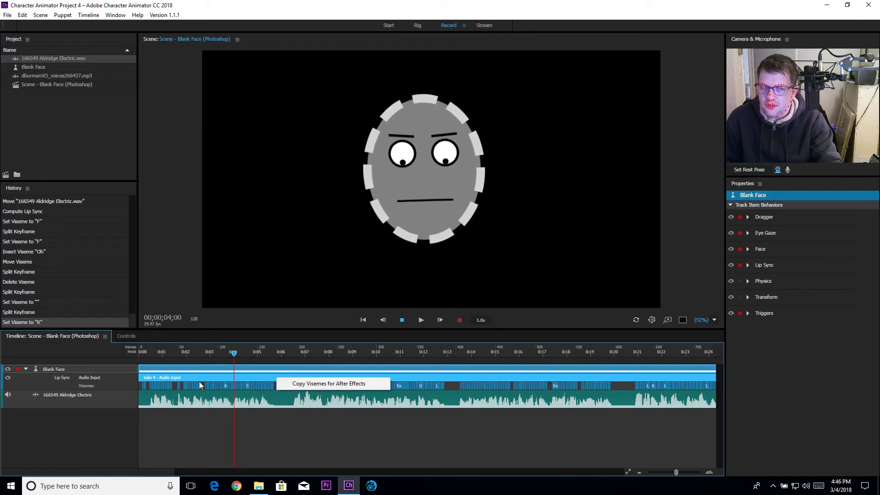
pyautogui.click(327, 384)
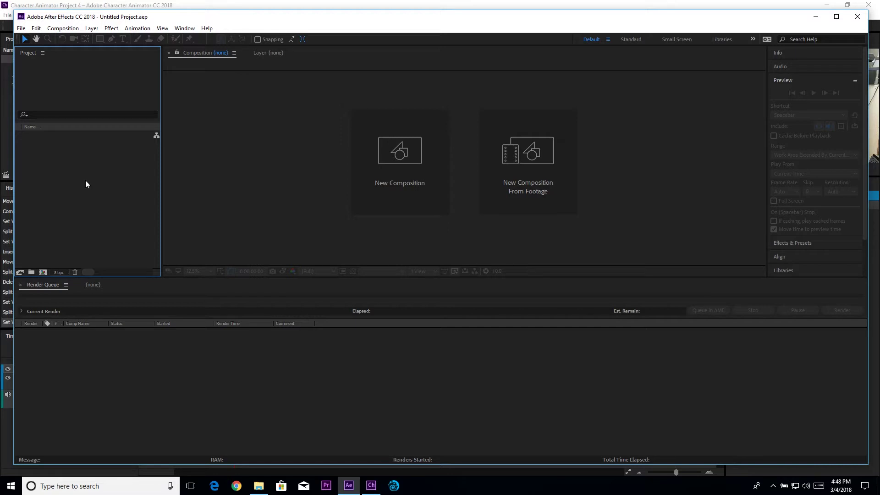
# Step: Create Comp 1 and add a spot light layer with intensity -635
pyautogui.click(42, 272)
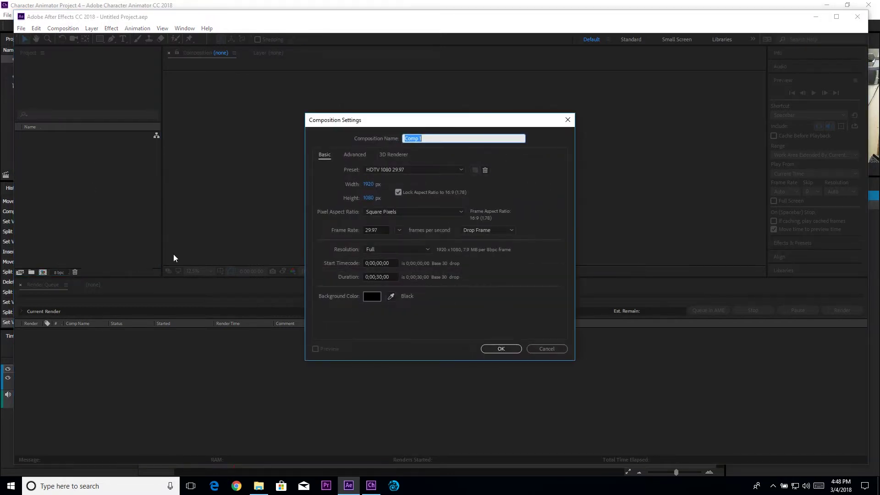
pyautogui.click(515, 348)
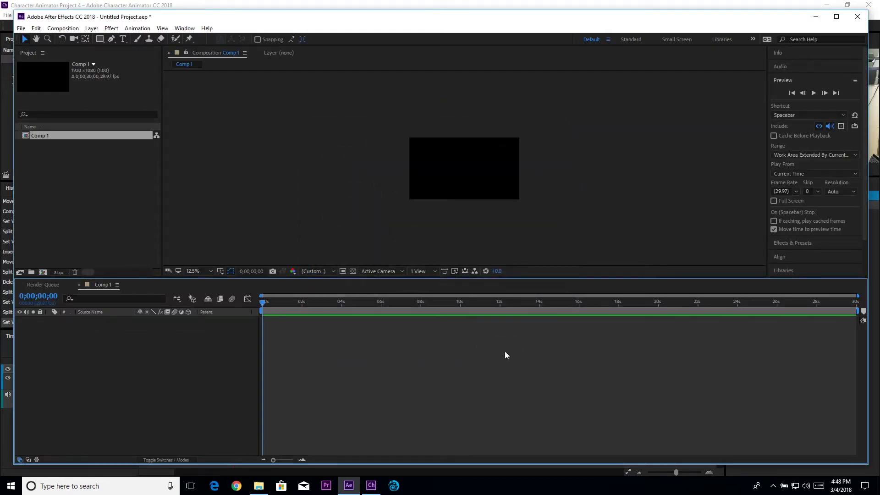
pyautogui.click(92, 28)
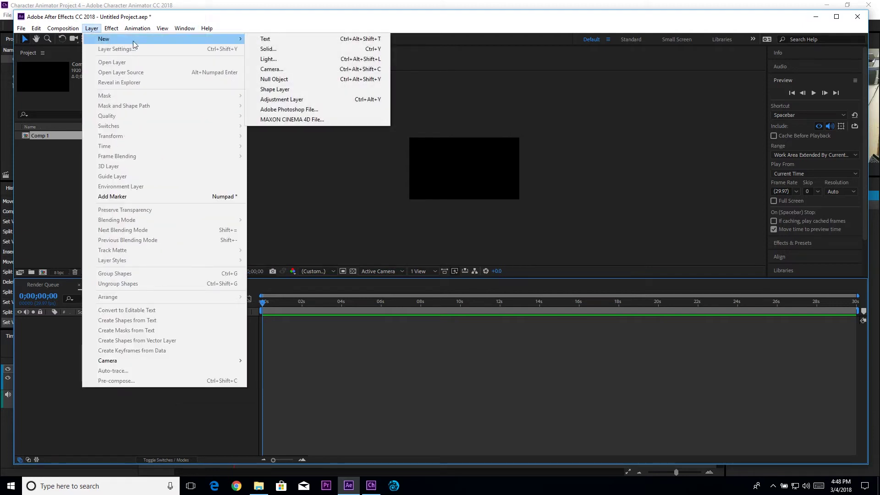
pyautogui.click(269, 59)
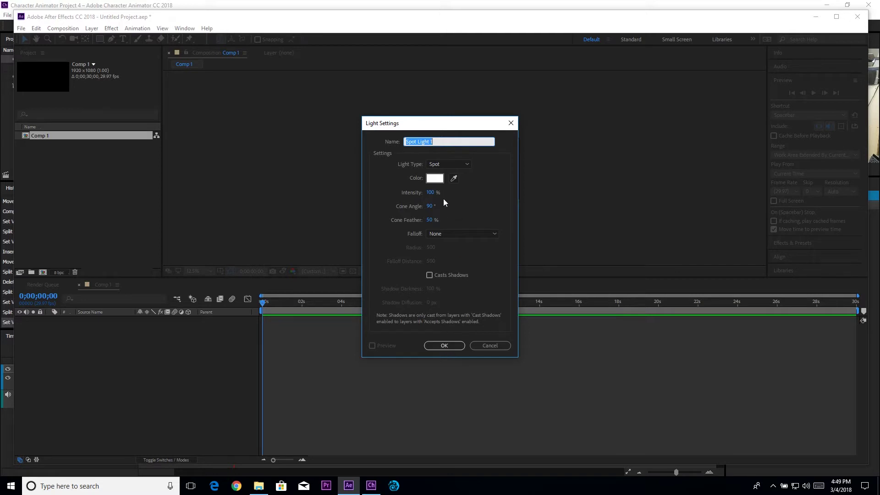
pyautogui.click(430, 193)
pyautogui.moveTo(421, 191); pyautogui.dragTo(140, 238)
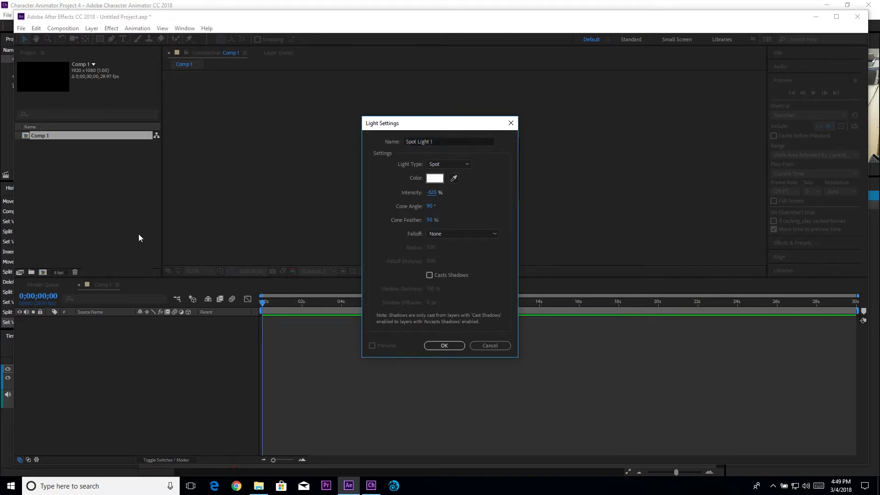
pyautogui.click(434, 192)
pyautogui.press('Return')
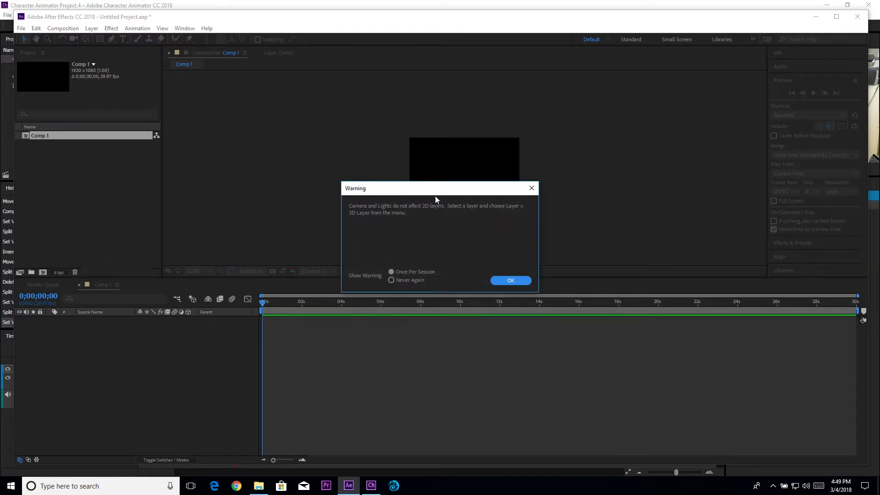
pyautogui.click(511, 280)
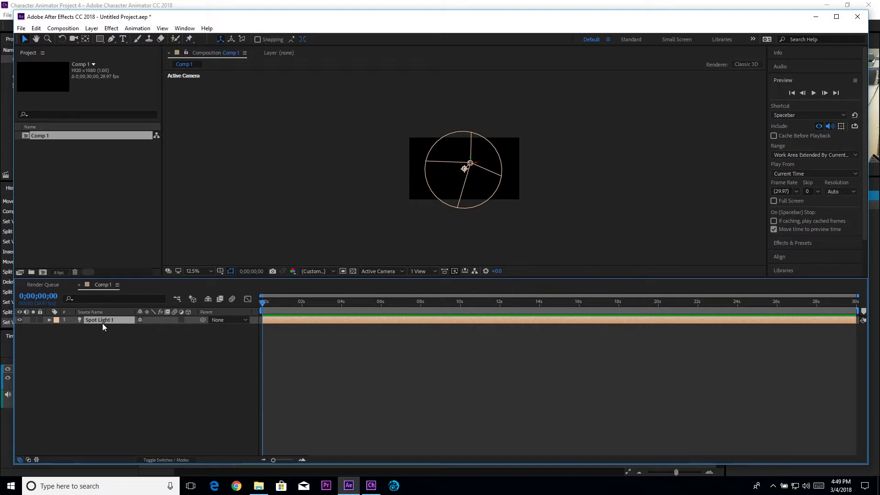
# Step: Reveal Spot Light 1's Position, dismiss the failed paste, and separate it into X, Y, Z dimensions
pyautogui.press('p')
pyautogui.click(89, 329)
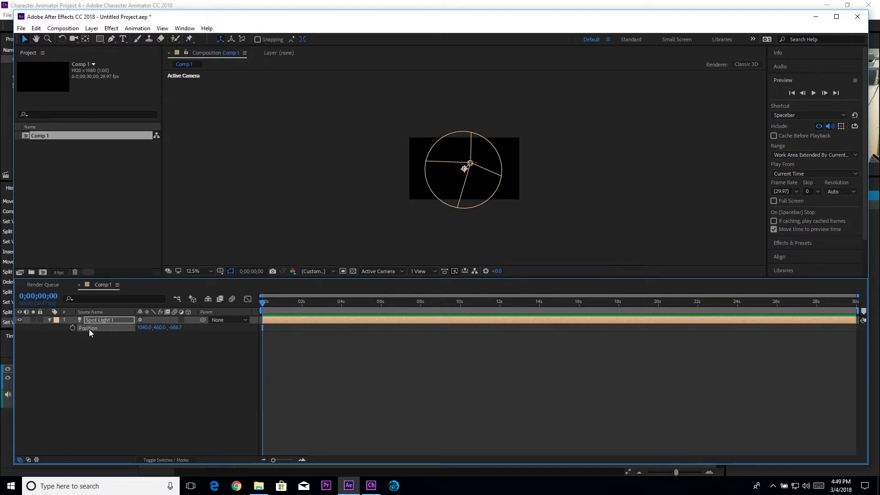
pyautogui.rightClick(90, 332)
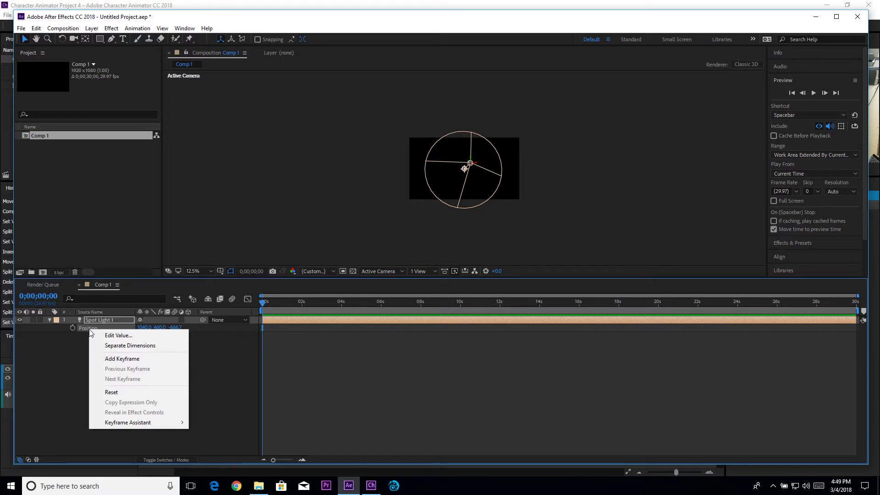
pyautogui.click(85, 333)
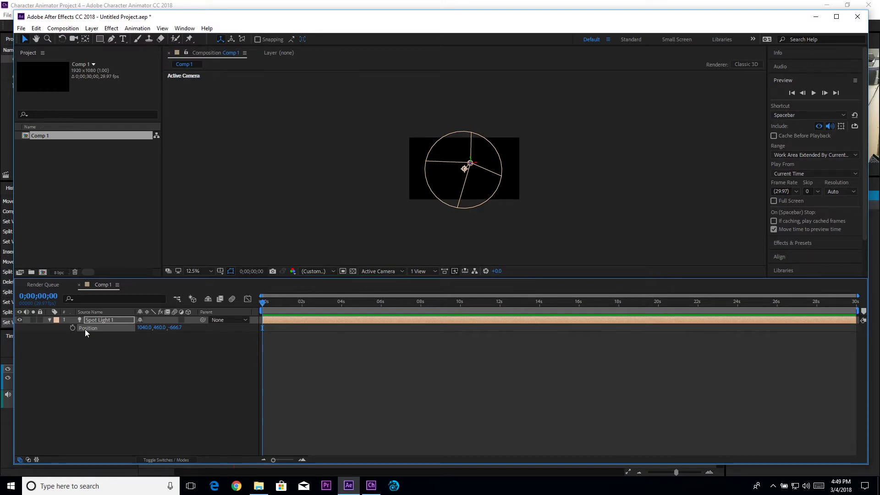
pyautogui.hotkey('ctrl', 'v')
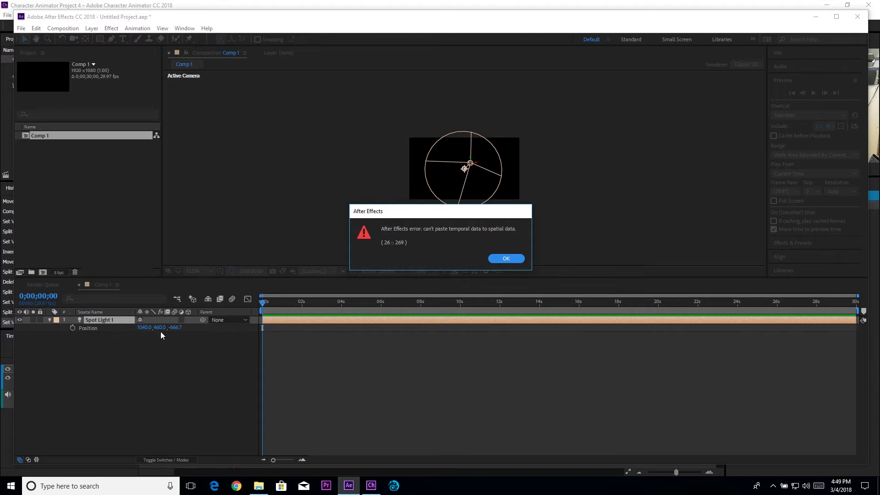
pyautogui.click(103, 320)
pyautogui.click(505, 259)
pyautogui.rightClick(106, 330)
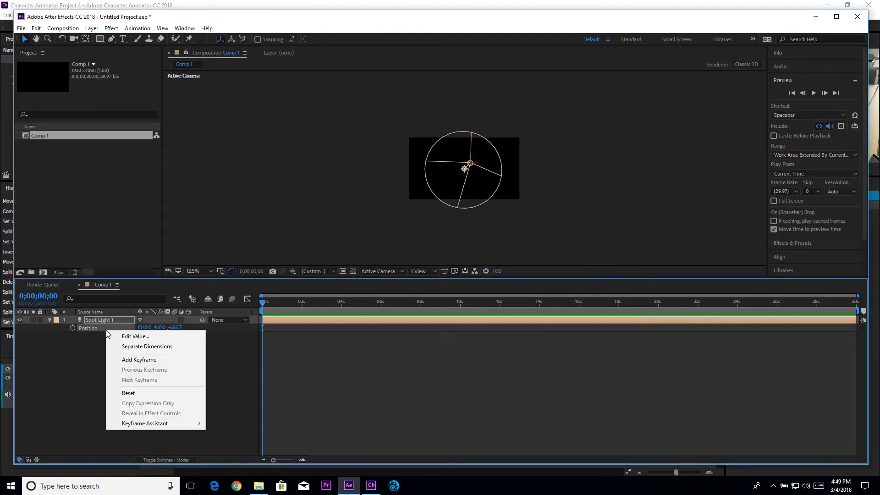
pyautogui.click(152, 347)
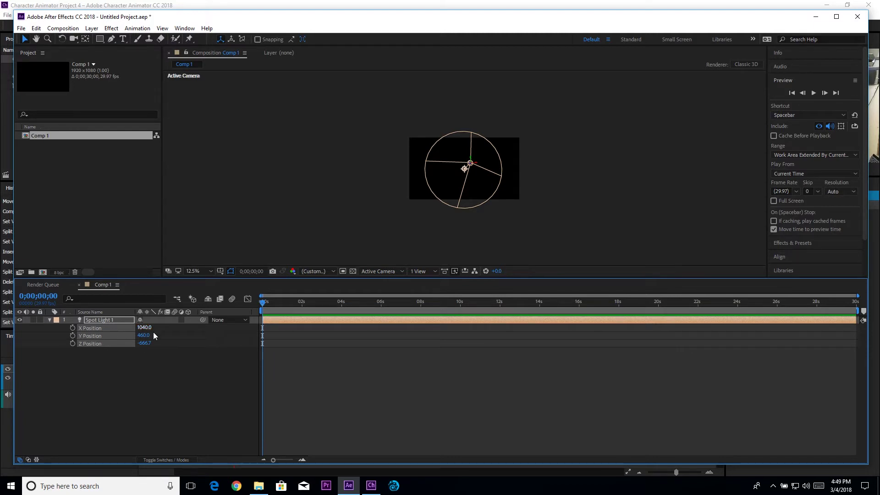
# Step: Paste the lip-sync keyframes onto Y Position as hold keyframes and set time to 0;00;05;26
pyautogui.click(123, 357)
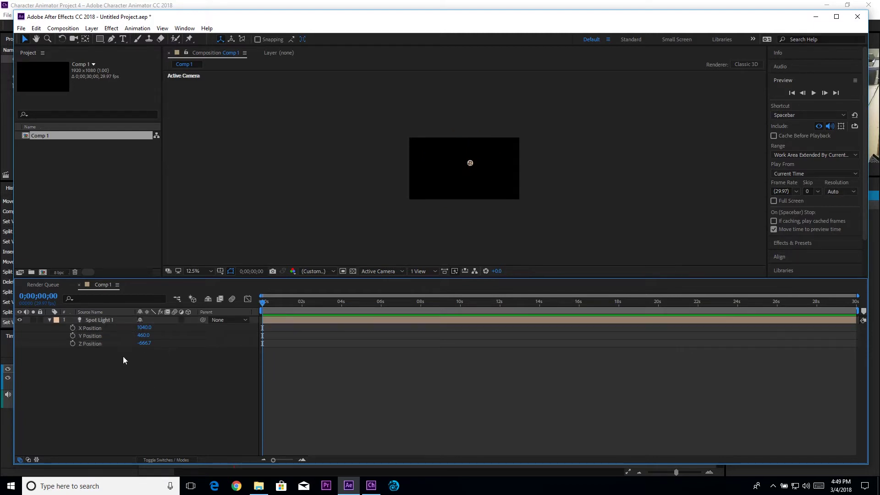
pyautogui.click(89, 336)
pyautogui.hotkey('ctrl', 'v')
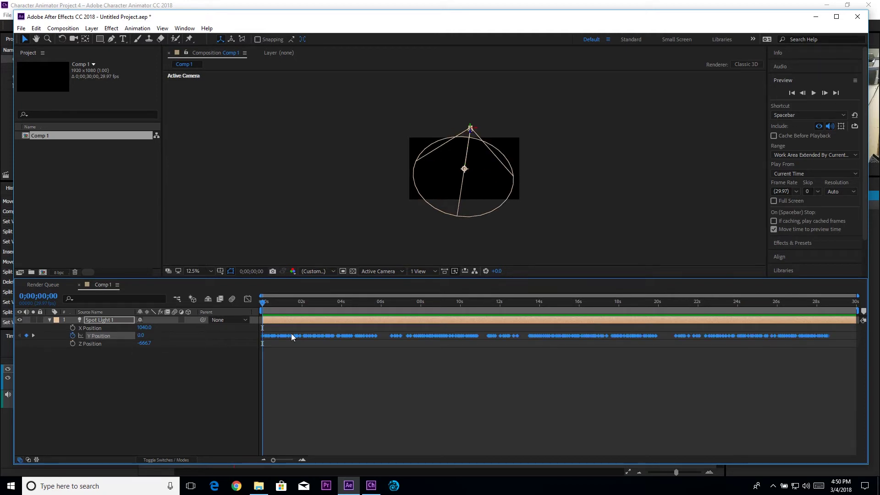
pyautogui.rightClick(267, 336)
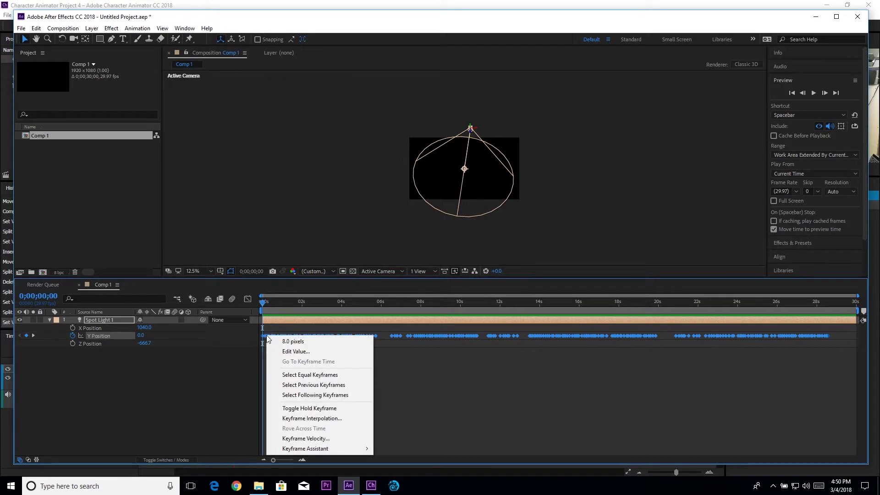
pyautogui.click(301, 413)
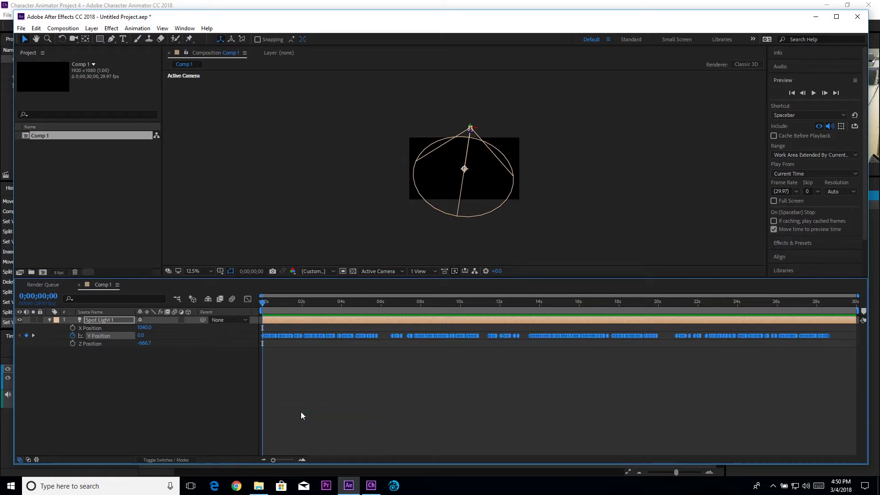
pyautogui.click(379, 314)
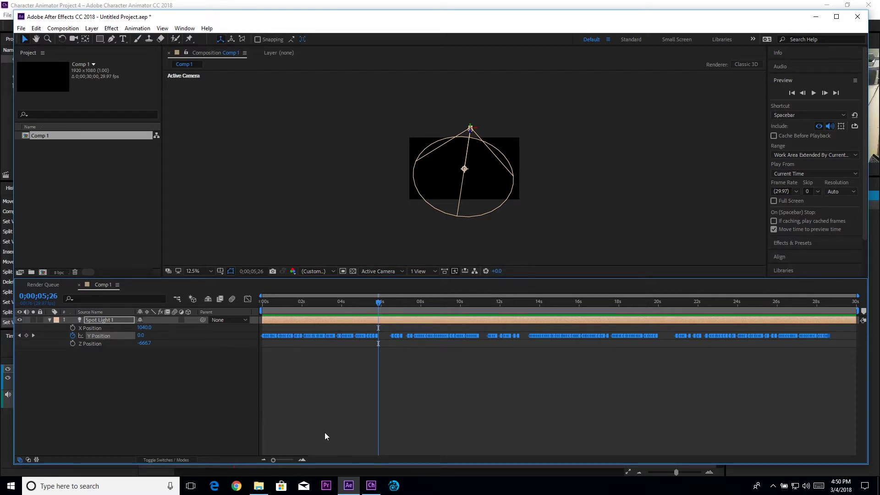
pyautogui.click(394, 485)
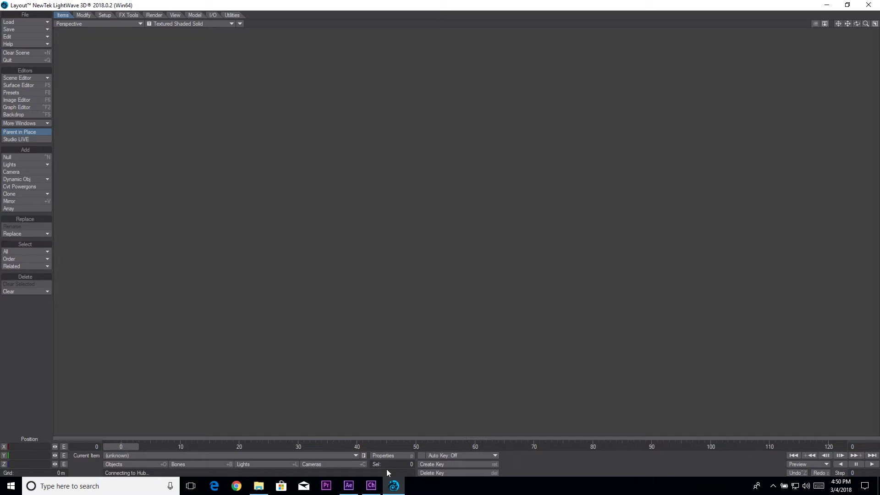
# Step: Select Spot Light 1 and use File > Export > Send Selected Layers to LightWave 3D
pyautogui.moveTo(370, 489)
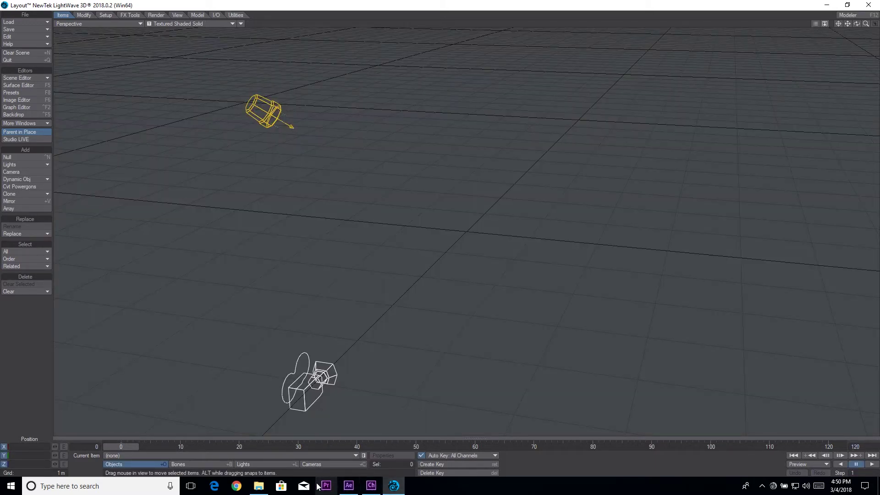
pyautogui.click(349, 486)
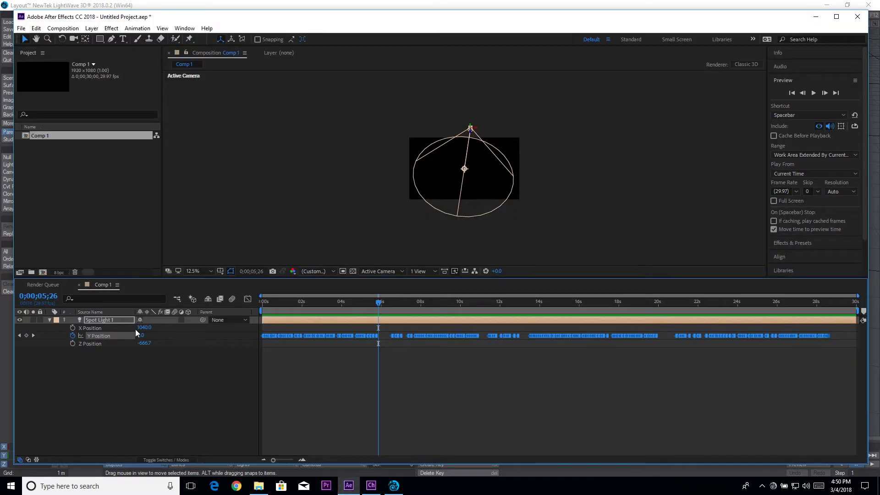
pyautogui.click(98, 323)
pyautogui.click(22, 28)
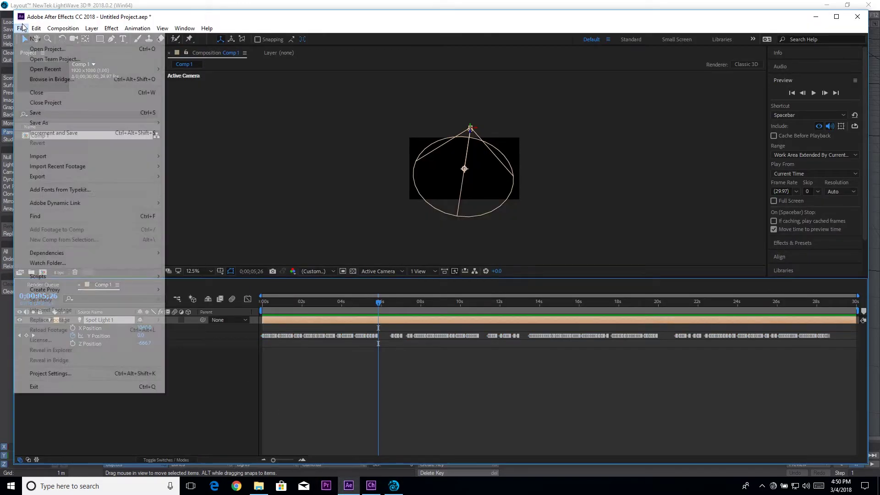
pyautogui.click(22, 28)
pyautogui.click(22, 27)
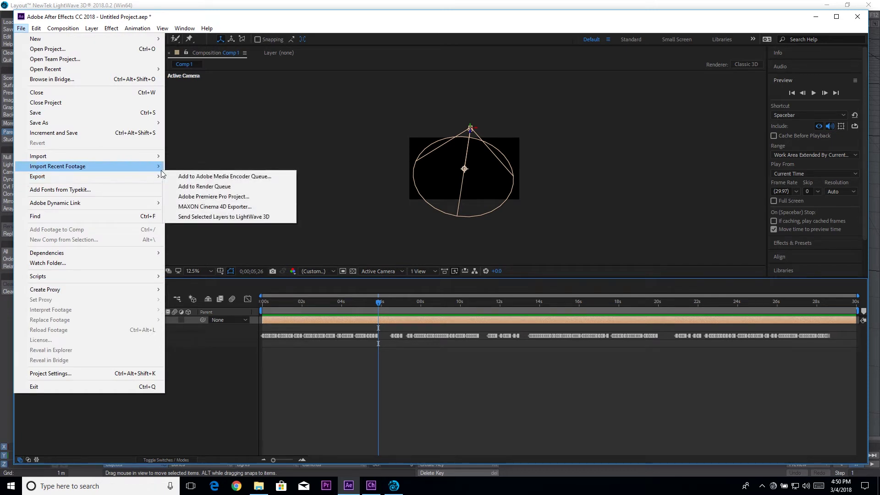
pyautogui.moveTo(158, 176)
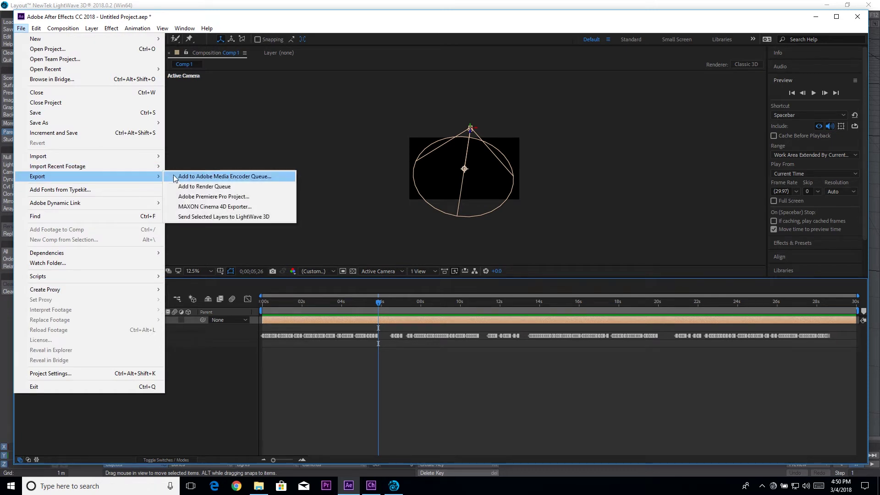
pyautogui.click(224, 216)
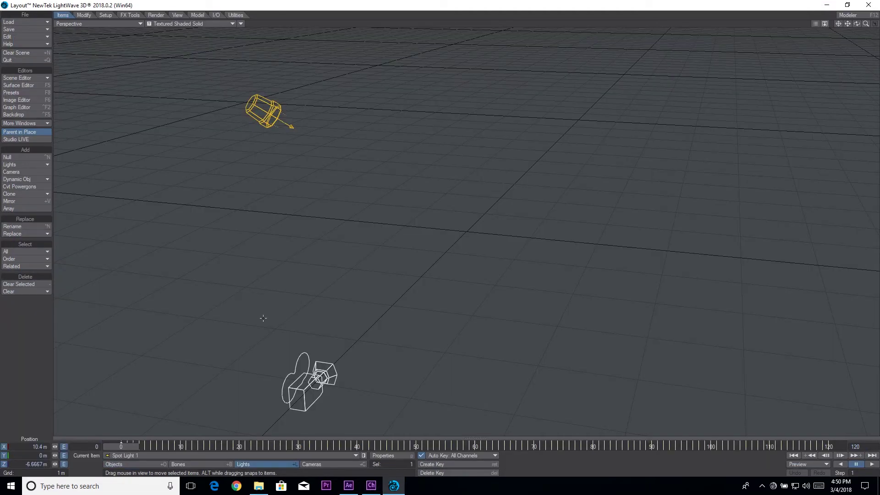
# Step: Set the scene's end frame to 900 and scrub the timeline to check the light's motion
pyautogui.click(856, 446)
pyautogui.write('900')
pyautogui.press('Return')
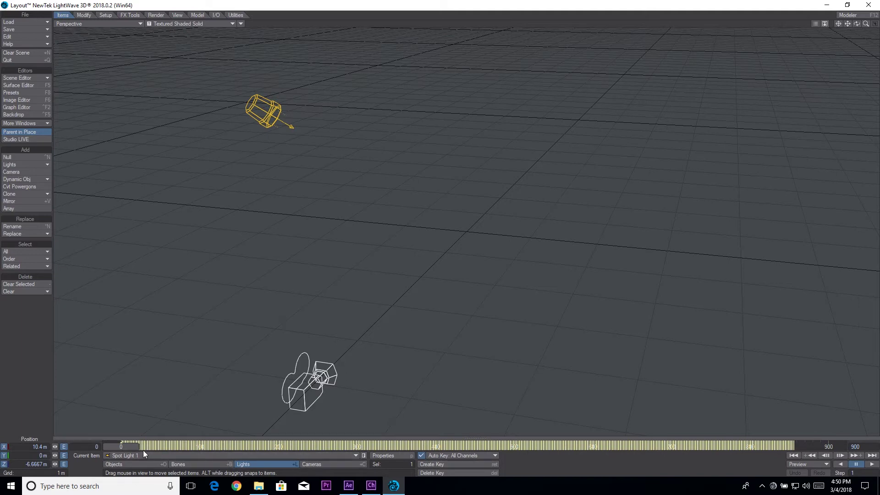
pyautogui.moveTo(131, 447); pyautogui.dragTo(187, 446)
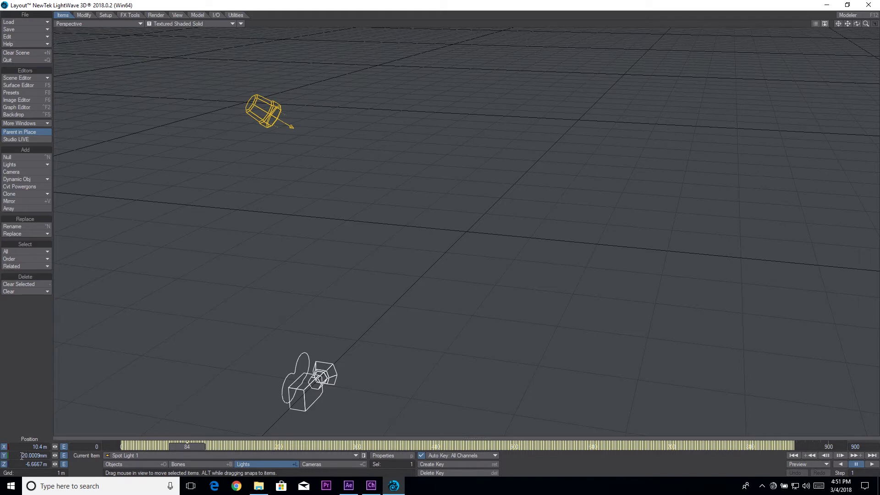
pyautogui.moveTo(173, 447); pyautogui.dragTo(121, 447)
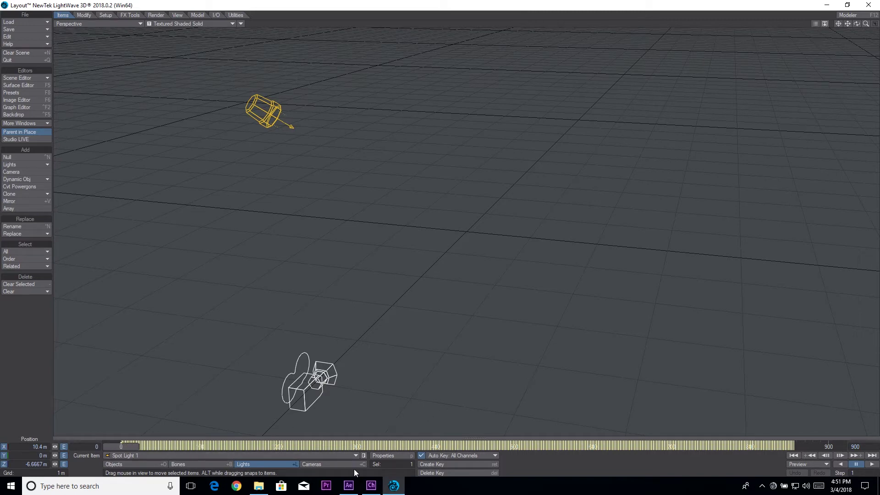
# Step: Load CH_mouth_morphs.lwo from the ch_LW_test folder
pyautogui.press('+')
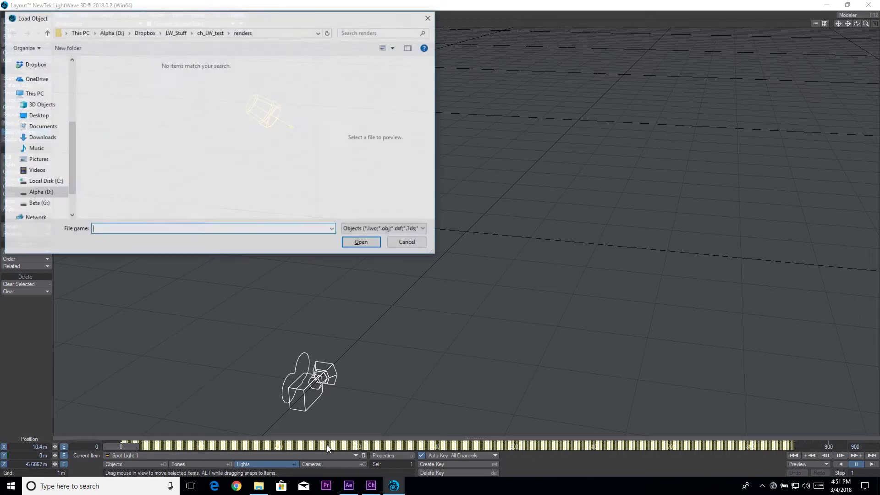
pyautogui.click(206, 34)
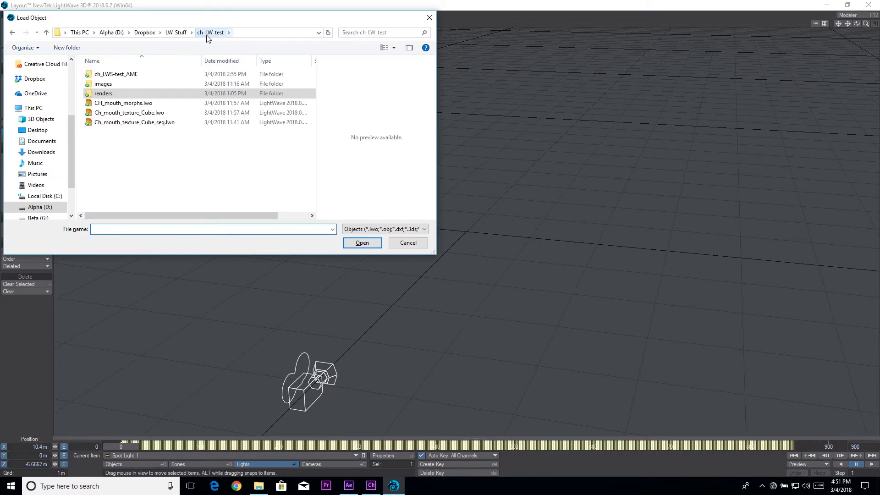
pyautogui.doubleClick(156, 102)
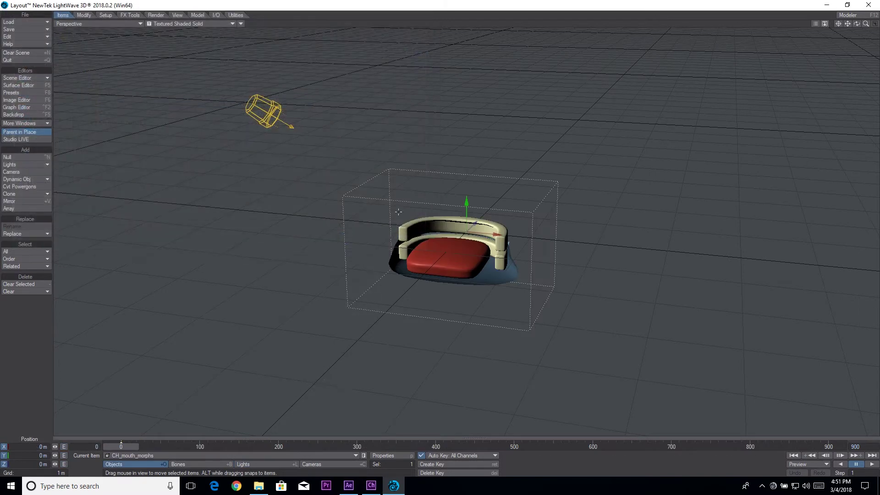
# Step: Rotate the mouth object to face the camera and bring up its Object Properties
pyautogui.press('y')
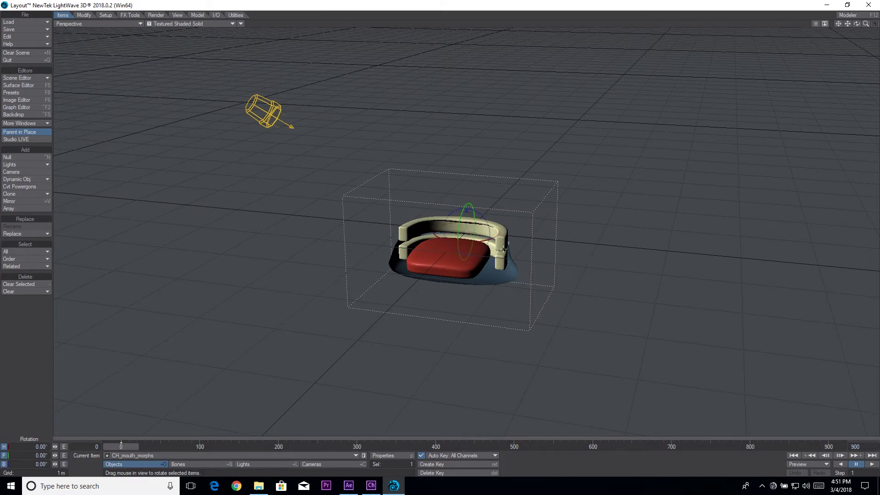
pyautogui.moveTo(559, 241); pyautogui.dragTo(618, 375)
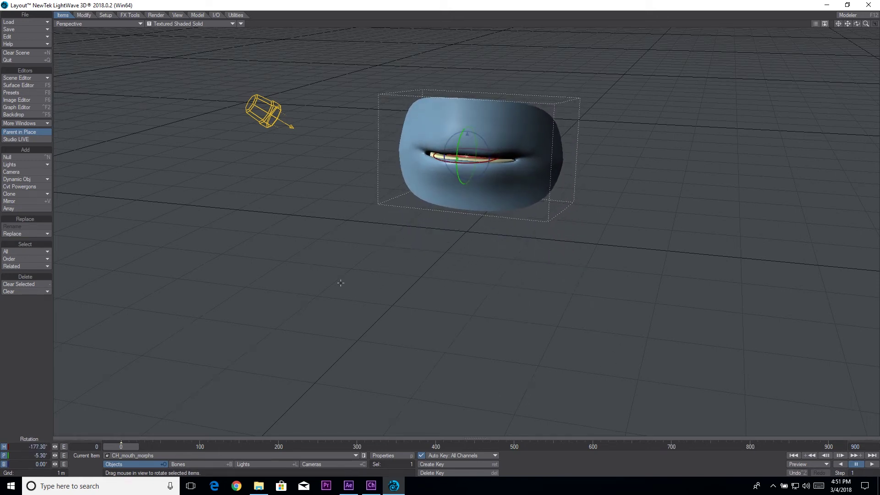
pyautogui.moveTo(847, 24); pyautogui.dragTo(870, 39)
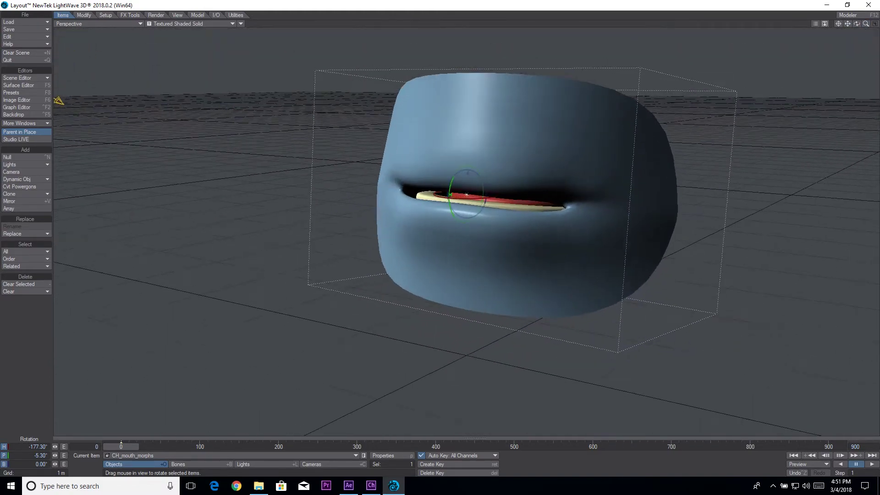
pyautogui.click(390, 455)
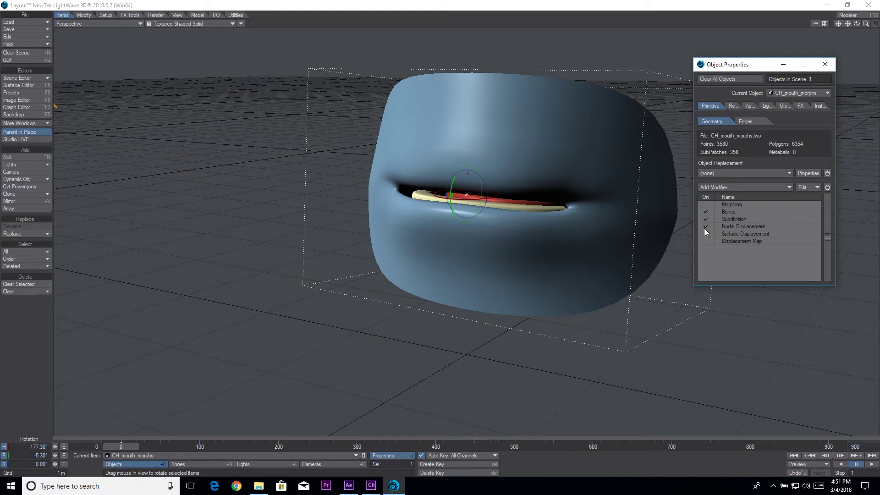
# Step: Put Nodal Displacement ahead of Subdivision in the mouth's modifiers, then switch to Character Animator
pyautogui.moveTo(734, 217); pyautogui.dragTo(736, 228)
pyautogui.moveTo(373, 486)
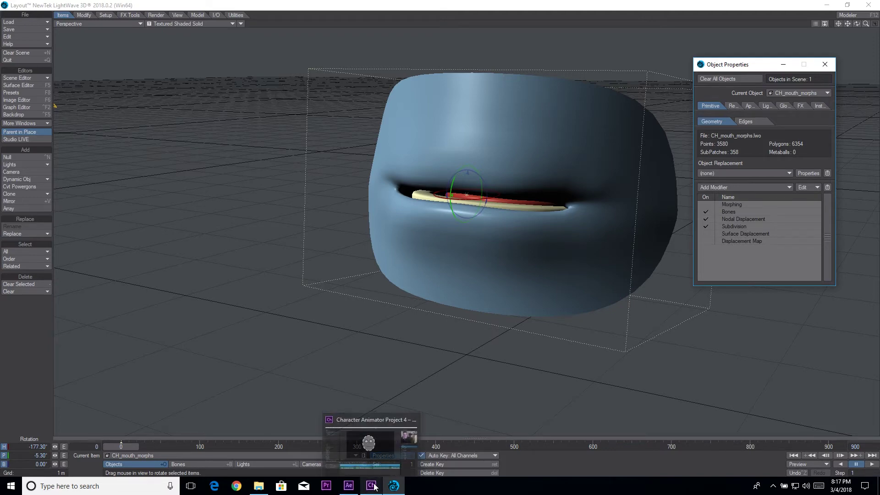
pyautogui.click(372, 486)
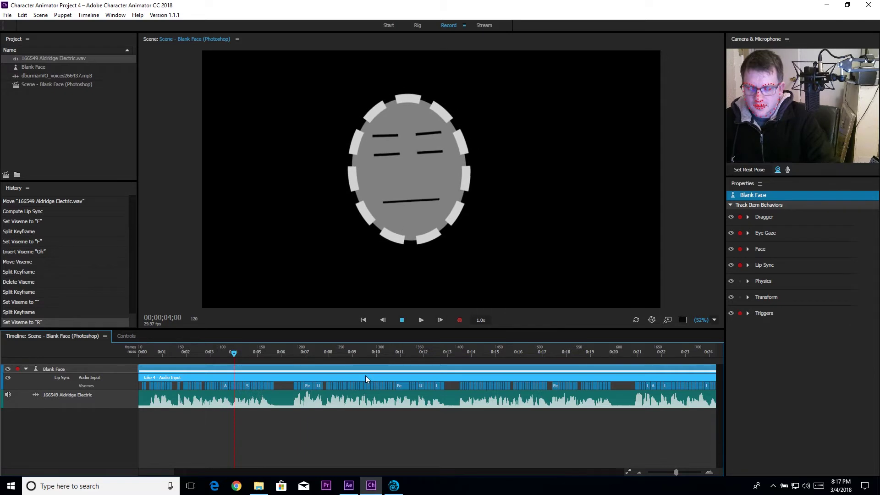
# Step: Open the Blank Face puppet in Rig and inspect the Neutral and Surprised mouth layers
pyautogui.press('=')
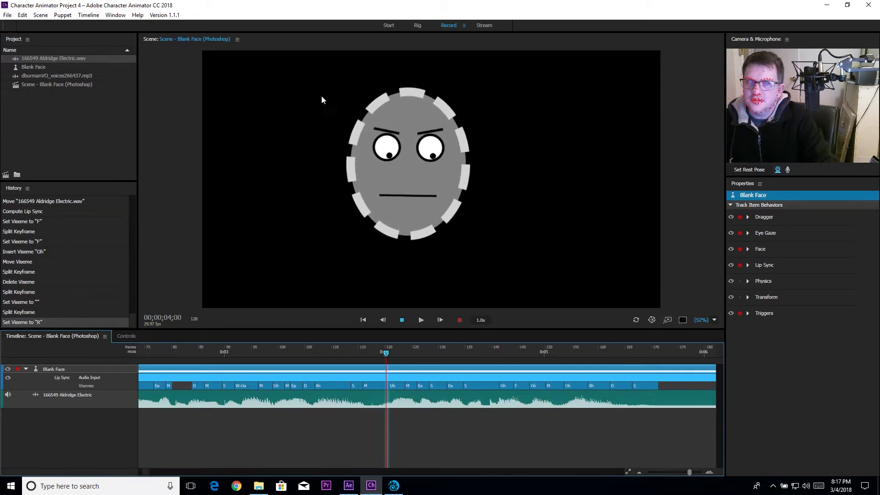
pyautogui.click(58, 369)
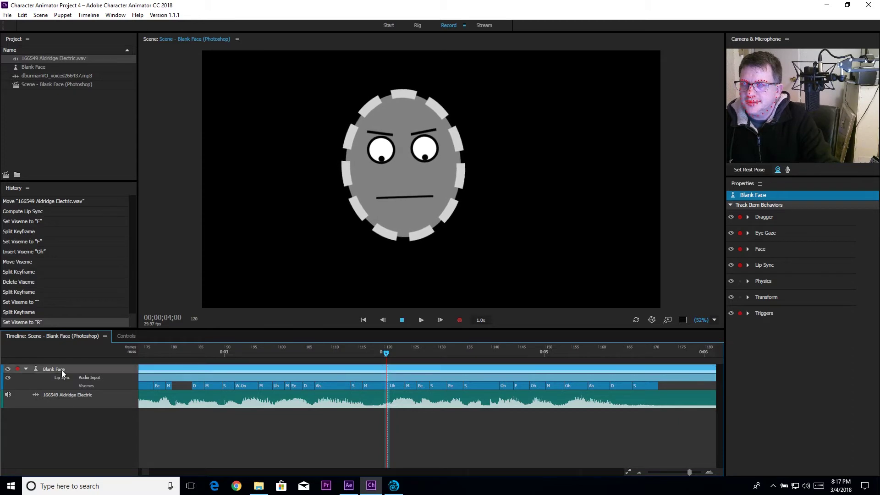
pyautogui.click(417, 25)
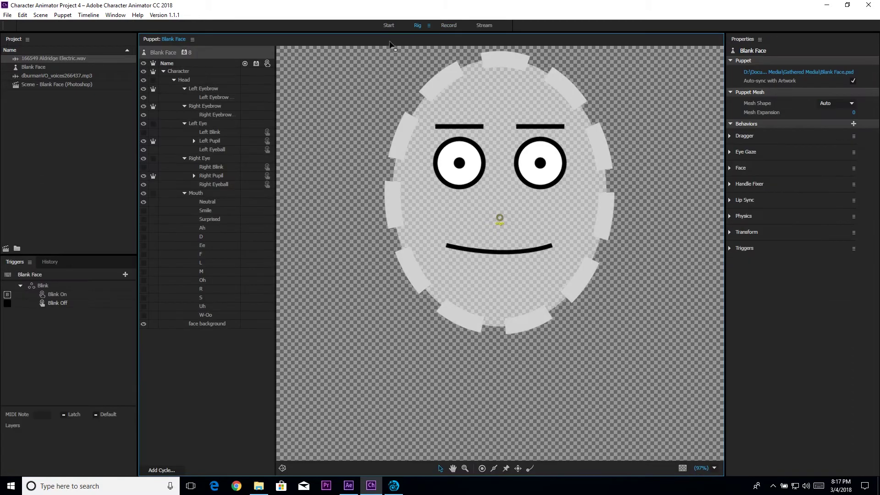
pyautogui.click(210, 201)
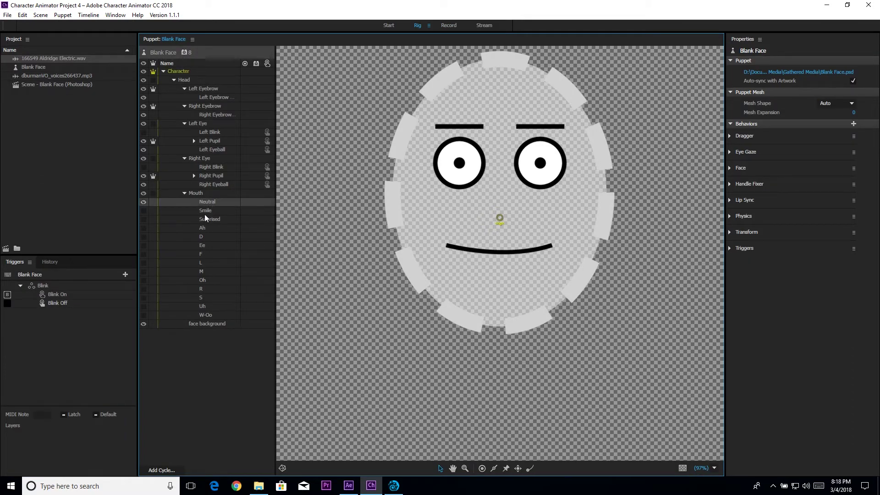
pyautogui.click(213, 219)
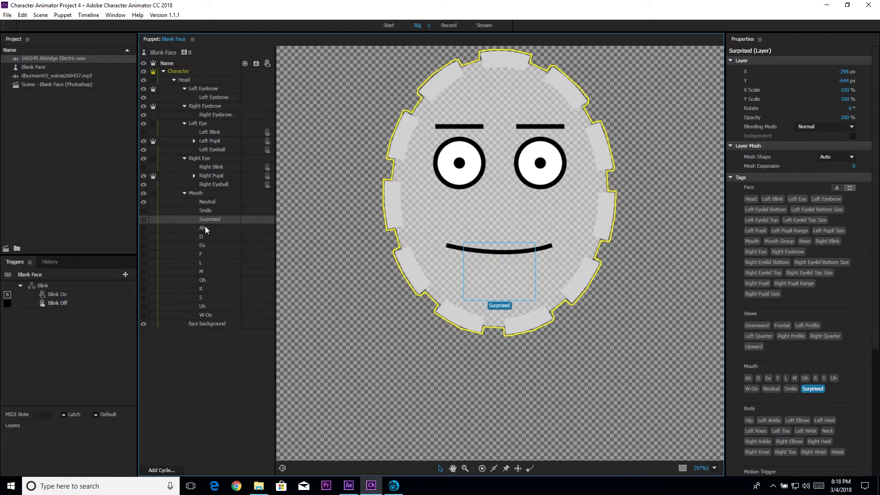
# Step: Compare the Smile, Surprised, Ah and Uh mouth layers, then return to LightWave
pyautogui.click(206, 210)
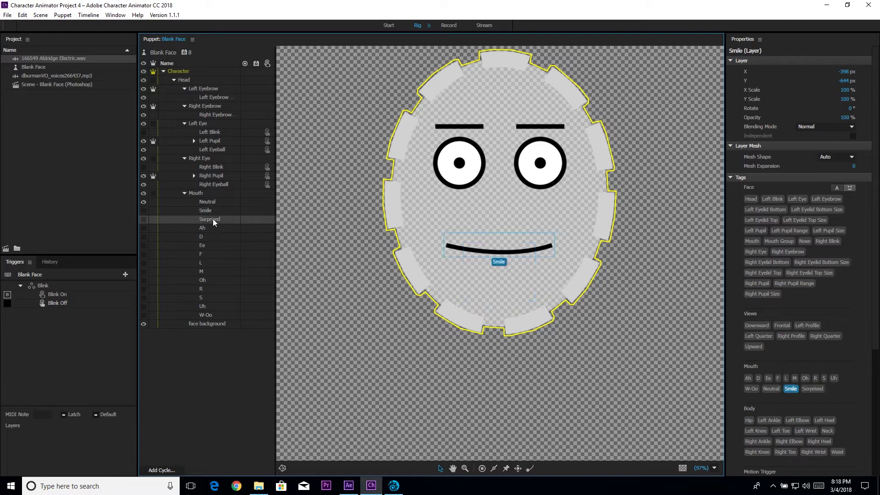
pyautogui.click(213, 219)
pyautogui.click(211, 213)
pyautogui.click(210, 218)
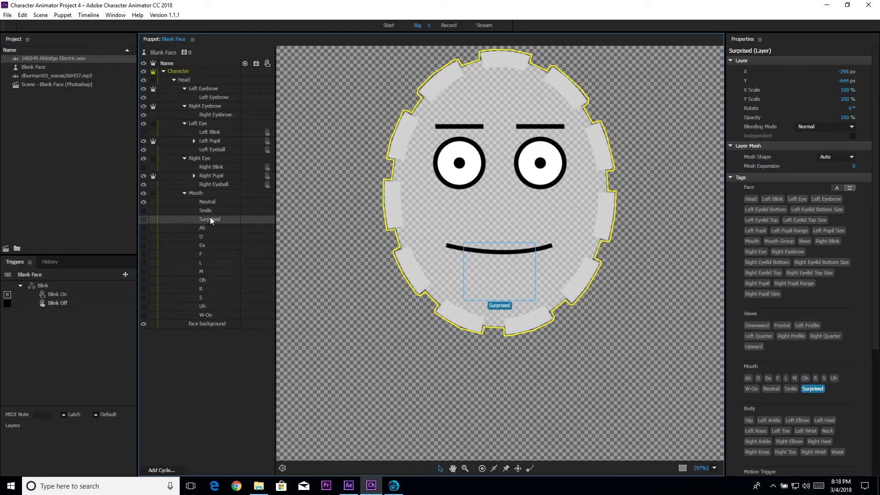
pyautogui.click(206, 228)
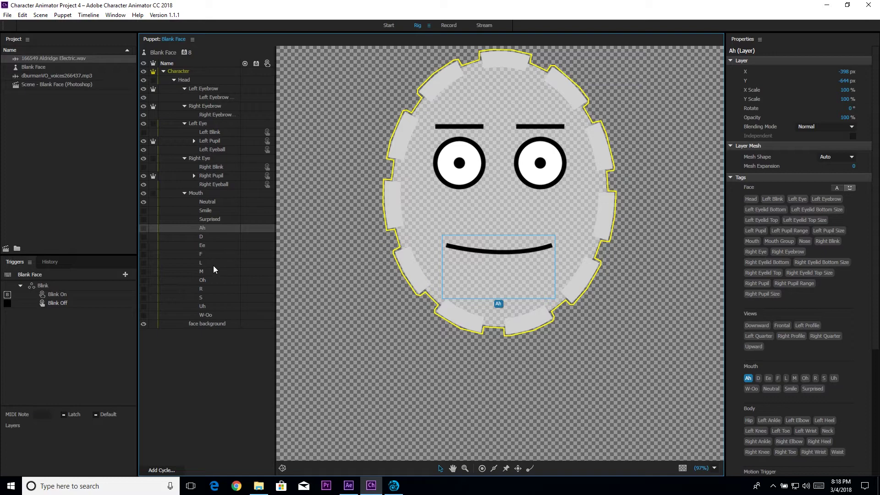
pyautogui.click(202, 306)
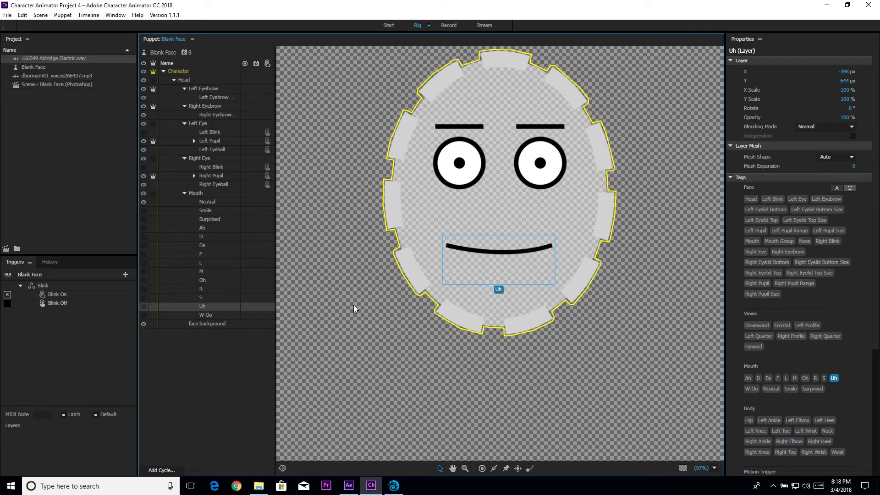
pyautogui.click(395, 486)
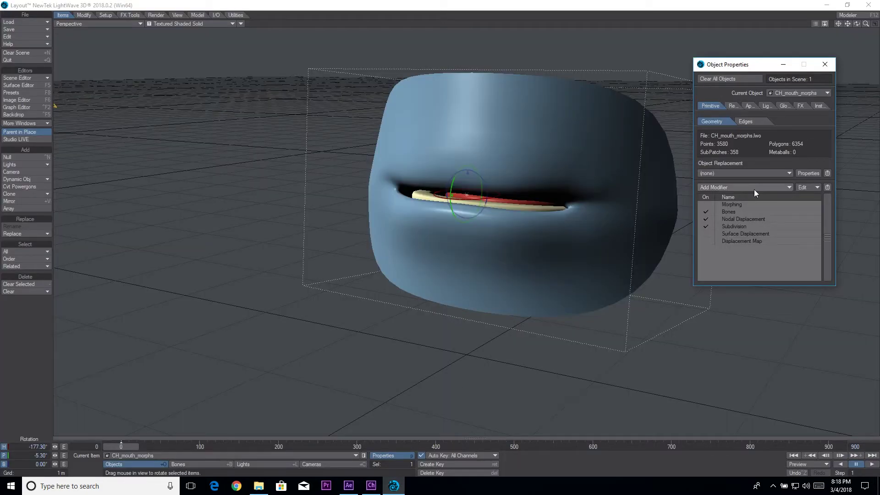
# Step: Open the Nodal Displacement node graph and add a Morph Map node
pyautogui.click(733, 204)
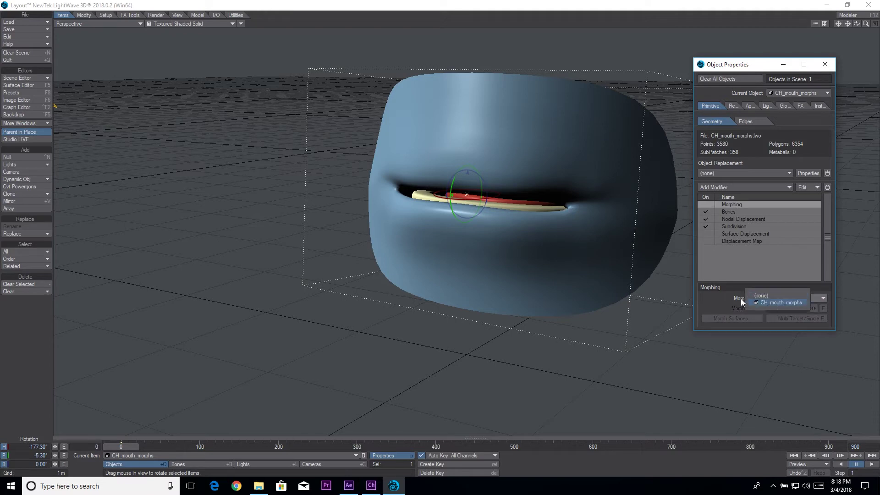
pyautogui.doubleClick(735, 218)
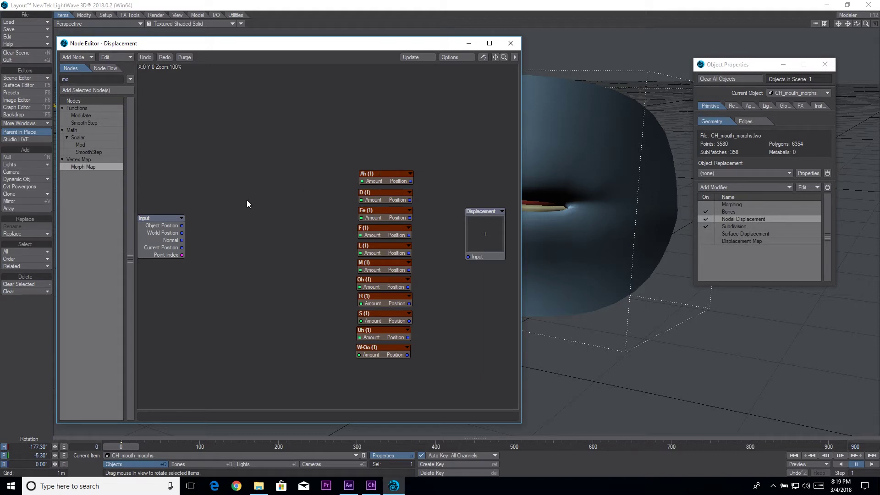
pyautogui.doubleClick(85, 166)
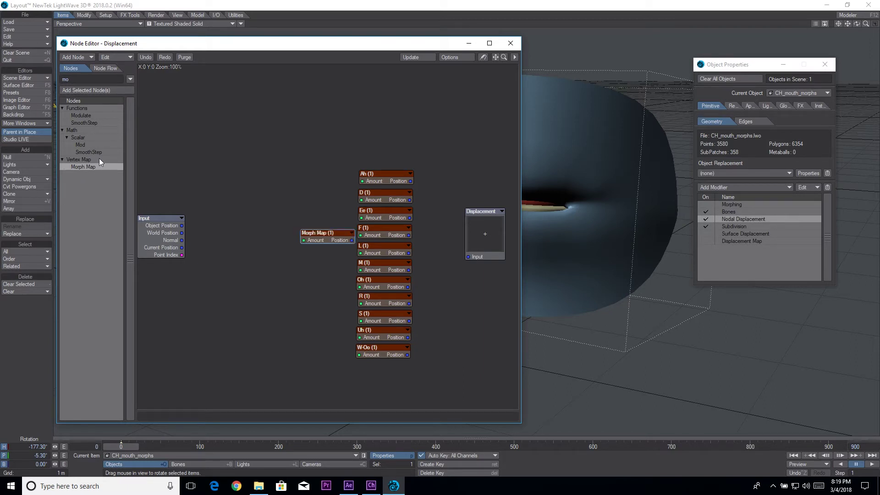
pyautogui.moveTo(315, 239); pyautogui.dragTo(267, 167)
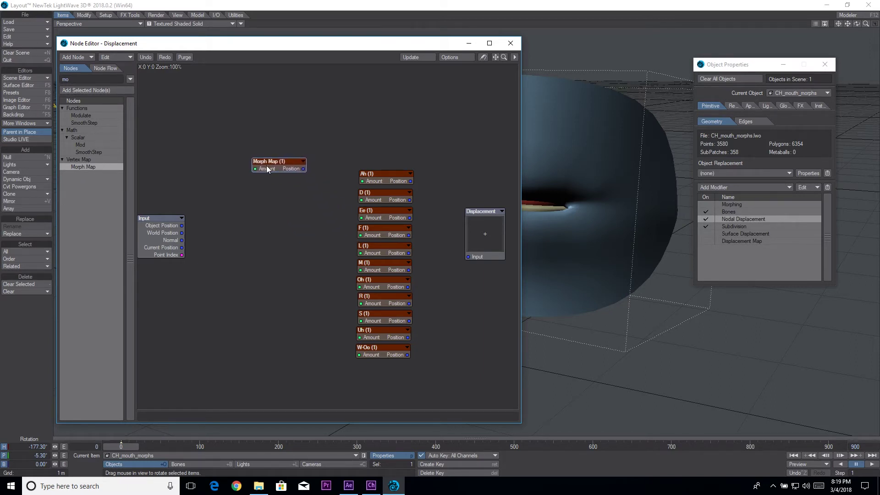
pyautogui.doubleClick(272, 165)
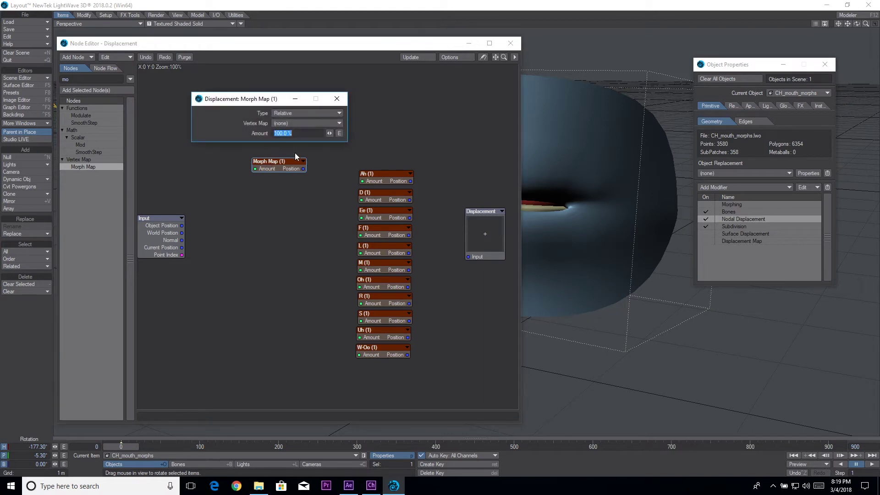
# Step: Try the D and Ee morphs on the new Morph Map node, then delete it
pyautogui.click(298, 121)
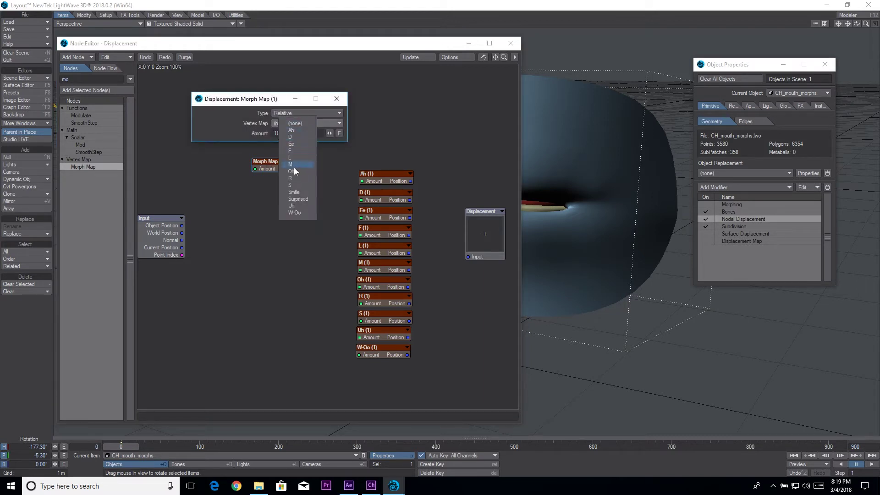
pyautogui.click(291, 137)
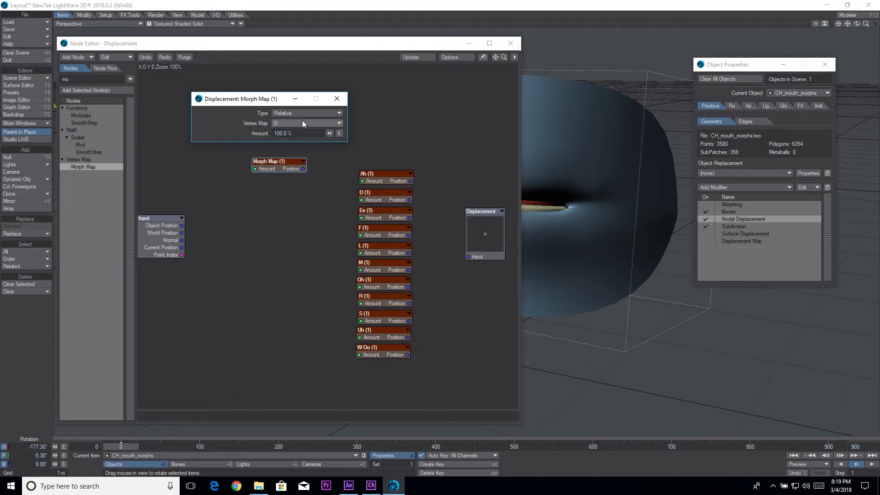
pyautogui.click(301, 122)
pyautogui.click(298, 131)
pyautogui.click(337, 99)
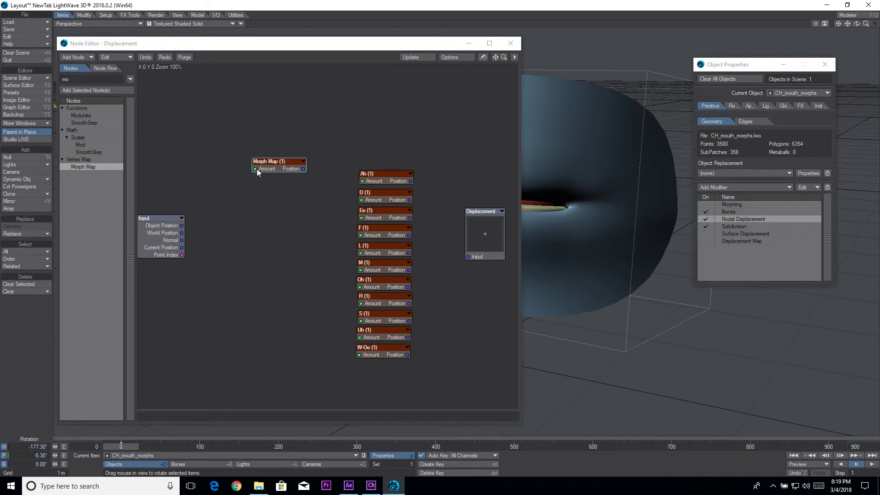
pyautogui.moveTo(260, 170); pyautogui.dragTo(274, 150)
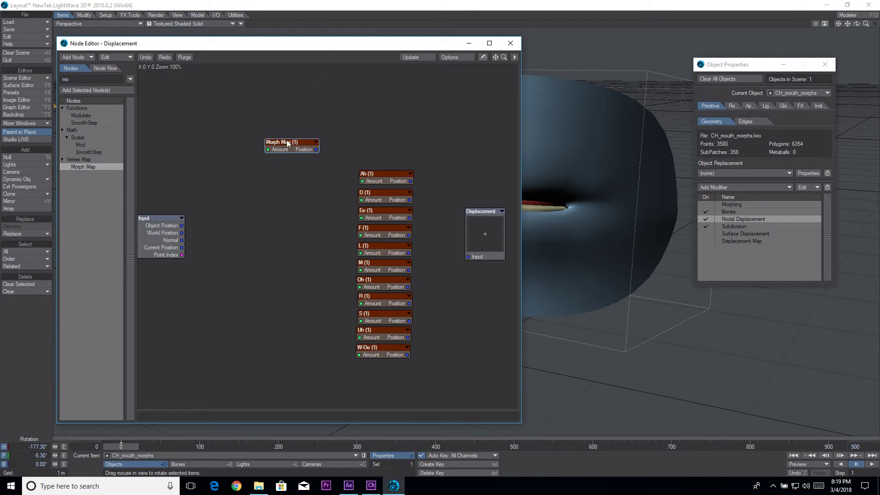
pyautogui.press('F2')
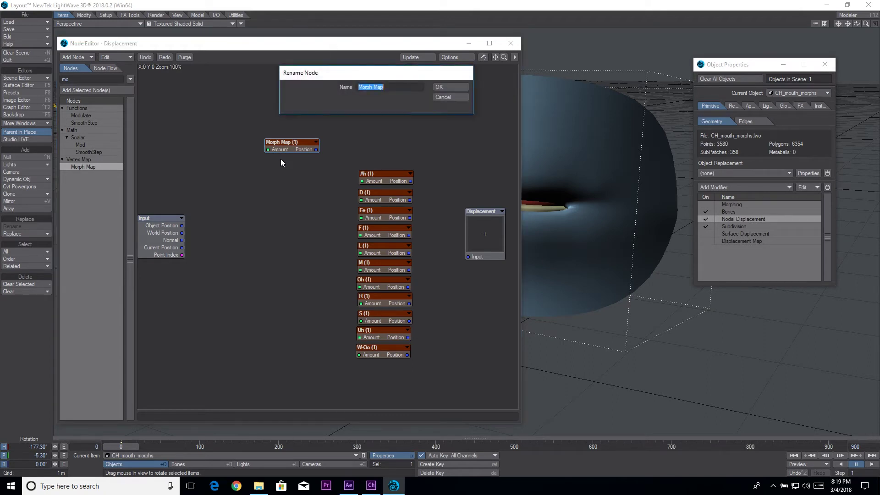
pyautogui.click(457, 96)
pyautogui.press('Delete')
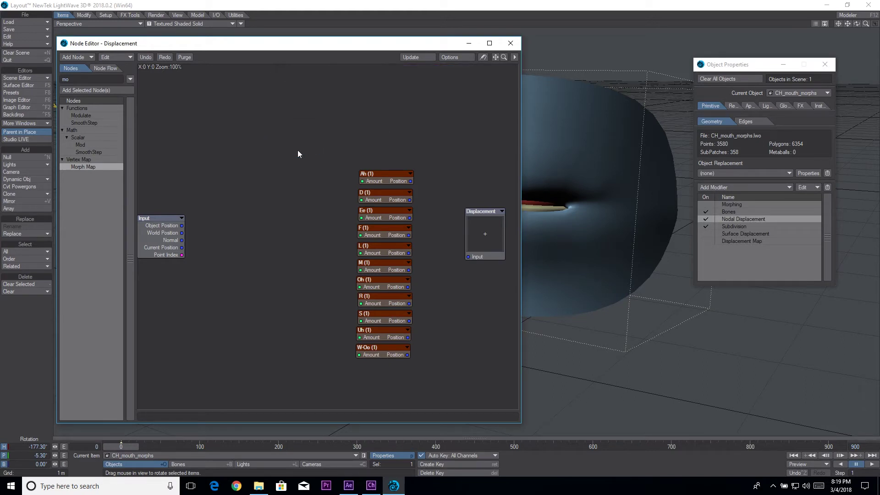
# Step: Set the D (1) node's Vertex Map to the D morph
pyautogui.click(388, 200)
pyautogui.doubleClick(389, 199)
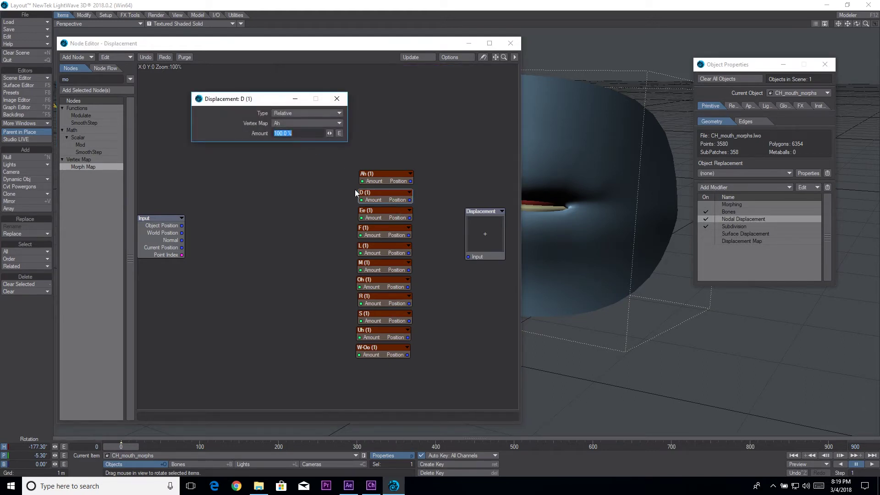
pyautogui.click(305, 123)
pyautogui.click(301, 133)
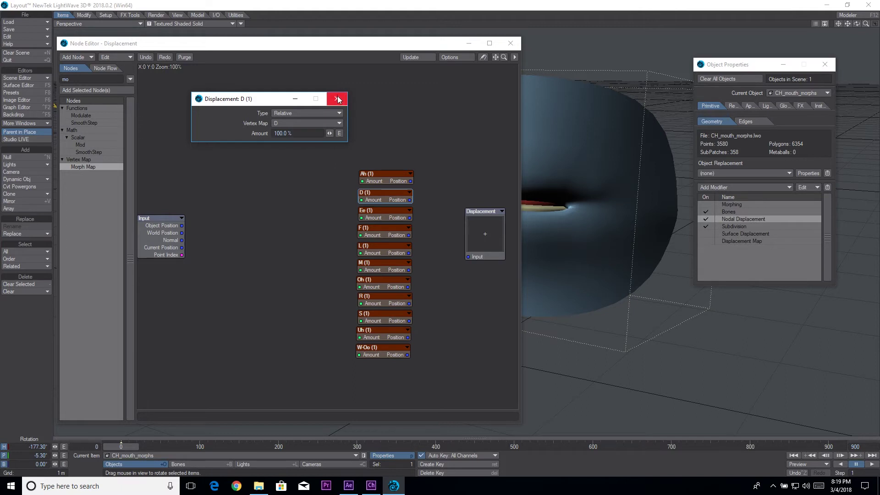
pyautogui.click(337, 98)
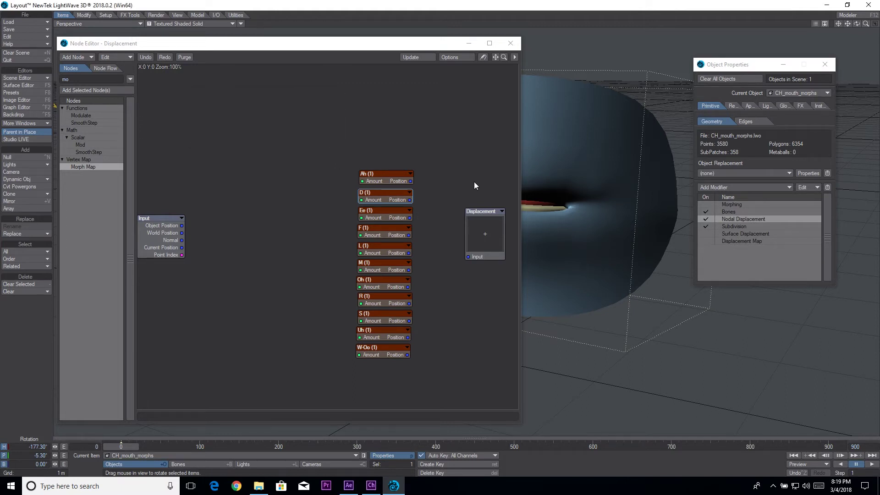
pyautogui.click(231, 165)
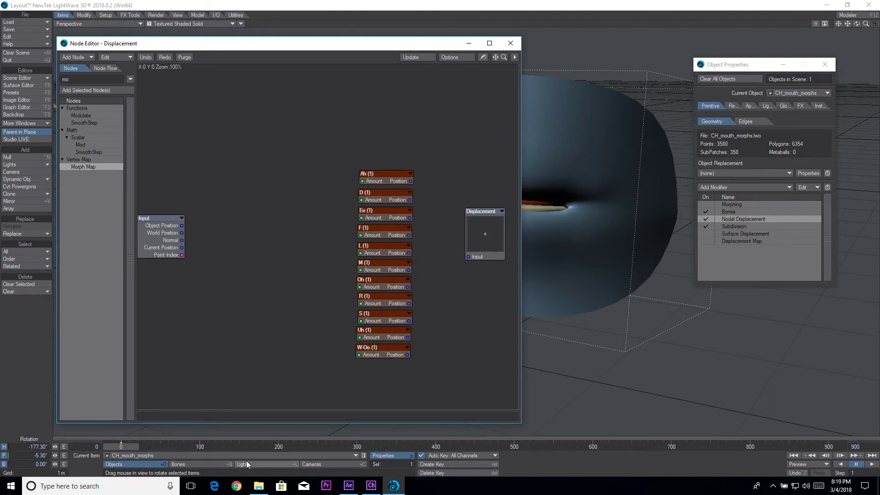
# Step: Switch to lights, preview the spot light's movement, and rewind to frame 0
pyautogui.click(268, 463)
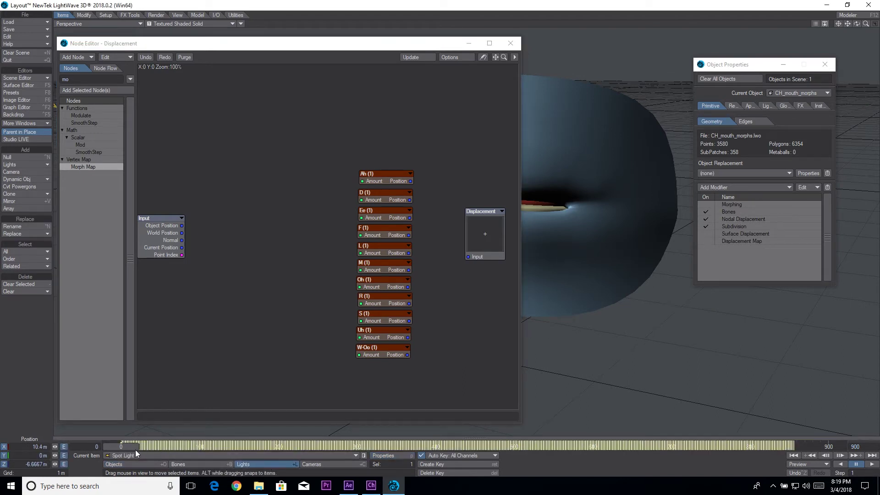
pyautogui.moveTo(121, 445); pyautogui.dragTo(394, 446)
pyautogui.moveTo(158, 43); pyautogui.dragTo(397, 31)
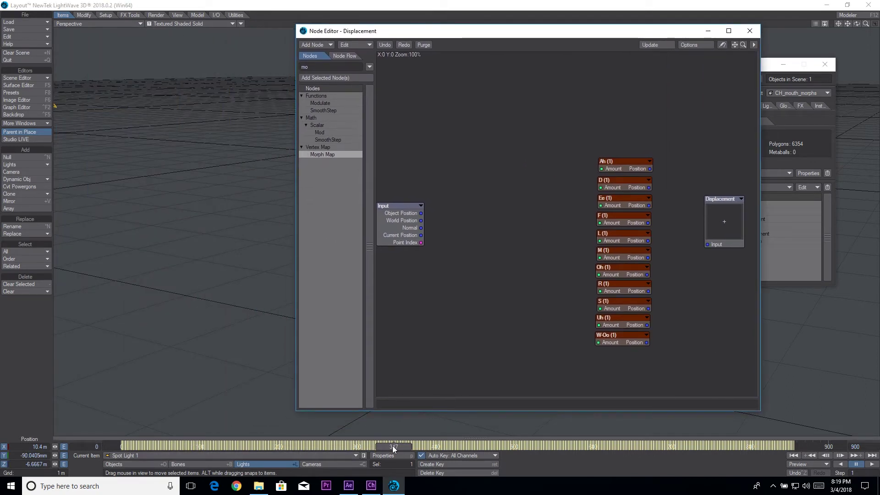
pyautogui.moveTo(399, 448); pyautogui.dragTo(121, 445)
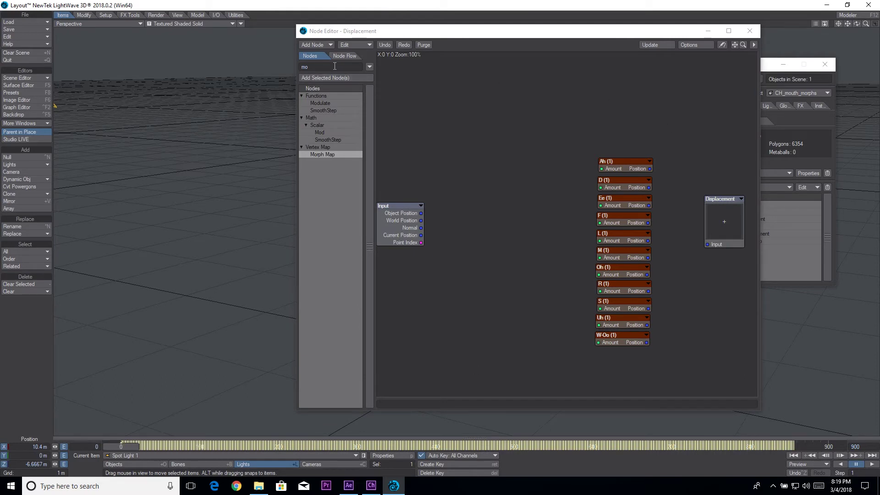
pyautogui.click(349, 83)
# Step: Add an Item Info node reading from Spot Light 1 near the Input node
pyautogui.write('it')
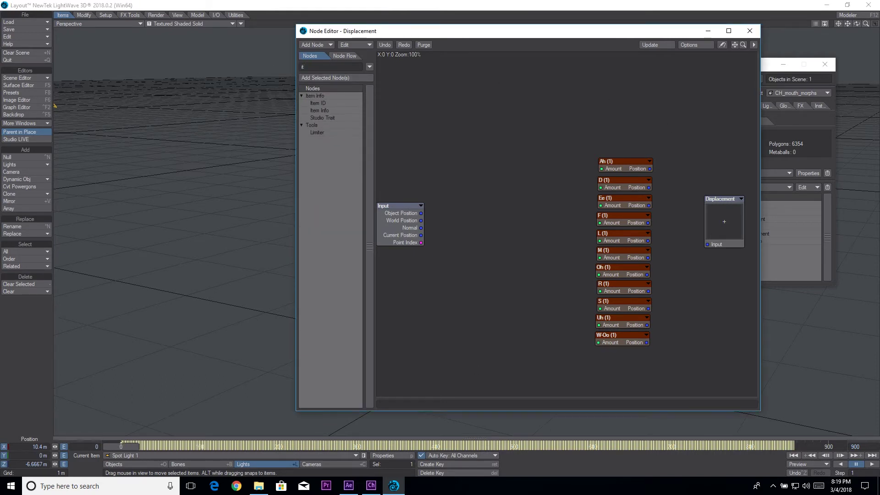
pyautogui.doubleClick(323, 110)
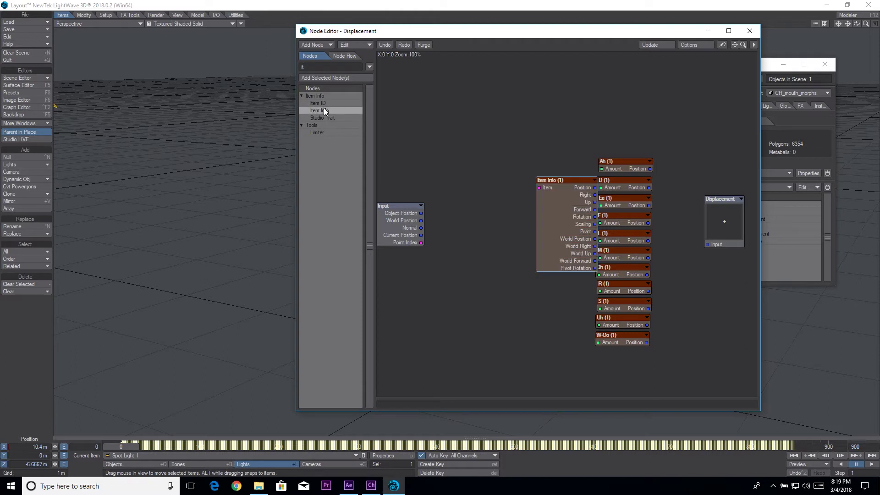
pyautogui.moveTo(558, 210); pyautogui.dragTo(445, 176)
pyautogui.doubleClick(445, 174)
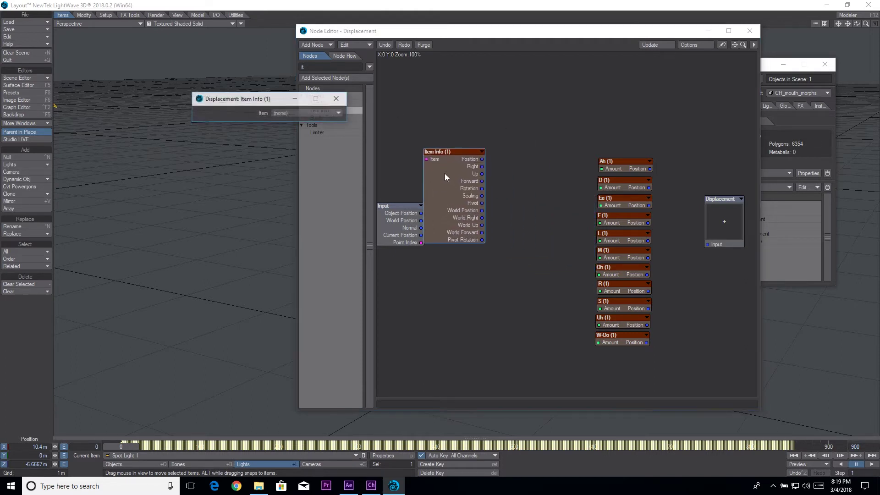
pyautogui.click(306, 114)
pyautogui.click(309, 135)
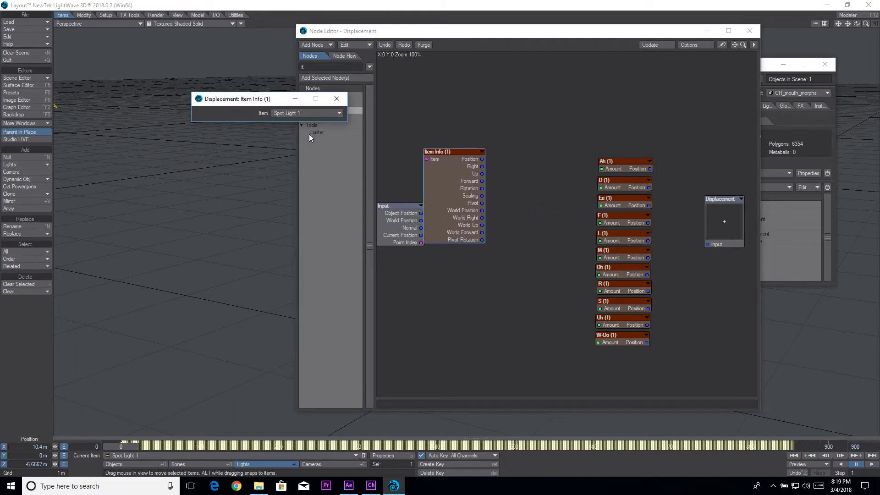
pyautogui.click(337, 100)
pyautogui.moveTo(449, 192); pyautogui.dragTo(435, 146)
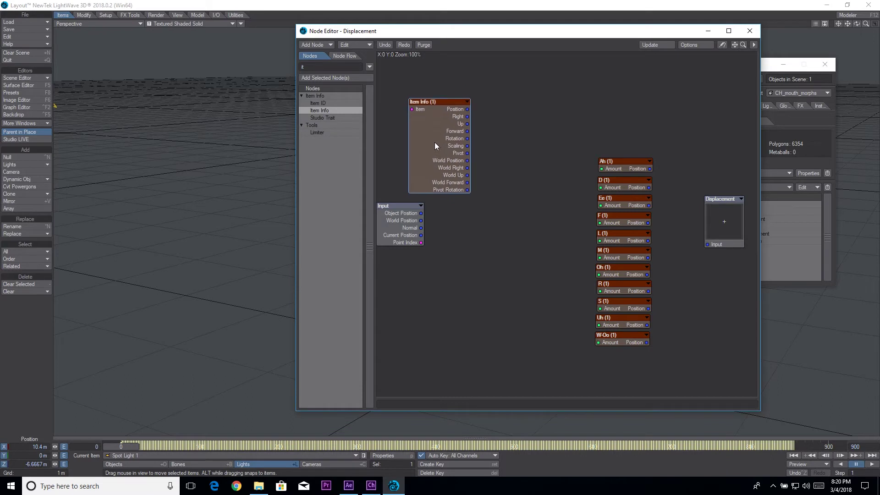
# Step: Turn on live port values and check Item Info Position at frames 48 and 121
pyautogui.click(722, 45)
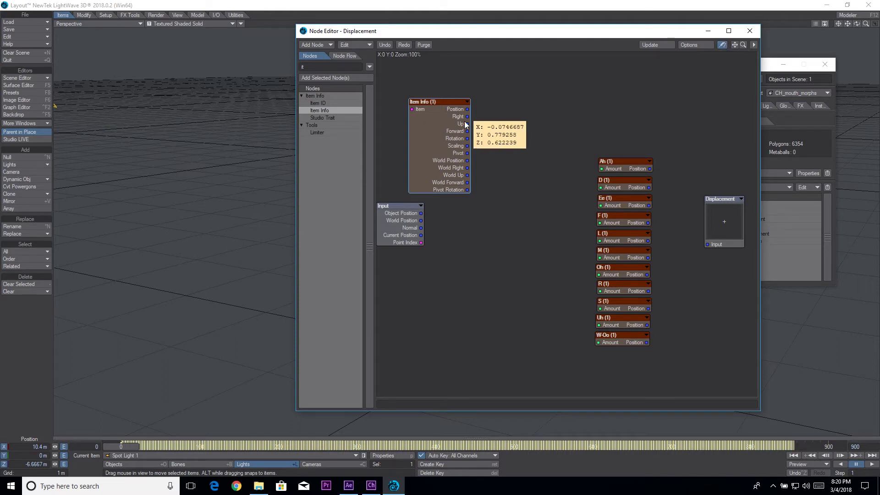
pyautogui.moveTo(468, 125)
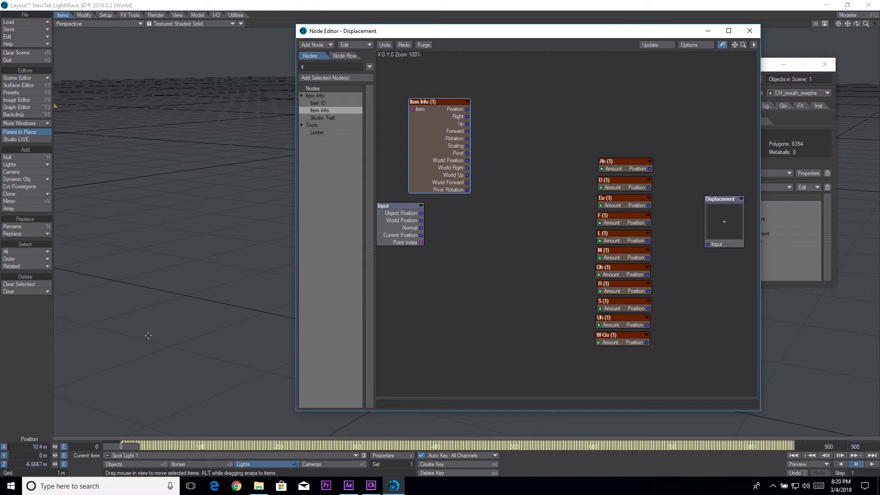
pyautogui.moveTo(126, 448); pyautogui.dragTo(158, 447)
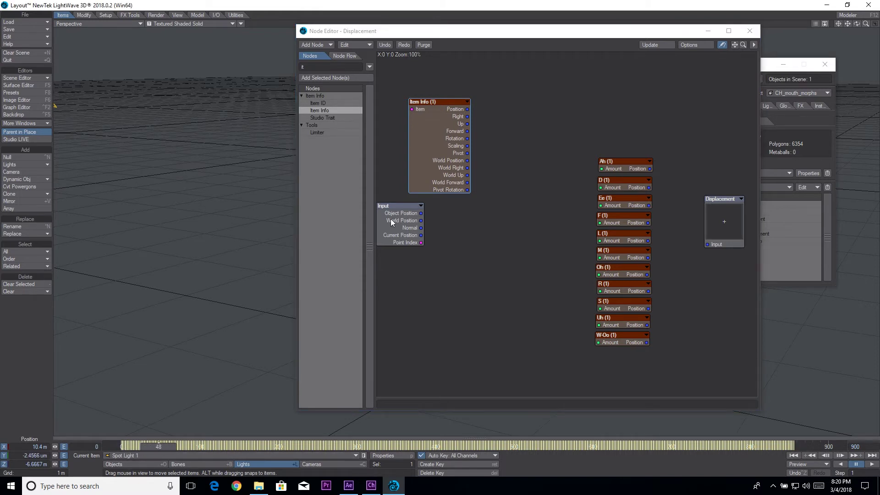
pyautogui.moveTo(468, 112)
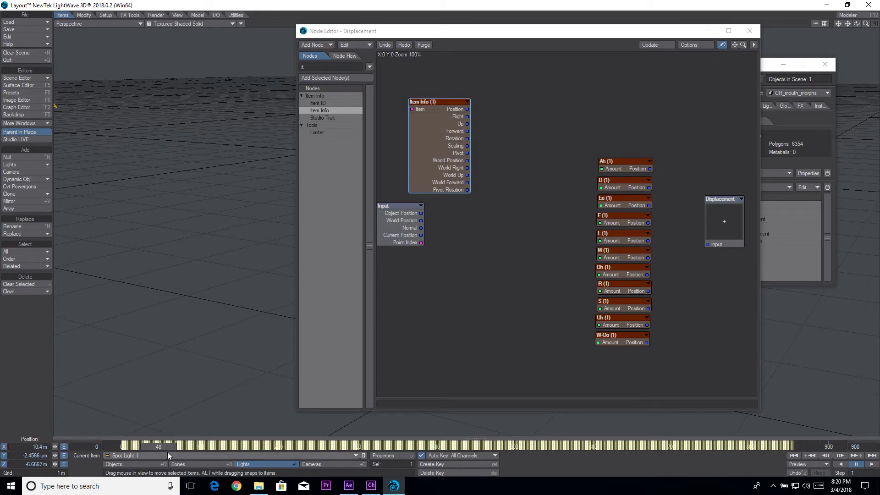
pyautogui.moveTo(165, 448); pyautogui.dragTo(216, 448)
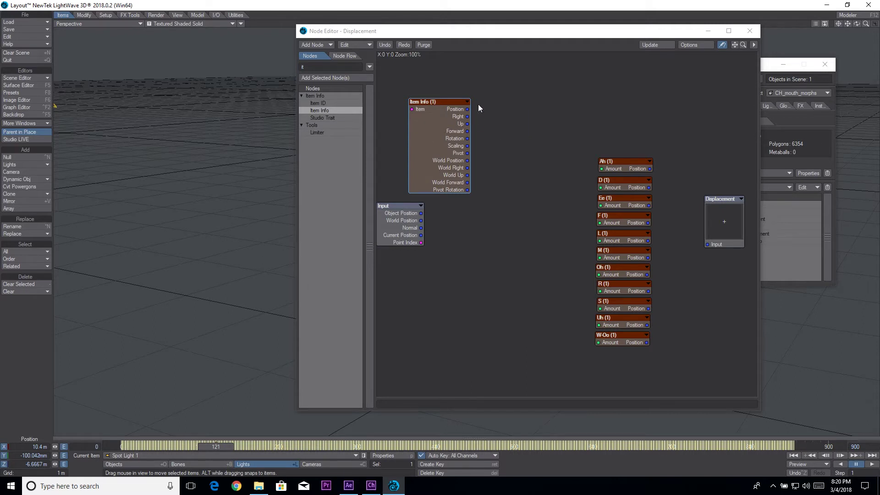
# Step: Add a Vector Scalar node and wire Item Info Position into its Vector input
pyautogui.click(320, 68)
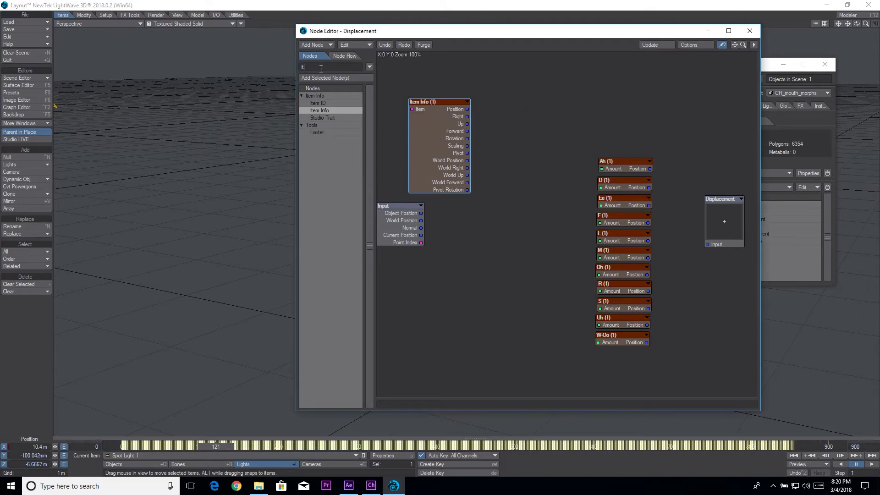
pyautogui.press('BackSpace')
pyautogui.press('BackSpace')
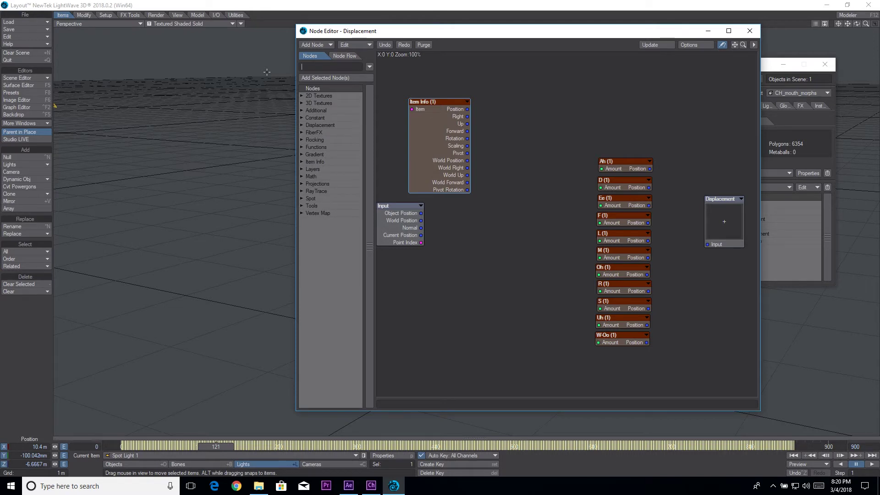
pyautogui.write('vect')
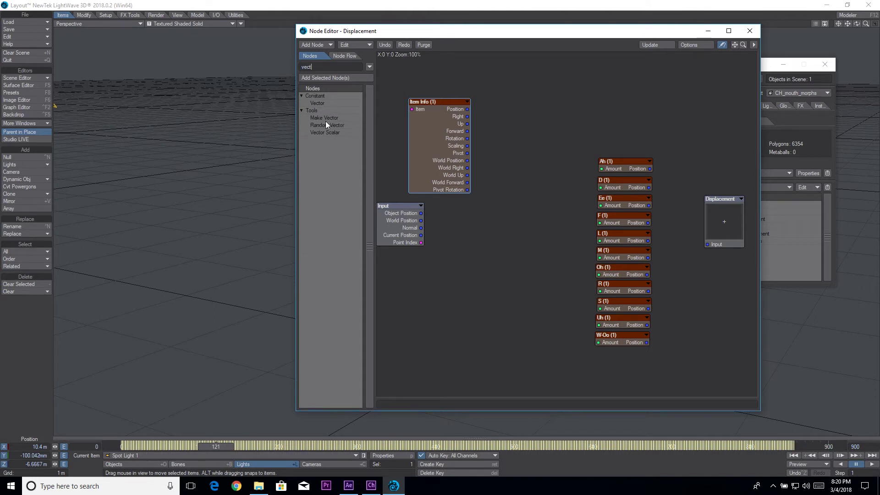
pyautogui.doubleClick(324, 132)
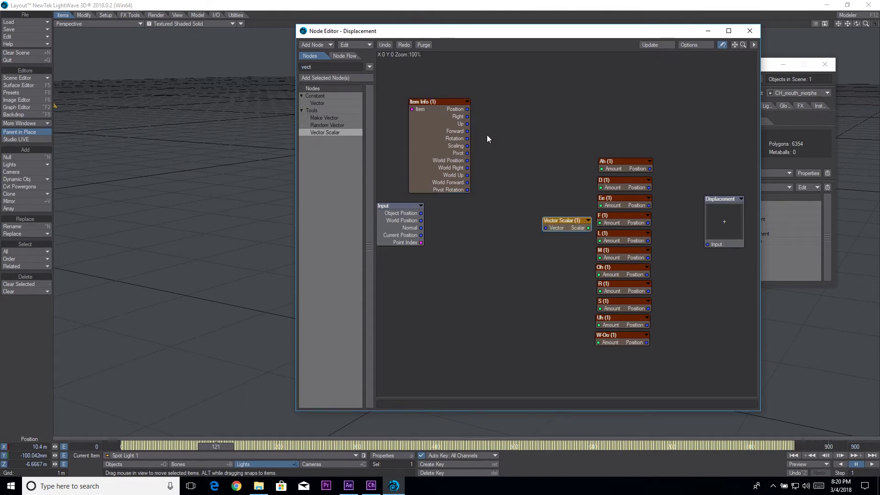
pyautogui.moveTo(556, 206); pyautogui.dragTo(495, 112)
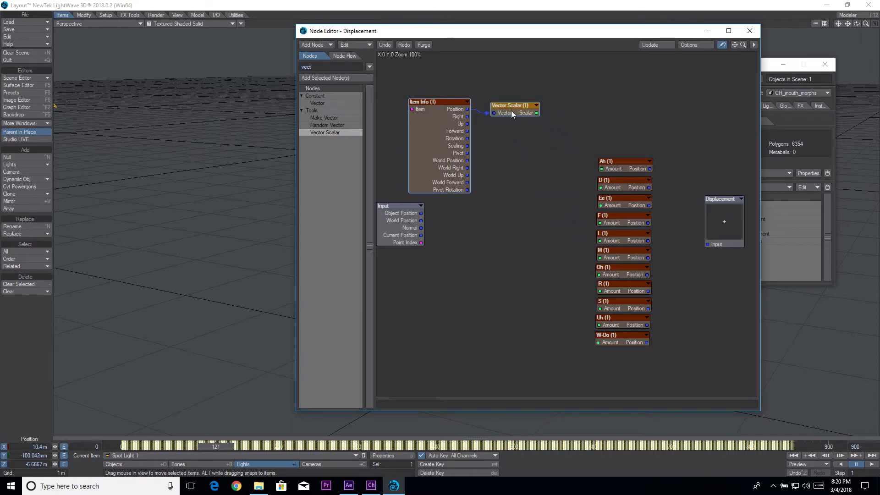
# Step: Set the Vector Scalar node's mode to Y Channel
pyautogui.doubleClick(512, 112)
pyautogui.click(295, 114)
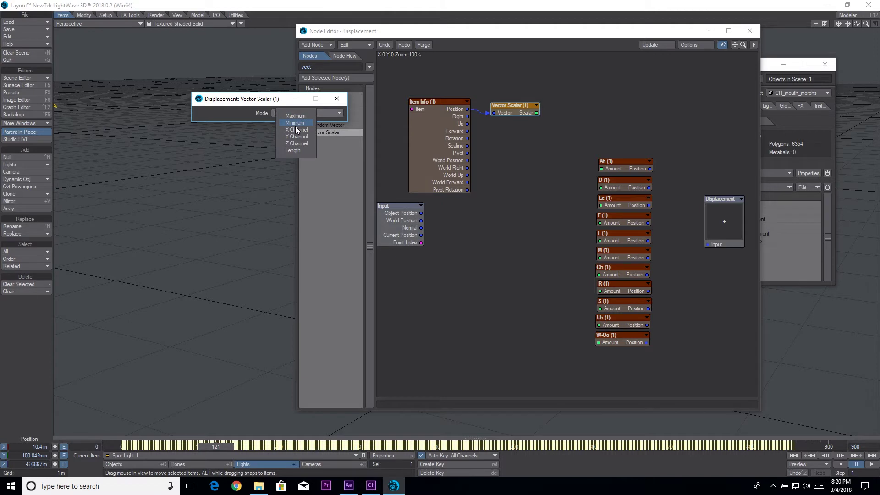
pyautogui.click(296, 140)
pyautogui.click(337, 99)
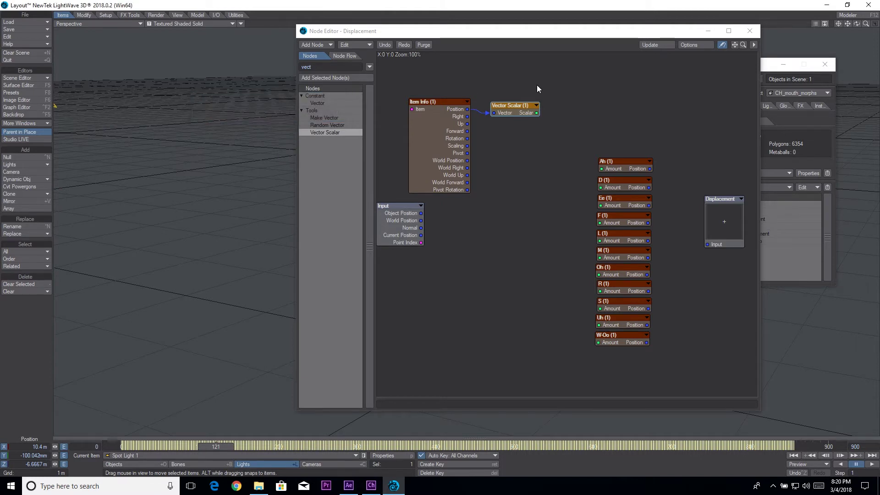
pyautogui.moveTo(537, 113)
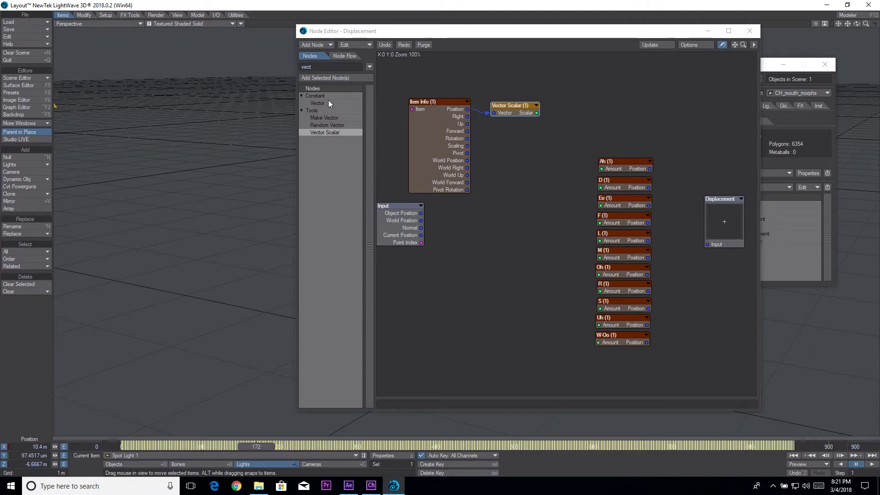
# Step: Add a Mul node fed by Vector Scalar's output and set its B value to -100
pyautogui.click(340, 68)
pyautogui.write('mul')
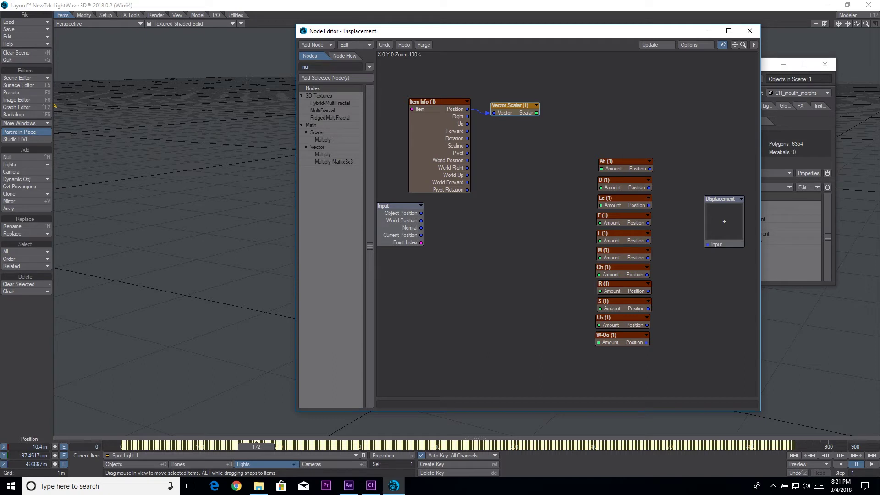
pyautogui.moveTo(324, 139); pyautogui.dragTo(571, 119)
pyautogui.doubleClick(567, 118)
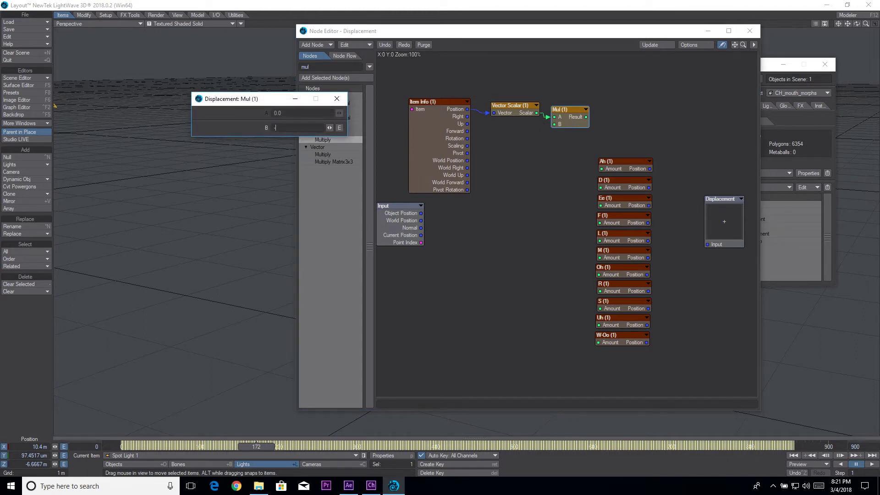
pyautogui.write('-100')
pyautogui.press('Return')
pyautogui.click(337, 100)
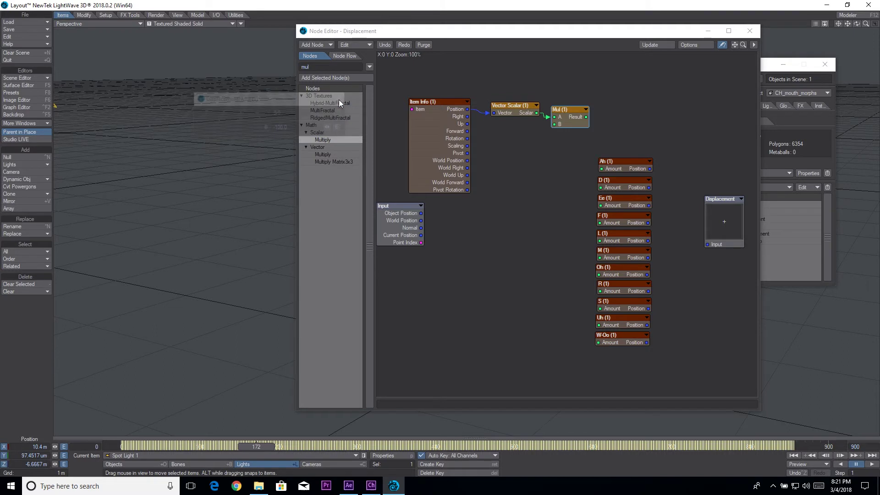
# Step: Check the Mul output while scrubbing the animation to frames 159 and 136
pyautogui.moveTo(585, 125)
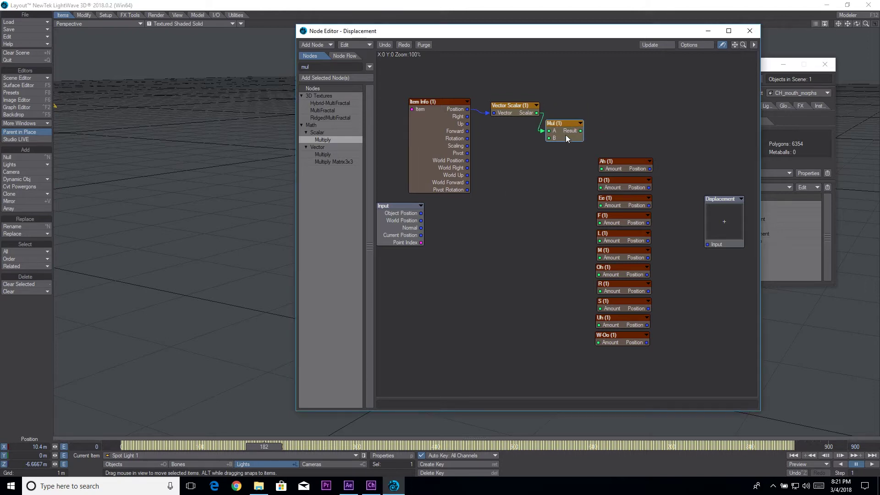
pyautogui.moveTo(567, 138); pyautogui.dragTo(567, 137)
pyautogui.moveTo(259, 450); pyautogui.dragTo(242, 448)
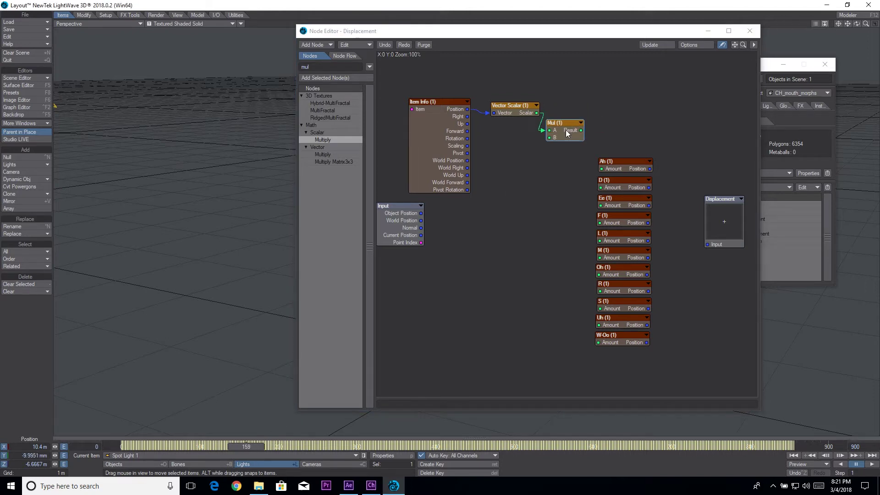
pyautogui.moveTo(585, 134)
pyautogui.moveTo(231, 451); pyautogui.dragTo(213, 449)
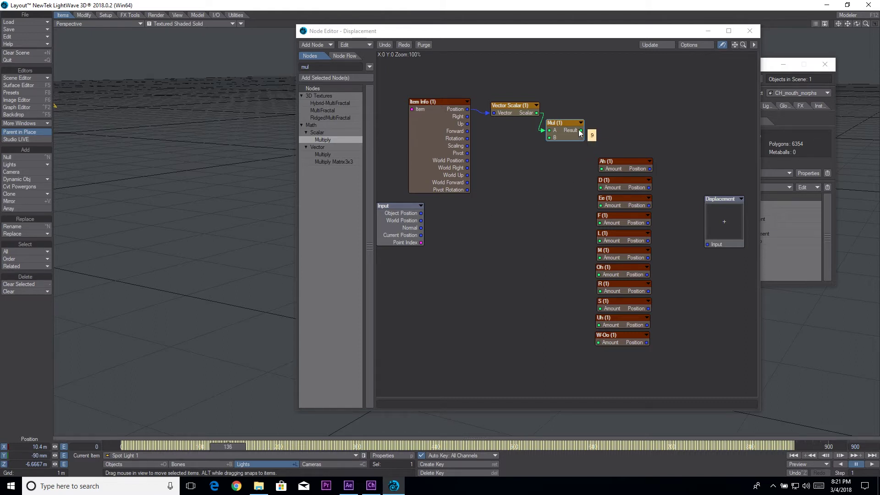
# Step: Rearrange the Vector Scalar and Mul nodes in the Displacement graph
pyautogui.moveTo(513, 106); pyautogui.dragTo(508, 81)
pyautogui.moveTo(556, 136)
pyautogui.mouseDown()
pyautogui.moveTo(549, 135)
pyautogui.moveTo(556, 124)
pyautogui.mouseUp()
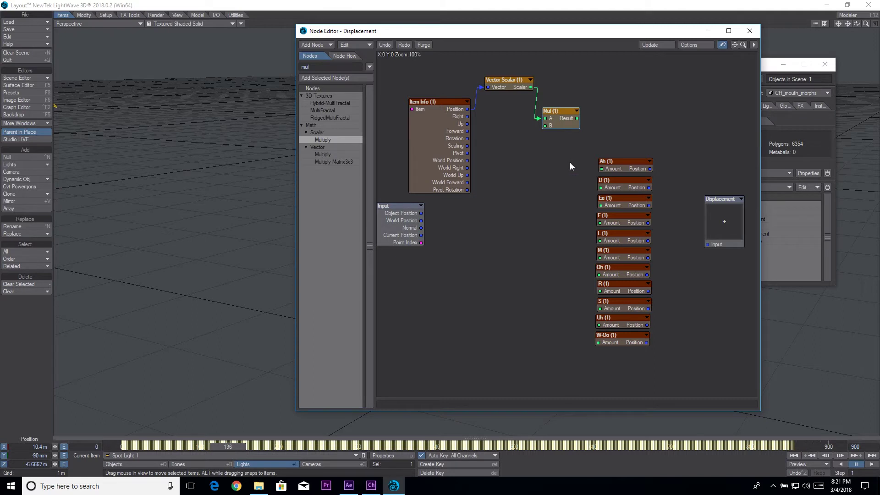
pyautogui.moveTo(568, 120); pyautogui.dragTo(644, 108)
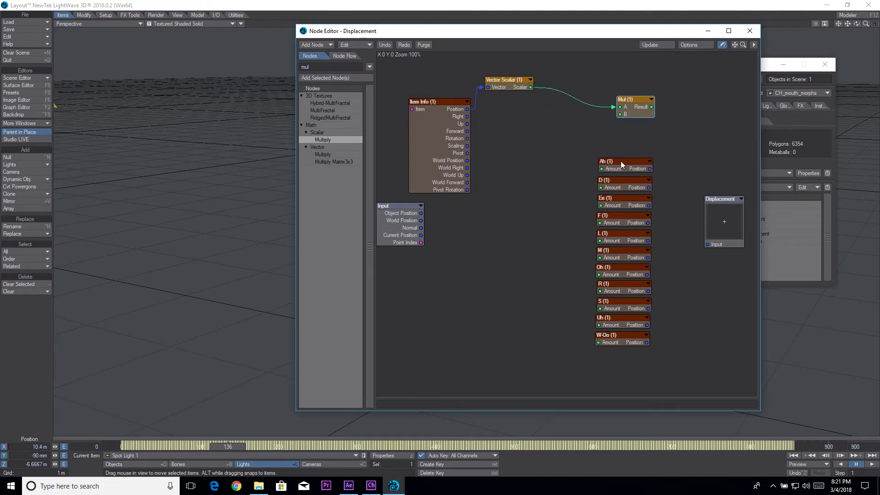
pyautogui.moveTo(621, 161); pyautogui.dragTo(619, 160)
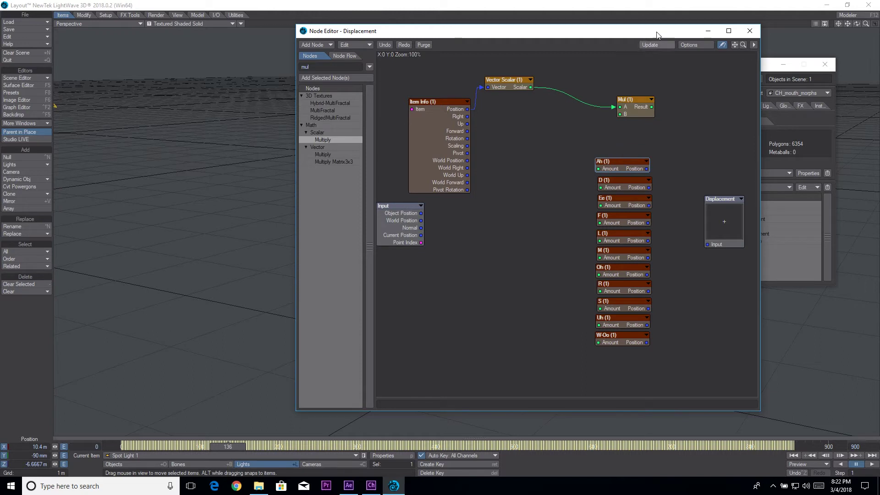
pyautogui.click(848, 24)
# Step: Zoom in on the mouth, move the Node Editor right, and reposition the Ah, Mul and Vector Scalar nodes
pyautogui.moveTo(847, 23)
pyautogui.mouseDown()
pyautogui.moveTo(828, 32)
pyautogui.moveTo(858, 25)
pyautogui.moveTo(836, 28)
pyautogui.mouseUp()
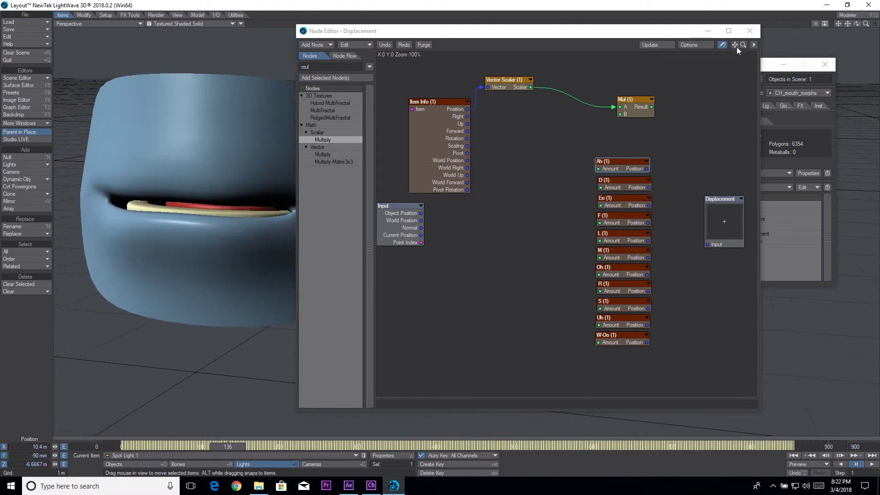
pyautogui.moveTo(609, 39); pyautogui.dragTo(671, 40)
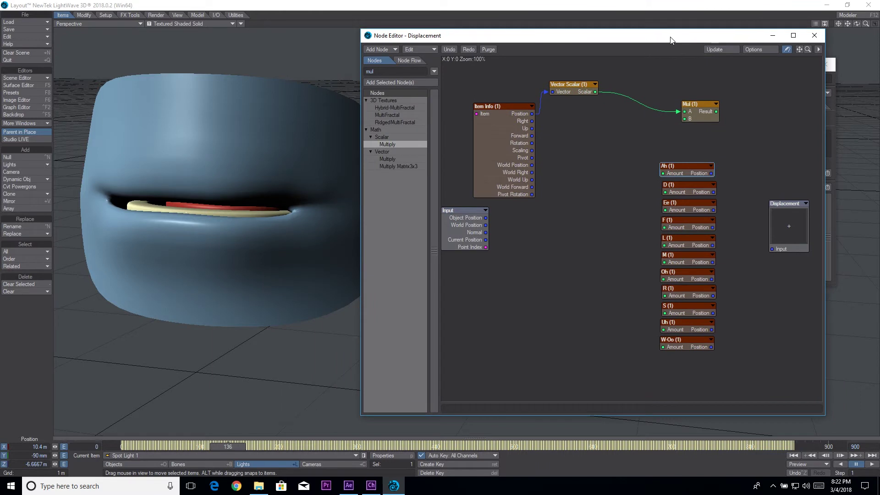
pyautogui.moveTo(677, 173)
pyautogui.mouseDown()
pyautogui.moveTo(687, 167)
pyautogui.moveTo(681, 174)
pyautogui.mouseUp()
pyautogui.moveTo(705, 113); pyautogui.dragTo(696, 106)
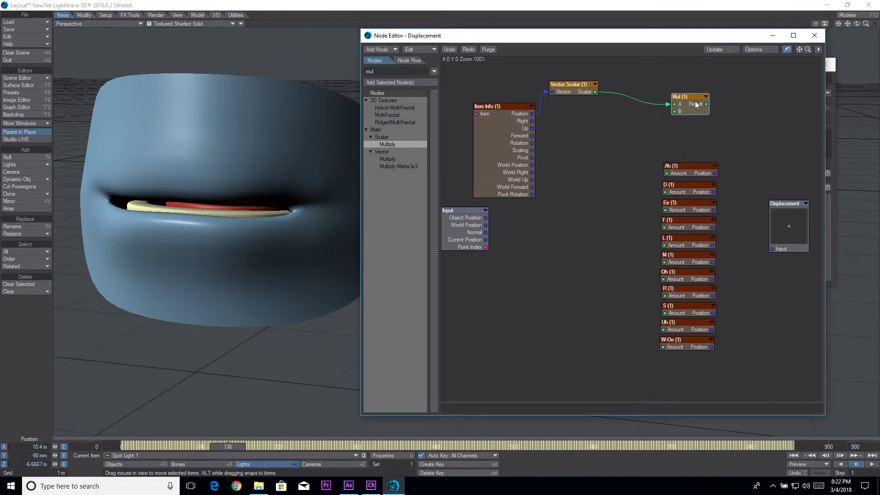
pyautogui.moveTo(576, 92); pyautogui.dragTo(595, 108)
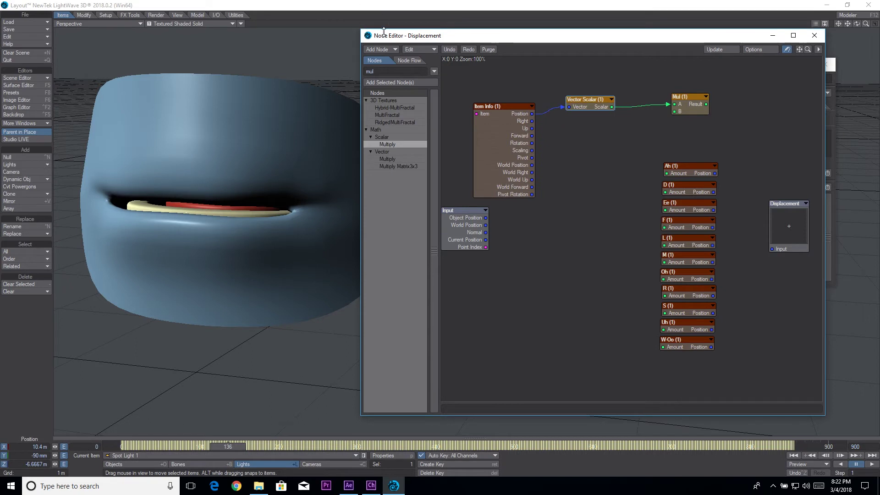
pyautogui.moveTo(384, 71); pyautogui.dragTo(311, 74)
# Step: Add a Gradient node, connect its Color to the Displacement input, and open its settings
pyautogui.write('g')
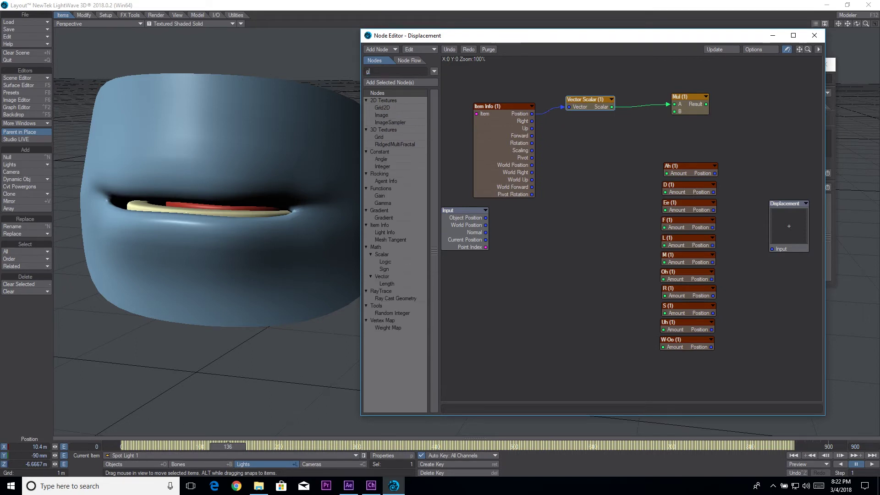
pyautogui.write('r')
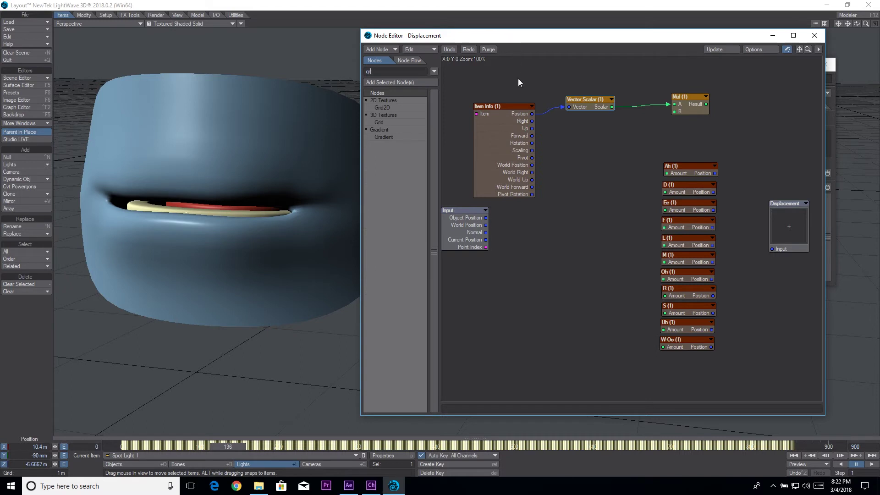
pyautogui.moveTo(388, 138); pyautogui.dragTo(755, 125)
pyautogui.moveTo(799, 214); pyautogui.dragTo(814, 192)
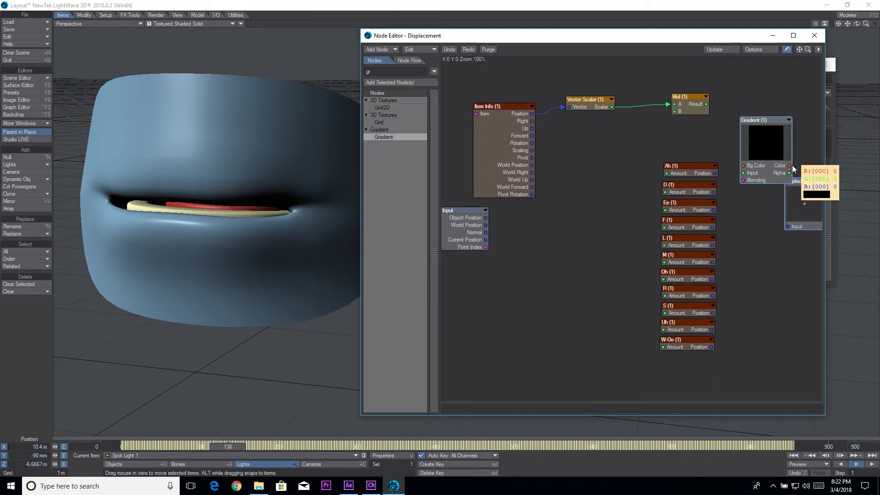
pyautogui.moveTo(764, 152); pyautogui.dragTo(788, 226)
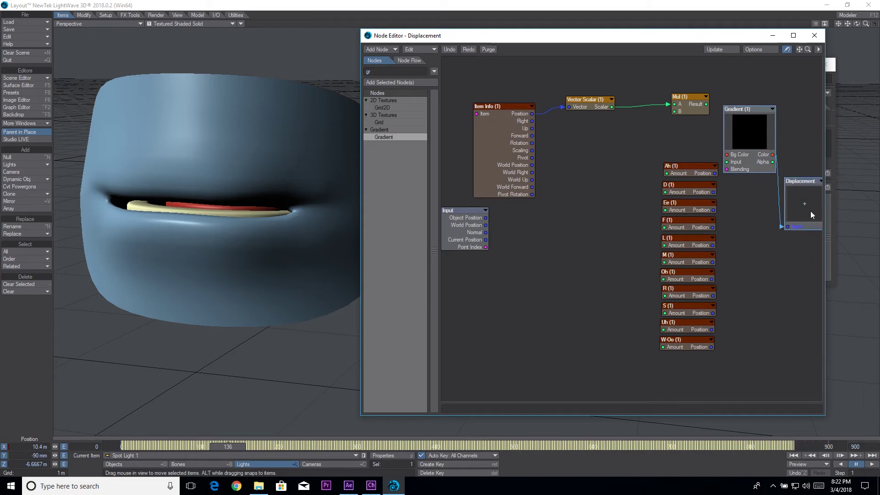
pyautogui.moveTo(755, 136); pyautogui.dragTo(762, 139)
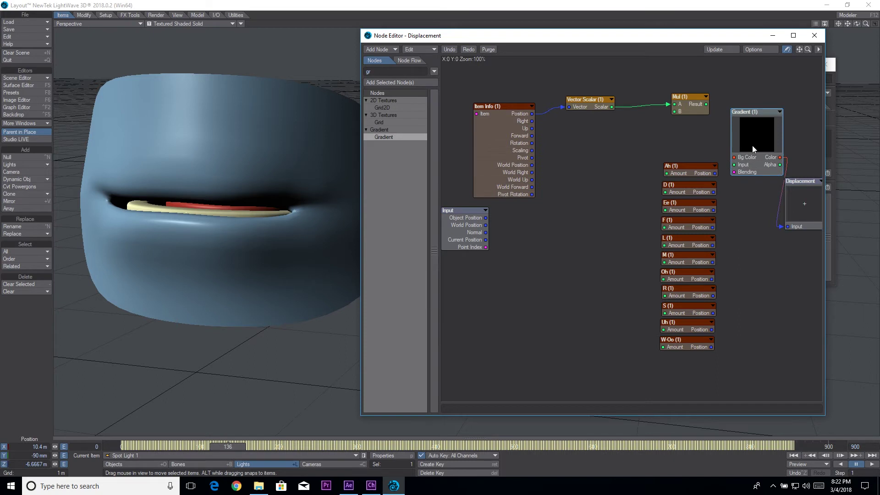
pyautogui.doubleClick(752, 145)
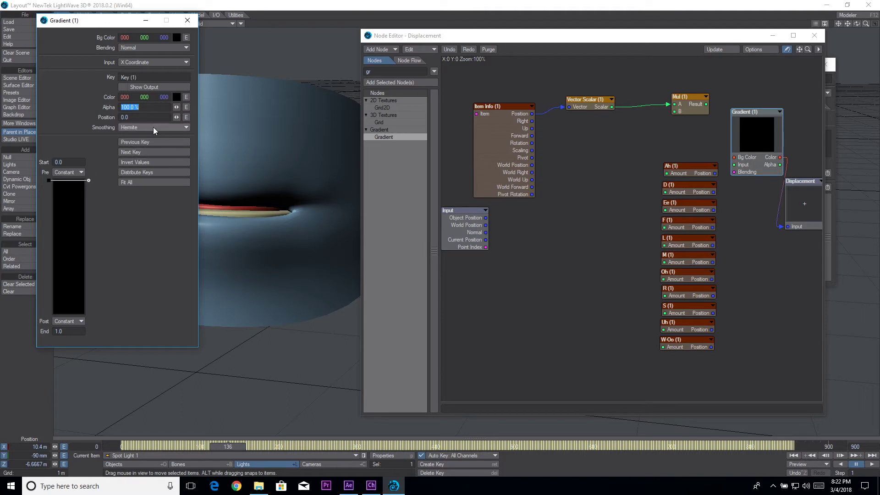
# Step: Add gradient keys at positions 1 and 2 and set the range End to 11
pyautogui.click(75, 183)
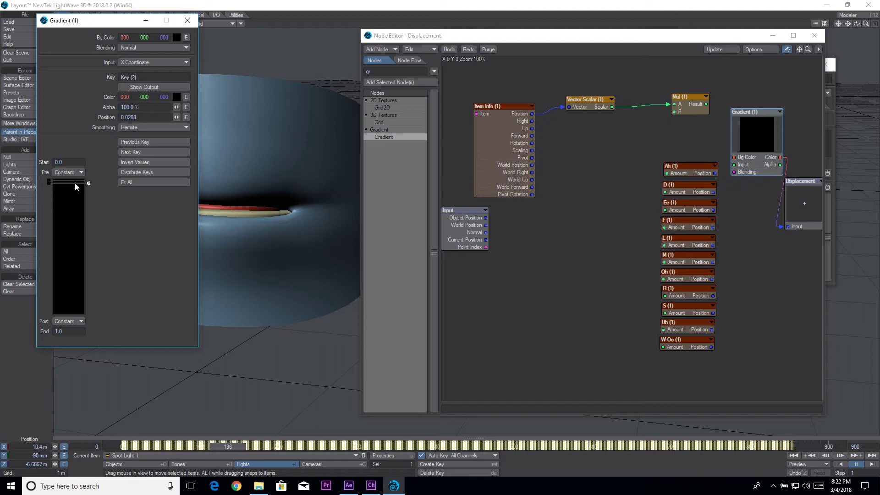
pyautogui.write('1')
pyautogui.press('Return')
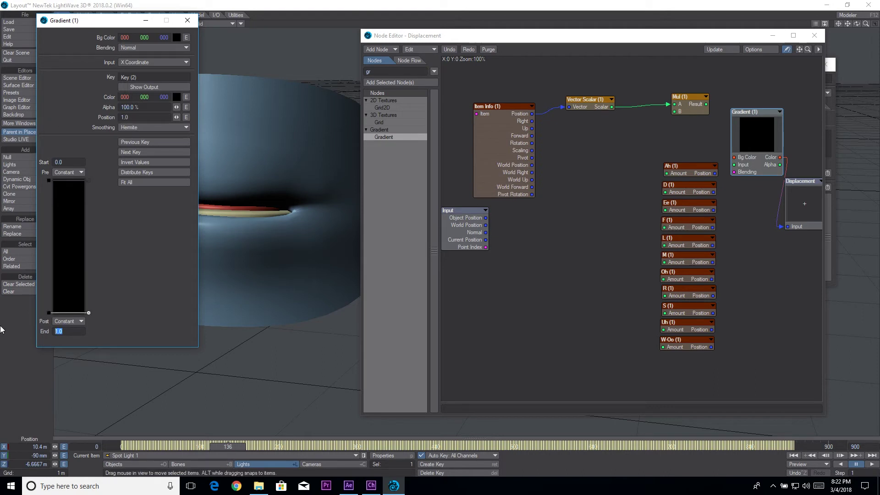
pyautogui.write('11')
pyautogui.press('Return')
pyautogui.click(74, 214)
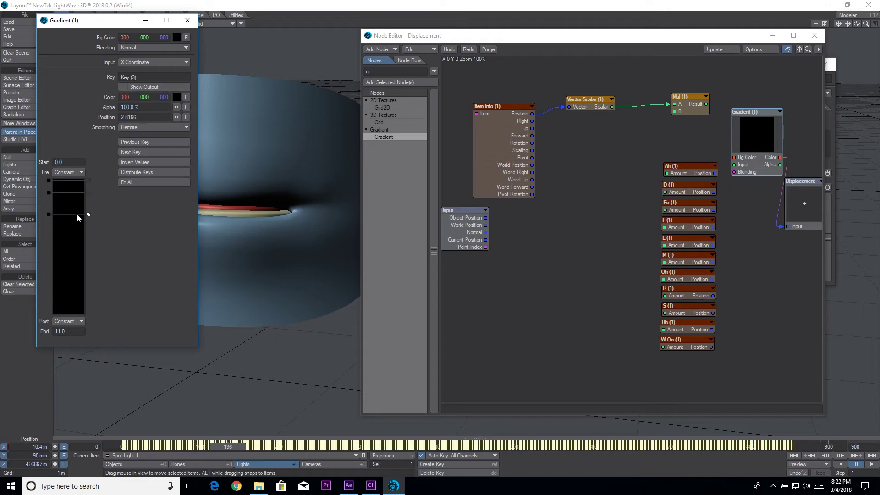
pyautogui.click(143, 117)
pyautogui.press('BackSpace')
pyautogui.press('BackSpace')
pyautogui.press('BackSpace')
pyautogui.press('BackSpace')
pyautogui.press('Return')
# Step: Add further gradient keys at positions 3 and 5
pyautogui.click(62, 225)
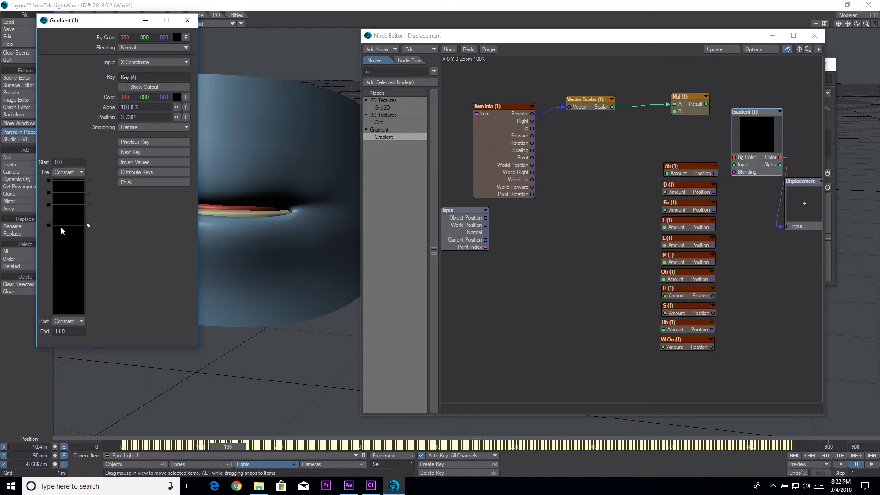
pyautogui.click(140, 117)
pyautogui.press('BackSpace')
pyautogui.press('BackSpace')
pyautogui.press('BackSpace')
pyautogui.press('BackSpace')
pyautogui.press('Return')
pyautogui.click(140, 117)
pyautogui.write('5')
pyautogui.press('Return')
# Step: Add the remaining keys up to 11 and distribute all keys evenly
pyautogui.click(69, 252)
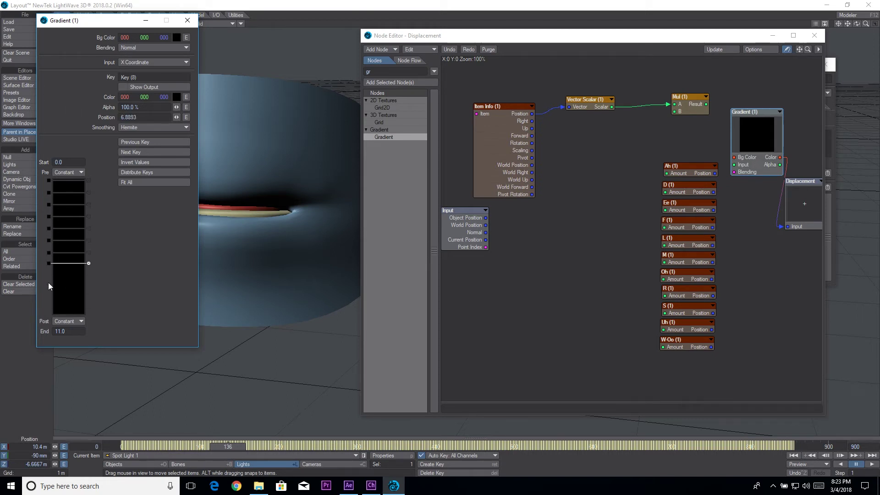
pyautogui.click(68, 263)
pyautogui.click(53, 275)
pyautogui.click(56, 284)
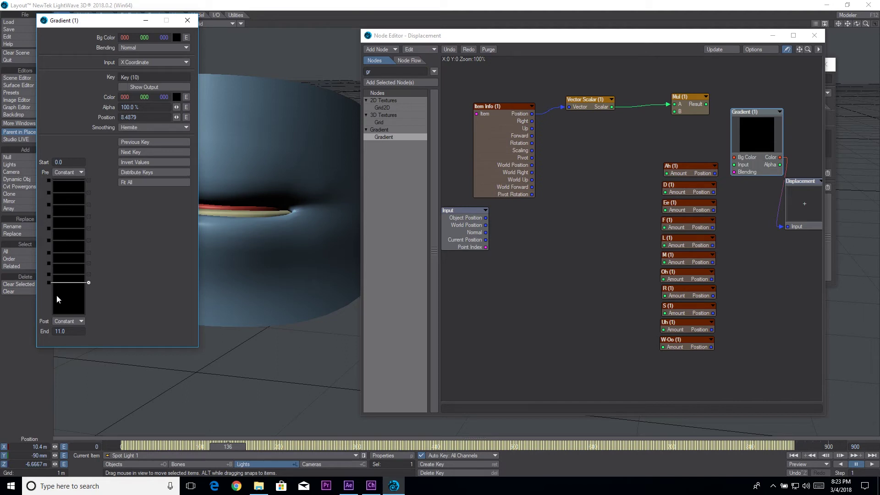
pyautogui.click(50, 312)
pyautogui.click(137, 173)
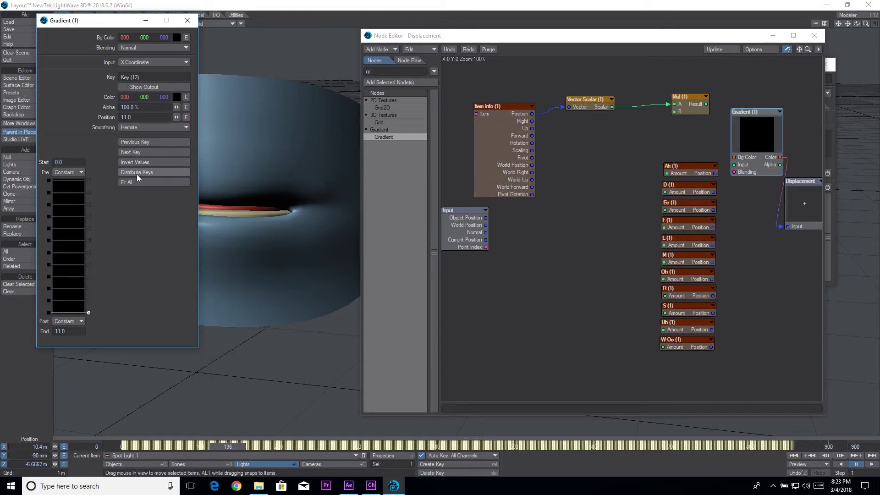
# Step: Verify keys 11 and 9 sit at positions 10 and 8
pyautogui.click(49, 300)
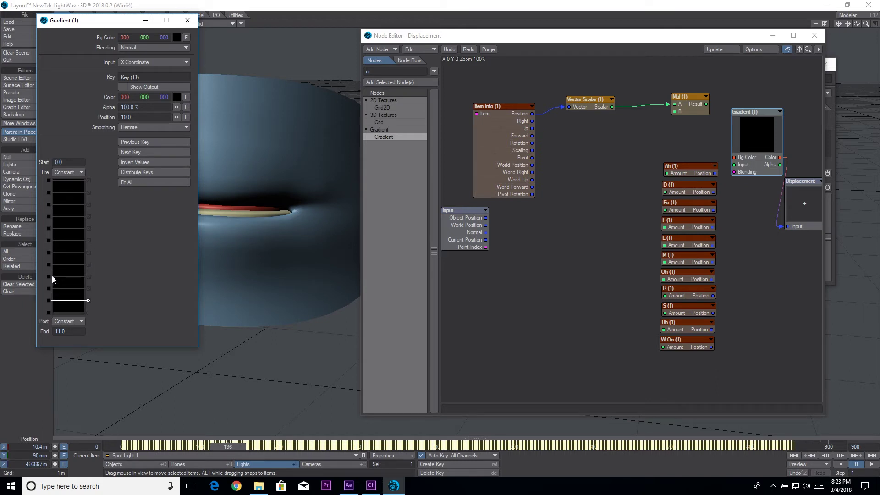
pyautogui.click(49, 277)
pyautogui.click(49, 180)
# Step: Turn on Show Output for gradient keys 2 through 6
pyautogui.click(49, 193)
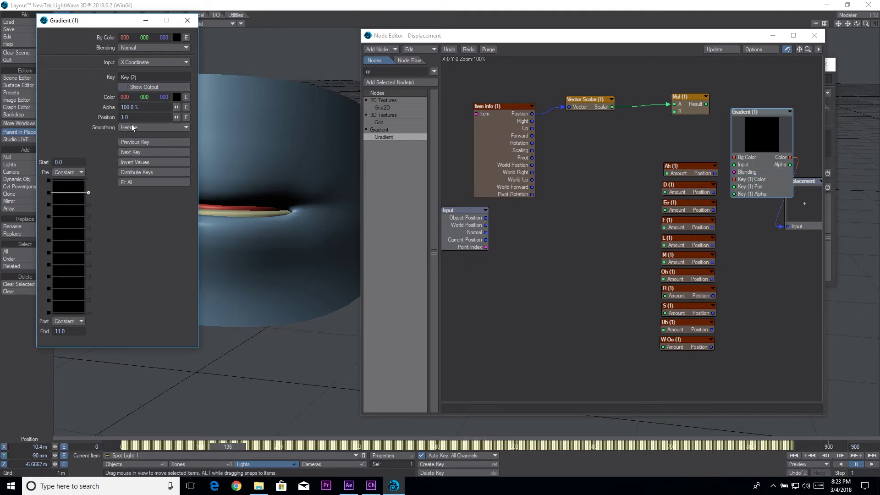
pyautogui.click(168, 87)
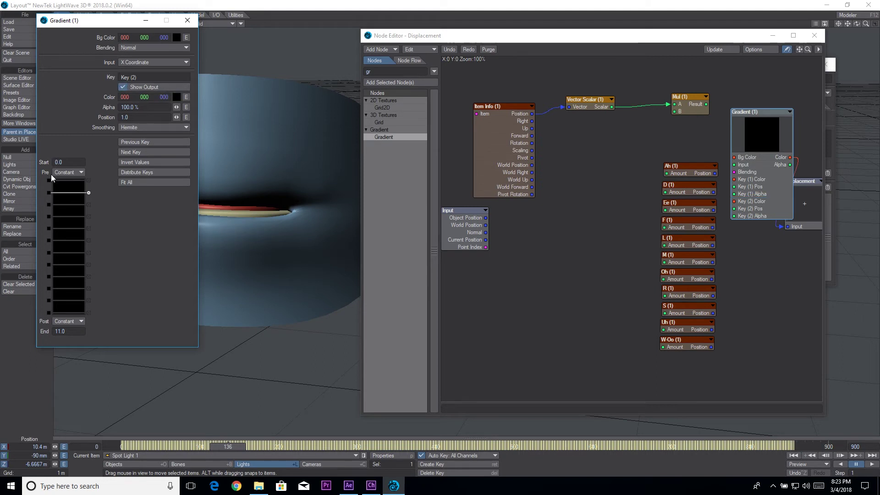
pyautogui.click(48, 205)
pyautogui.click(165, 88)
pyautogui.click(49, 215)
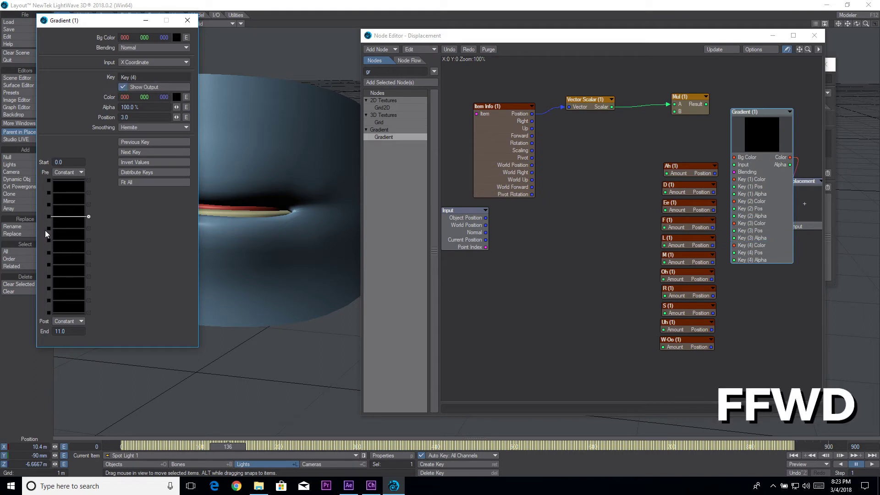
pyautogui.click(48, 228)
pyautogui.click(122, 87)
pyautogui.click(49, 240)
pyautogui.click(122, 86)
pyautogui.click(48, 252)
# Step: Turn on Show Output for gradient keys 7 through 12, then reposition the Ah (1) node
pyautogui.click(122, 86)
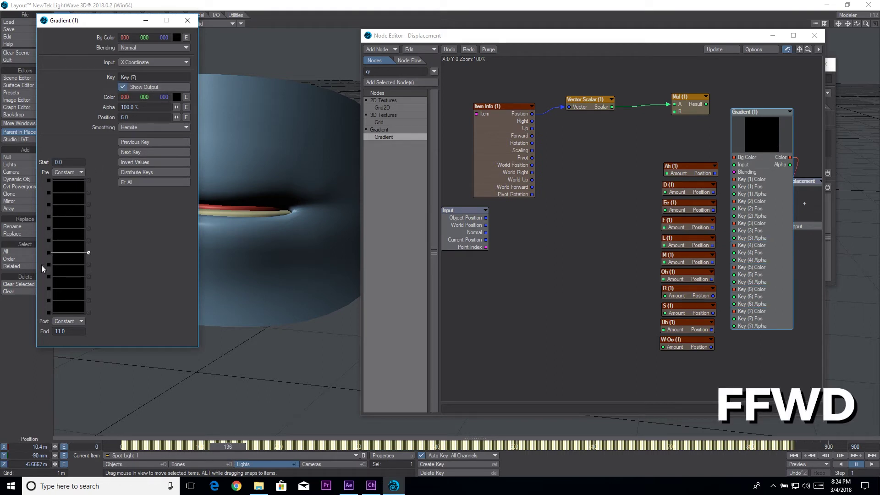
pyautogui.click(49, 264)
pyautogui.click(122, 87)
pyautogui.click(48, 277)
pyautogui.click(122, 87)
pyautogui.click(49, 289)
pyautogui.click(122, 87)
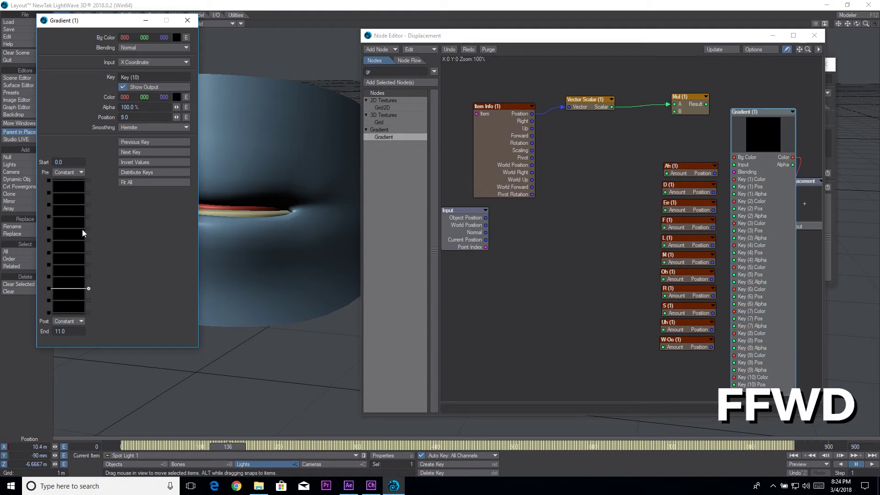
pyautogui.click(49, 301)
pyautogui.click(122, 87)
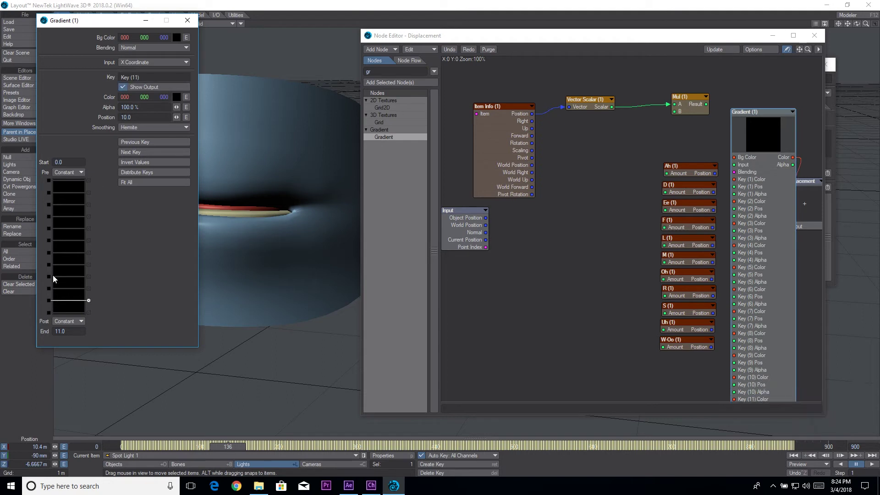
pyautogui.click(48, 312)
pyautogui.click(162, 87)
pyautogui.moveTo(683, 170); pyautogui.dragTo(670, 207)
# Step: Duplicate the Ah morph node and place the copy above the original
pyautogui.click(676, 193)
pyautogui.click(678, 165)
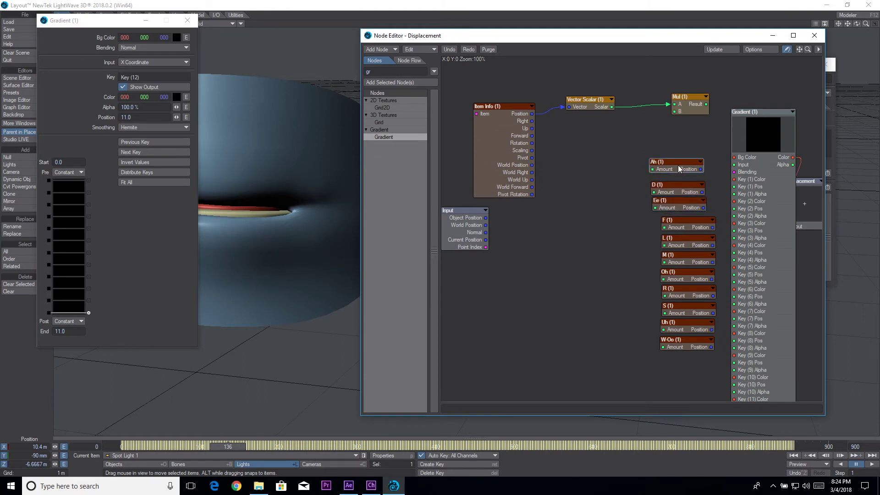
pyautogui.hotkey('ctrl', 'c')
pyautogui.hotkey('ctrl', 'v')
pyautogui.moveTo(628, 226); pyautogui.dragTo(670, 131)
# Step: Set the copy's vertex map to (none) and rename the node Neutral
pyautogui.doubleClick(670, 131)
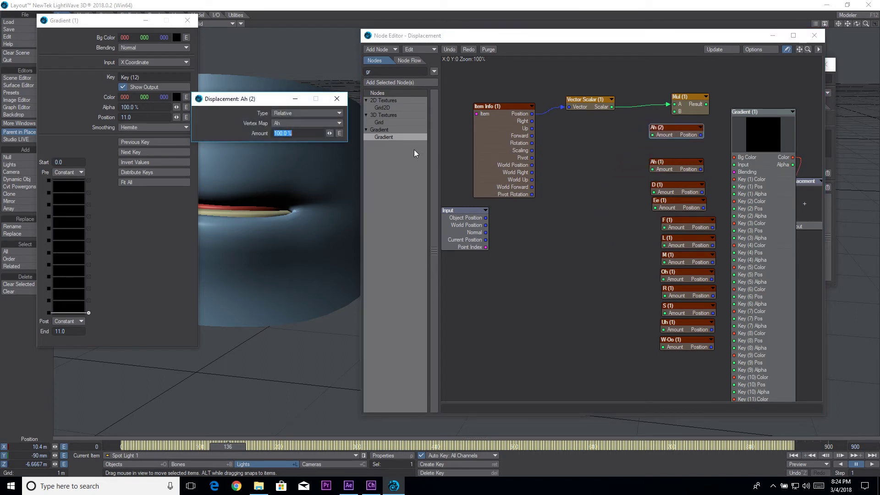
pyautogui.click(324, 124)
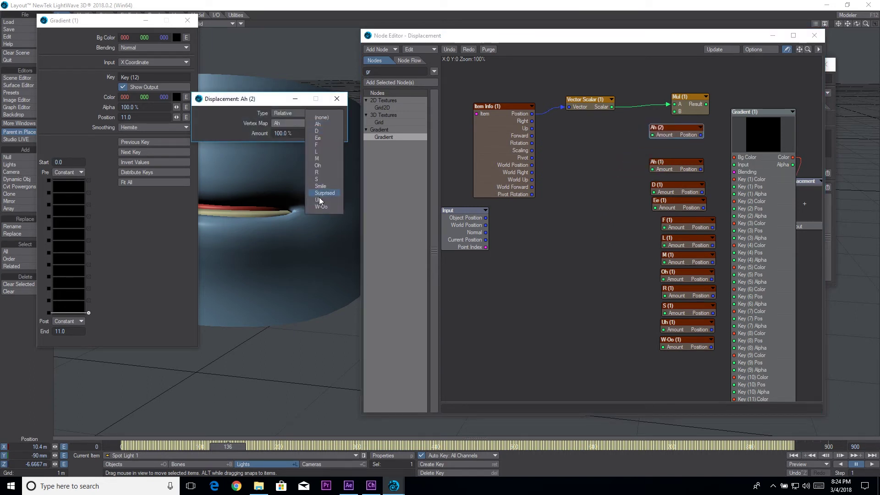
pyautogui.click(321, 117)
pyautogui.click(678, 132)
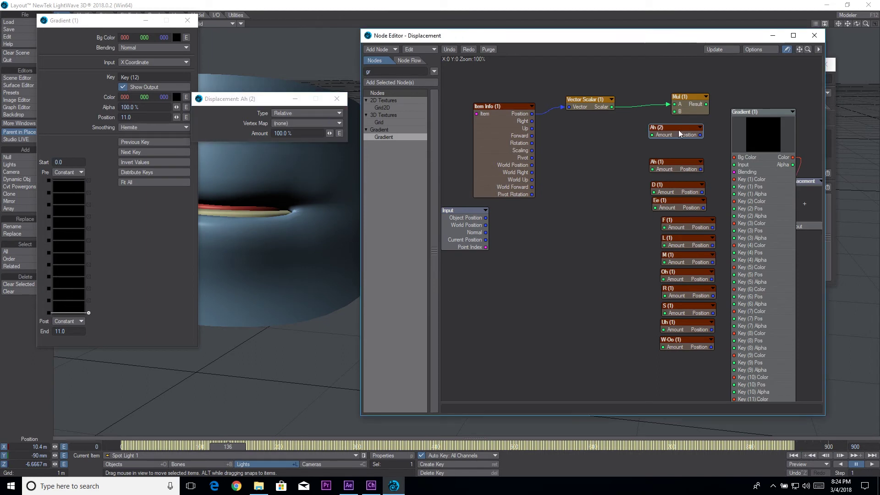
pyautogui.press('r')
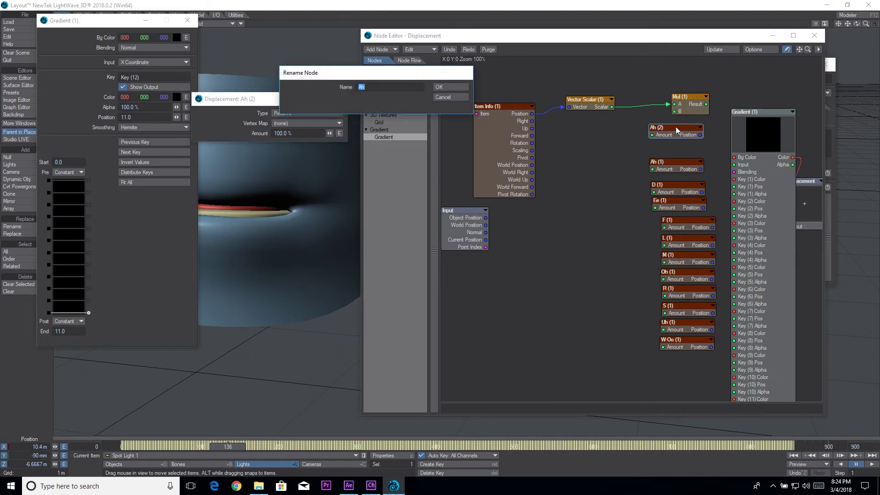
pyautogui.write('Net')
pyautogui.press('Return')
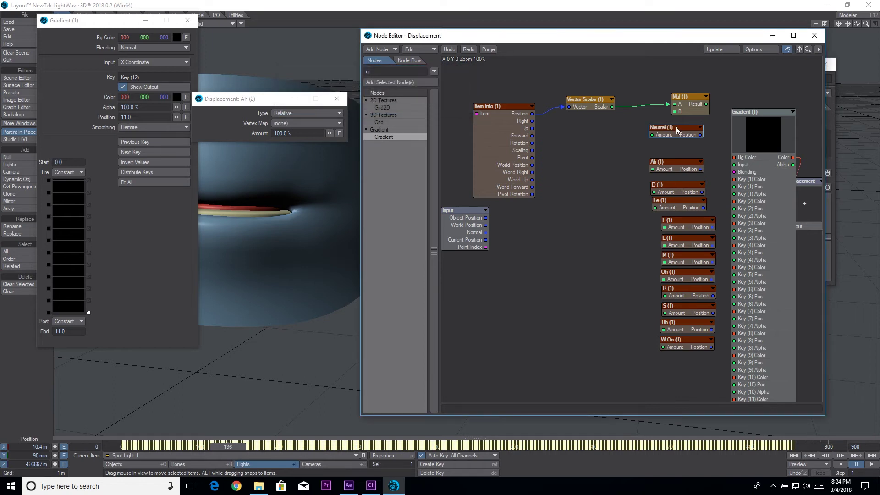
# Step: Wire Neutral, Ah, D, Ee, F, L, M, Oh, R, S and Uh into the Gradient key colors
pyautogui.moveTo(701, 135); pyautogui.dragTo(756, 180)
pyautogui.moveTo(701, 171); pyautogui.dragTo(755, 201)
pyautogui.moveTo(702, 192); pyautogui.dragTo(747, 232)
pyautogui.moveTo(703, 208); pyautogui.dragTo(738, 245)
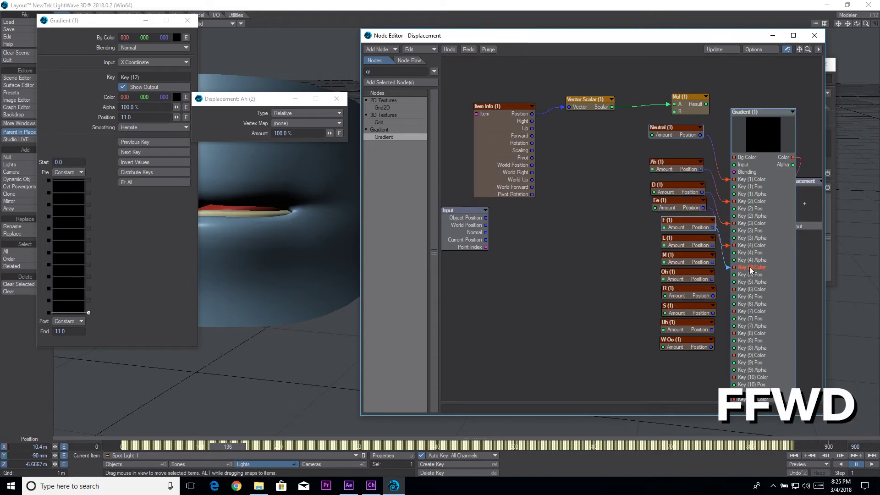
pyautogui.moveTo(669, 220); pyautogui.dragTo(735, 289)
pyautogui.moveTo(712, 263); pyautogui.dragTo(735, 311)
pyautogui.moveTo(713, 279); pyautogui.dragTo(734, 334)
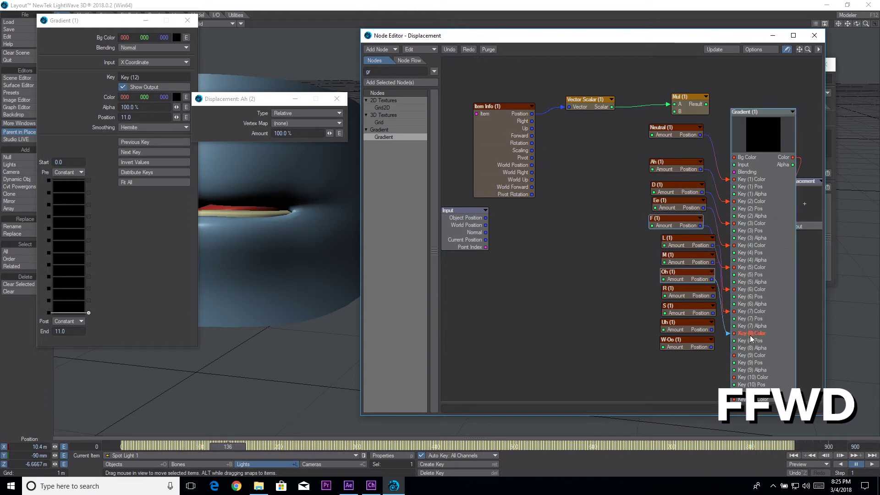
pyautogui.moveTo(713, 296); pyautogui.dragTo(733, 355)
pyautogui.moveTo(713, 314); pyautogui.dragTo(734, 378)
pyautogui.moveTo(712, 330); pyautogui.dragTo(677, 332)
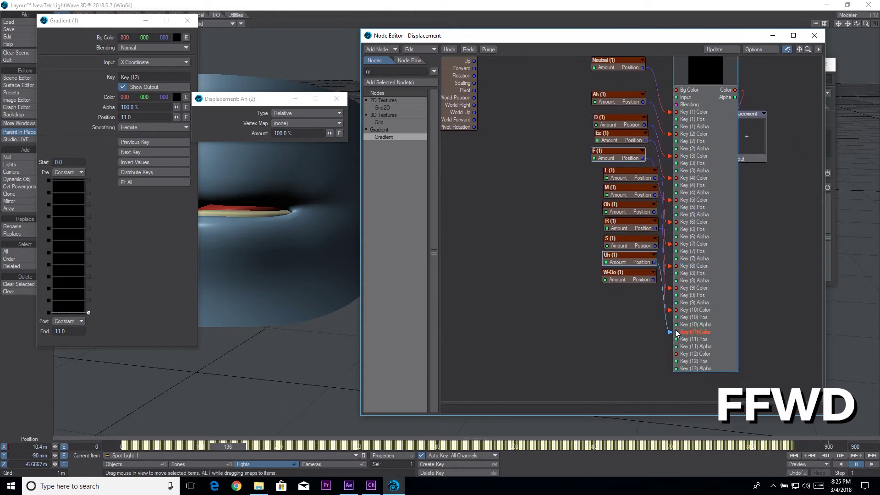
# Step: Assign the W-Oo, Uh, S and R nodes their matching morph vertex maps
pyautogui.click(626, 278)
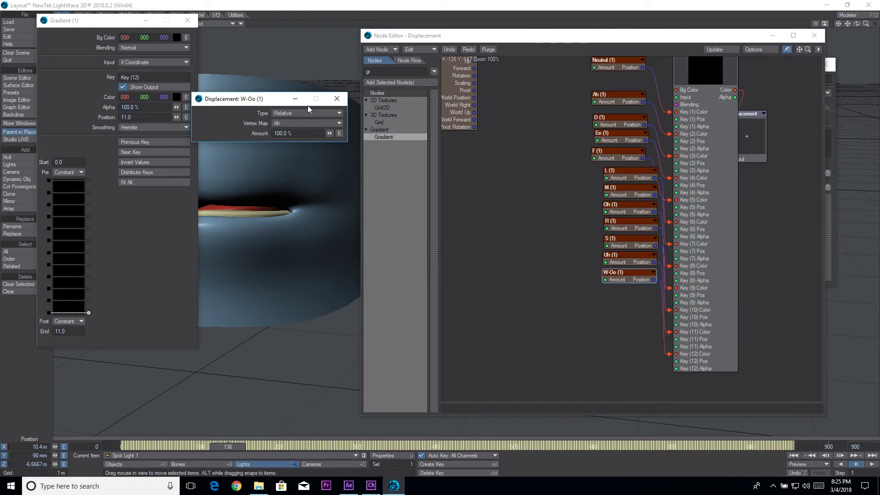
pyautogui.click(304, 124)
pyautogui.click(305, 206)
pyautogui.click(618, 259)
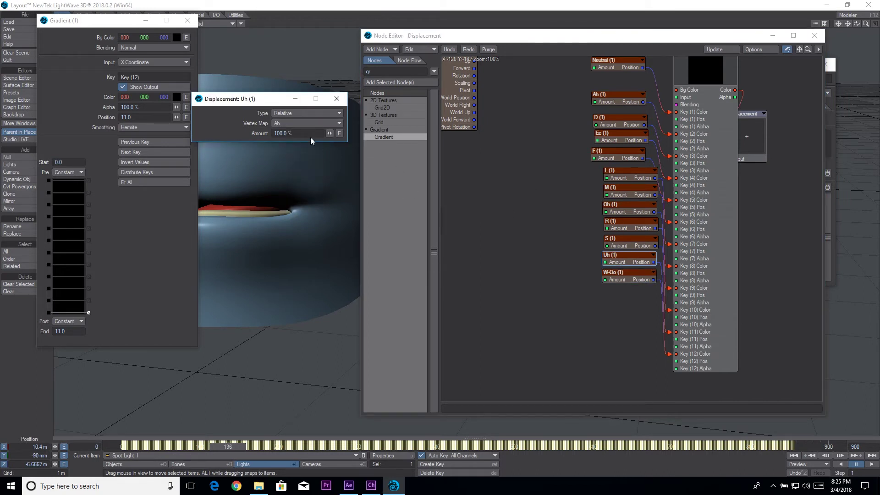
pyautogui.click(309, 124)
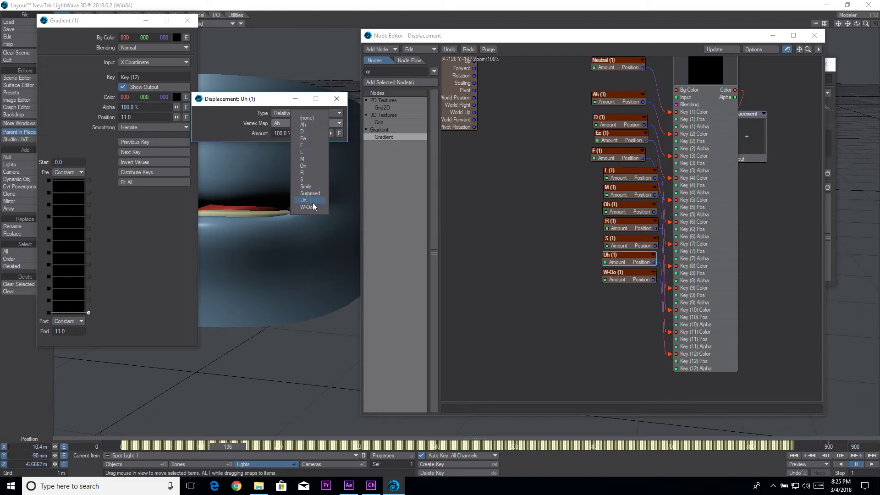
pyautogui.click(312, 202)
pyautogui.click(617, 239)
pyautogui.click(309, 124)
pyautogui.click(302, 180)
pyautogui.click(617, 220)
pyautogui.click(309, 123)
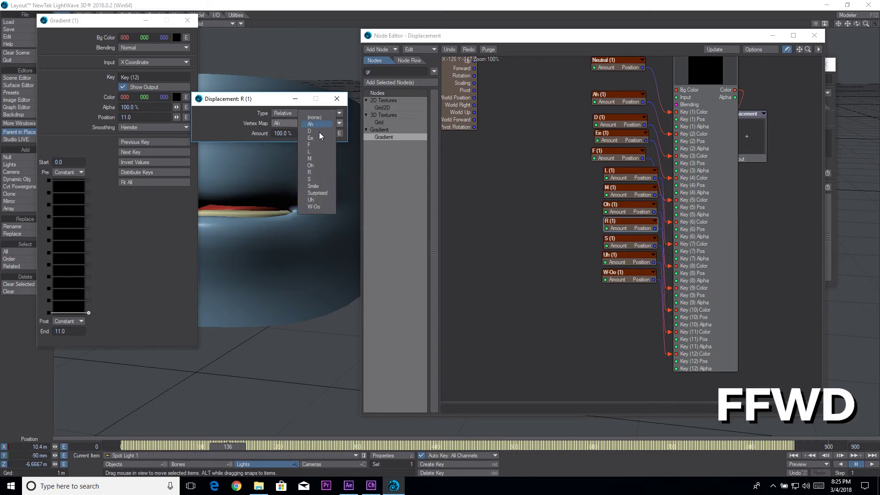
pyautogui.click(310, 183)
# Step: Assign the Oh, M, L, F and Ee nodes their matching morph vertex maps
pyautogui.click(617, 205)
pyautogui.click(310, 123)
pyautogui.click(310, 173)
pyautogui.click(617, 187)
pyautogui.click(310, 124)
pyautogui.click(309, 166)
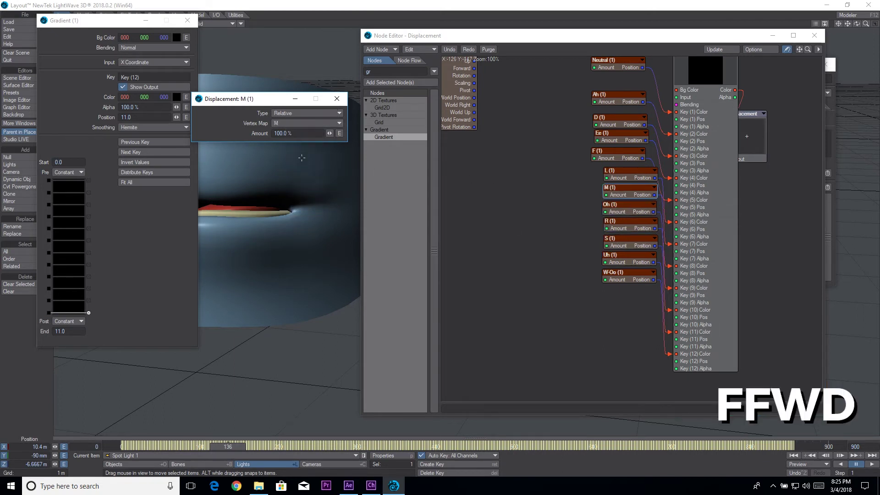
pyautogui.click(617, 171)
pyautogui.click(617, 151)
pyautogui.click(309, 123)
pyautogui.click(309, 150)
pyautogui.click(608, 134)
pyautogui.click(309, 123)
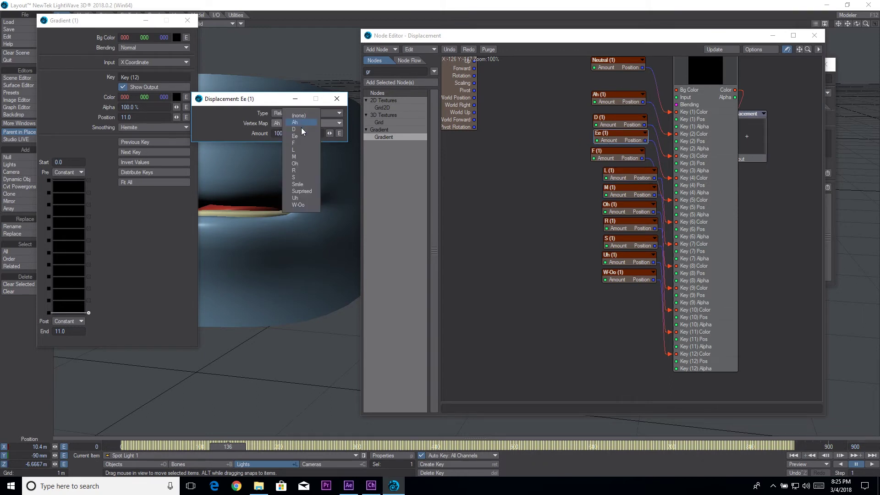
pyautogui.click(300, 135)
# Step: Close the D node settings, align the L to W-Oo nodes under F, and shift the Gradient node
pyautogui.click(622, 124)
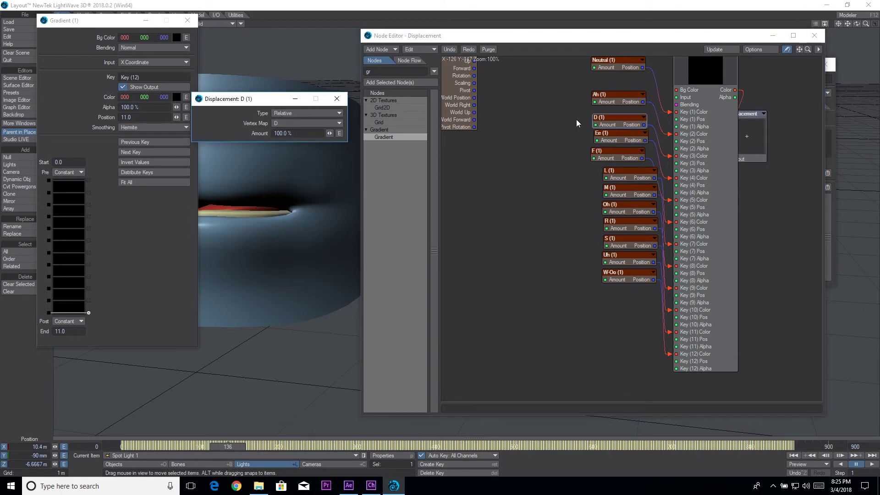
pyautogui.click(345, 97)
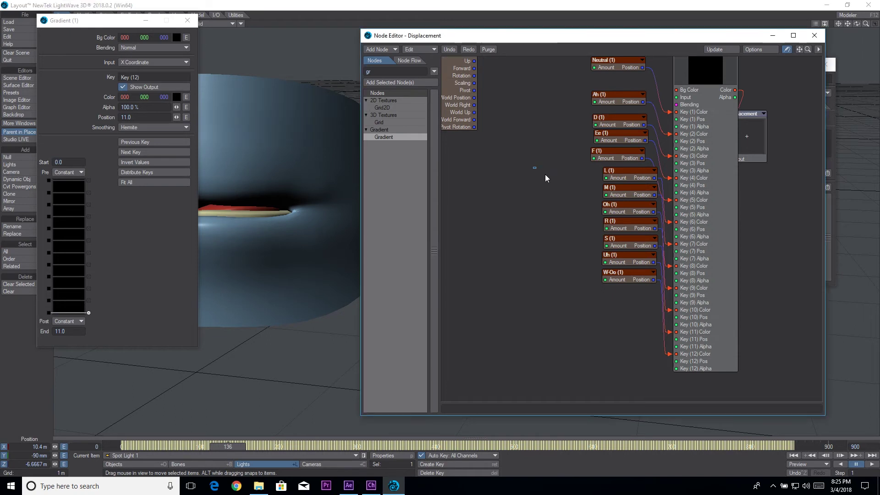
pyautogui.moveTo(532, 166); pyautogui.dragTo(621, 256)
pyautogui.moveTo(626, 187)
pyautogui.mouseDown()
pyautogui.moveTo(615, 173)
pyautogui.moveTo(615, 190)
pyautogui.mouseUp()
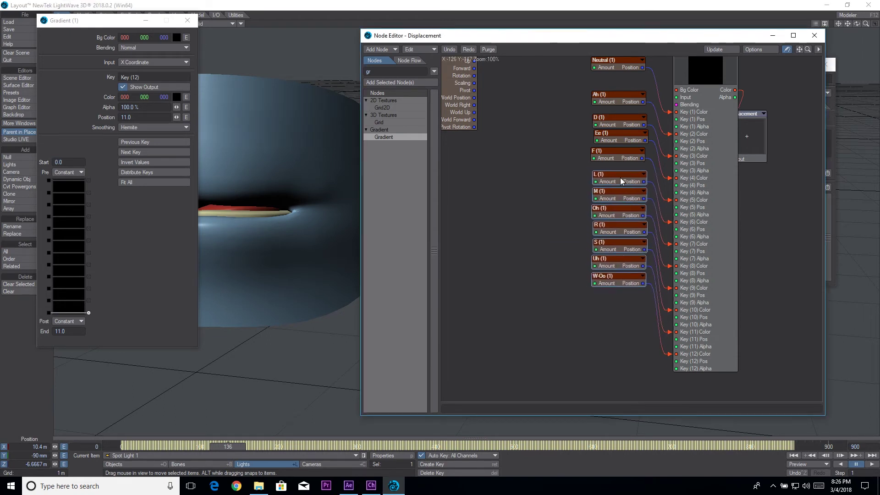
pyautogui.moveTo(724, 107)
pyautogui.mouseDown()
pyautogui.moveTo(713, 125)
pyautogui.moveTo(717, 99)
pyautogui.mouseUp()
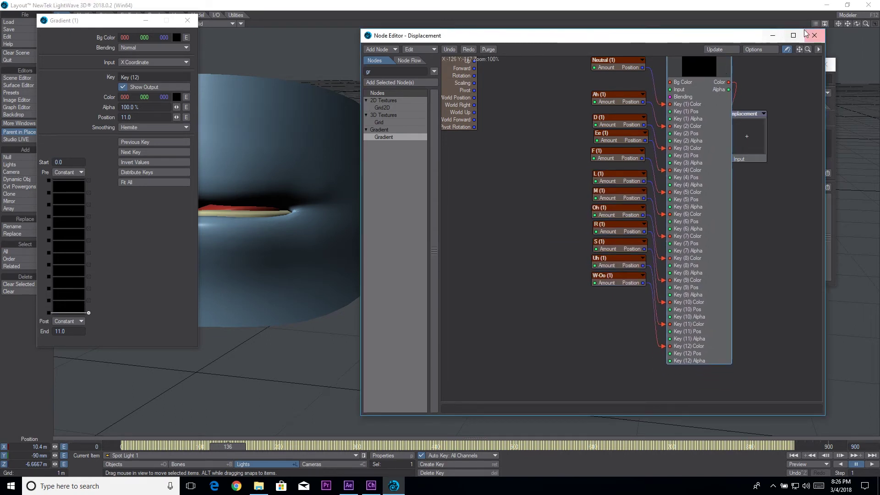
# Step: Play the mouth animation and move the Displacement node to reveal Vector Scalar and Mul
pyautogui.click(872, 464)
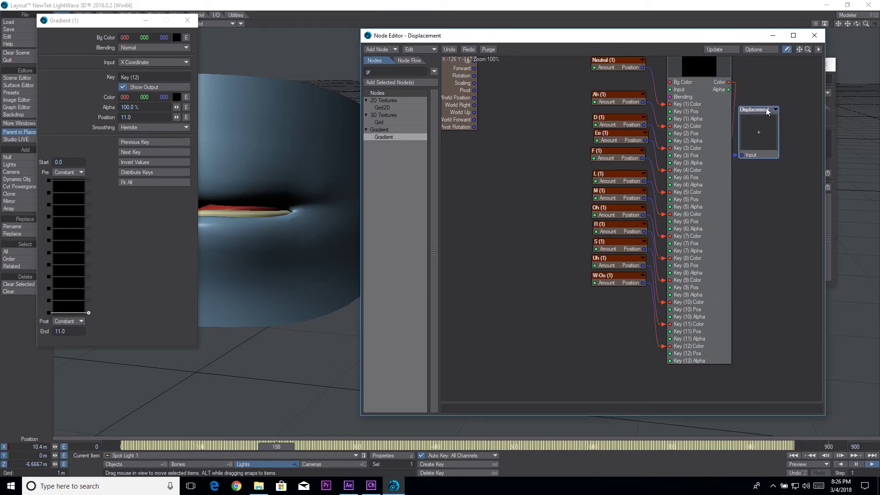
pyautogui.moveTo(749, 114); pyautogui.dragTo(768, 104)
pyautogui.moveTo(801, 50); pyautogui.dragTo(804, 133)
pyautogui.moveTo(651, 122)
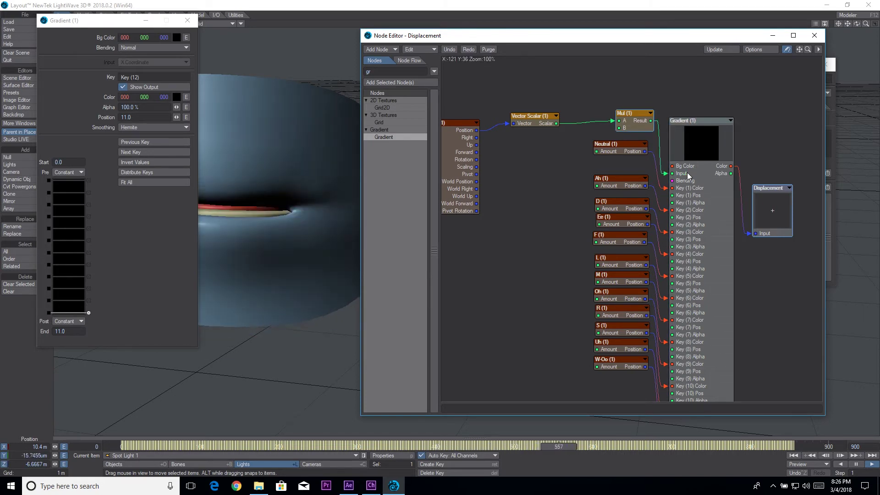
# Step: Close the Gradient settings window and rewind the animation to frame 0
pyautogui.click(187, 21)
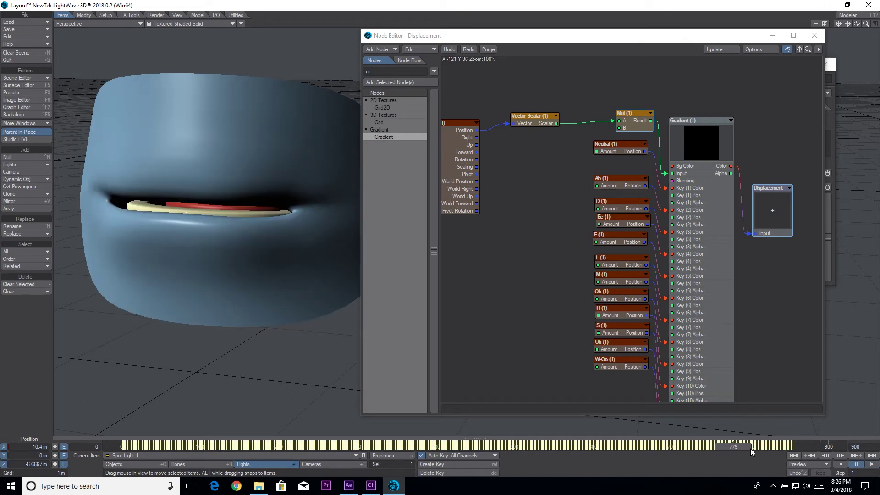
pyautogui.moveTo(750, 448); pyautogui.dragTo(121, 447)
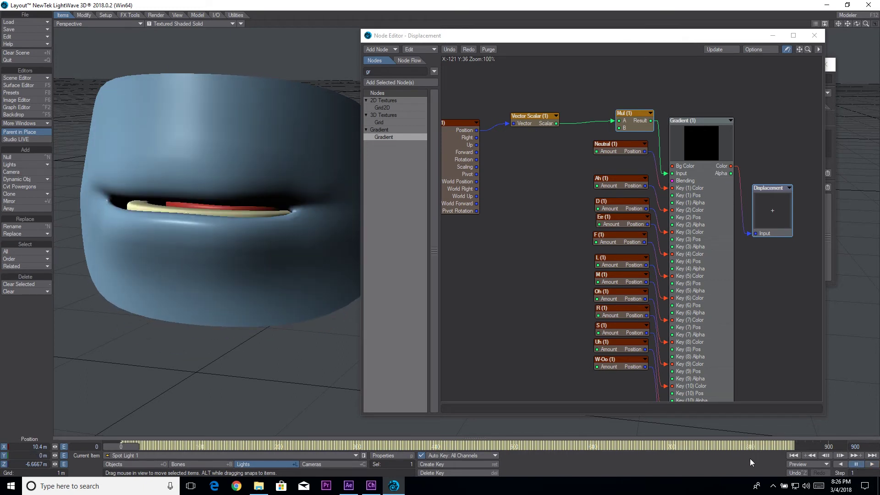
pyautogui.click(372, 486)
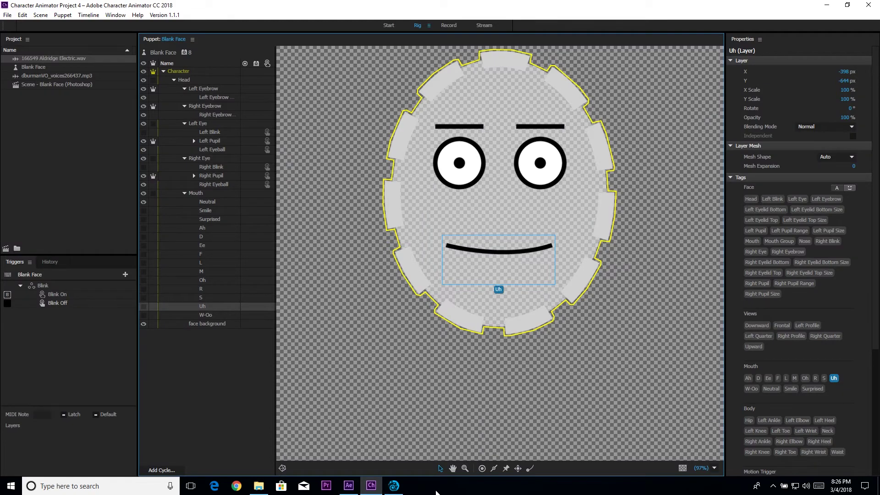
# Step: In the Record workspace, delete the old lip-sync take
pyautogui.click(449, 26)
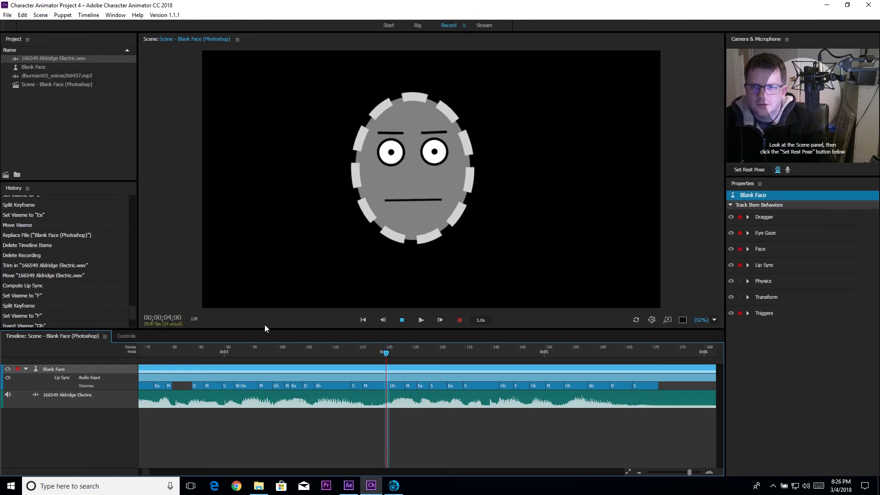
pyautogui.moveTo(414, 387); pyautogui.dragTo(648, 375)
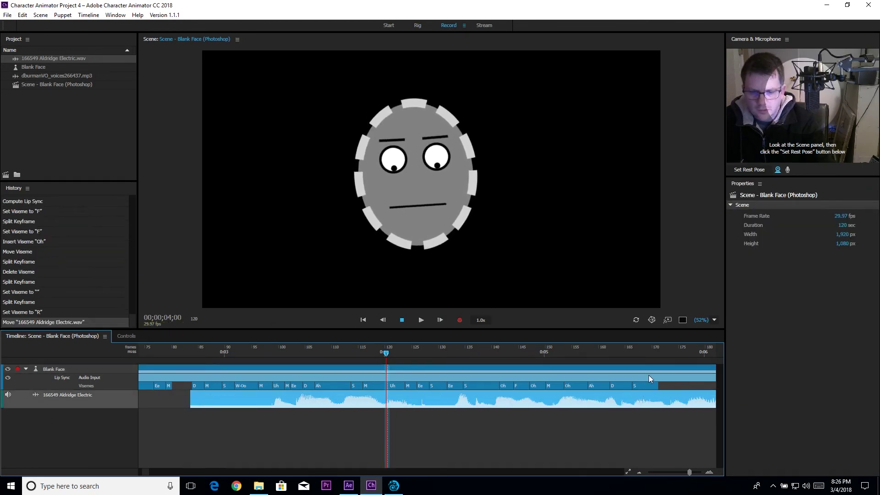
pyautogui.press('-')
pyautogui.press('-')
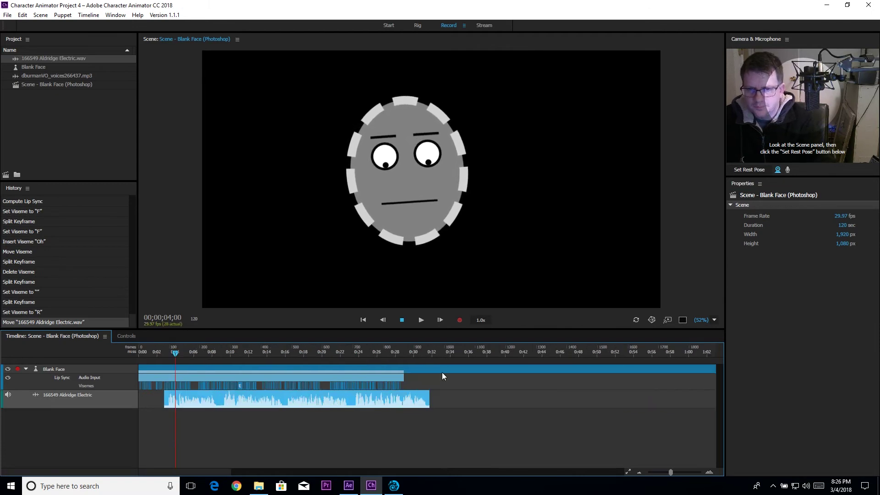
pyautogui.click(356, 379)
pyautogui.press('Delete')
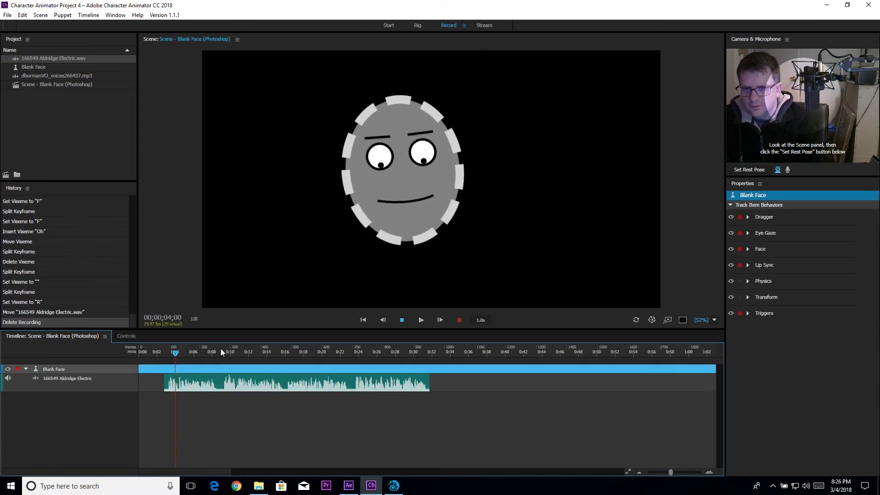
# Step: Trim the audio clip and move it to start at 0:00
pyautogui.moveTo(238, 383); pyautogui.dragTo(499, 376)
pyautogui.moveTo(425, 383); pyautogui.dragTo(351, 382)
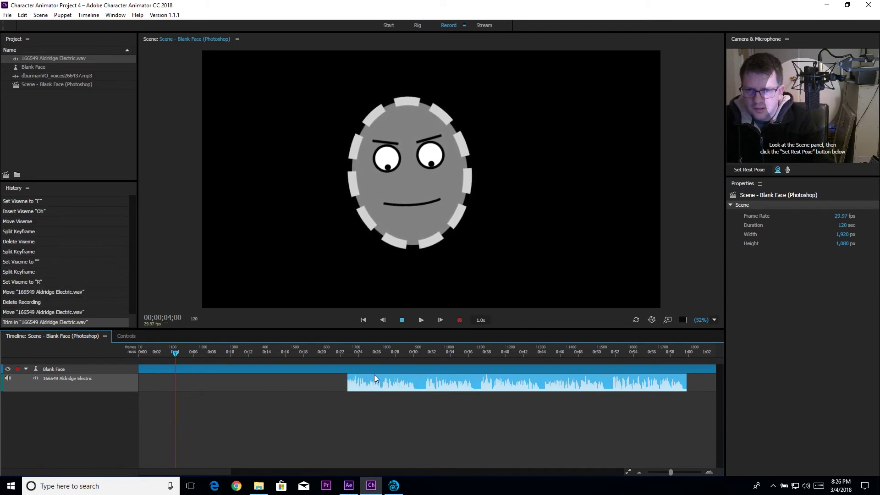
pyautogui.moveTo(374, 375); pyautogui.dragTo(109, 410)
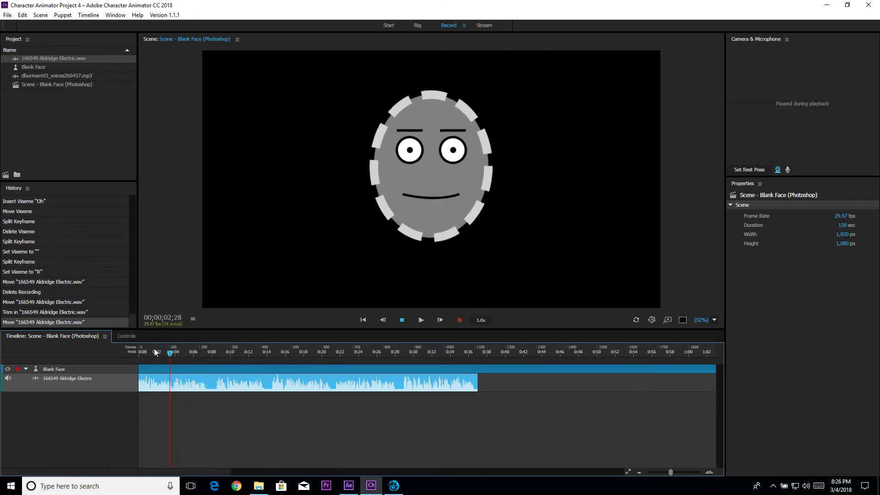
pyautogui.press('Home')
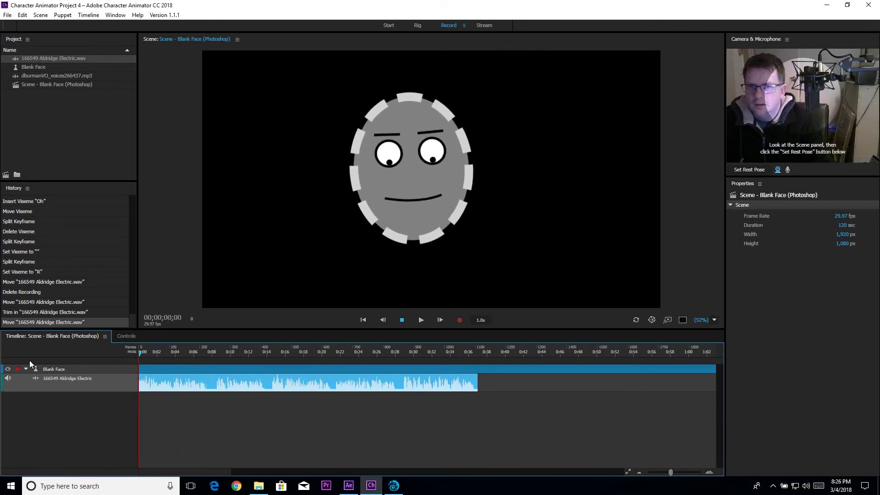
# Step: Compute lip sync from scene audio for the Blank Face puppet
pyautogui.click(68, 369)
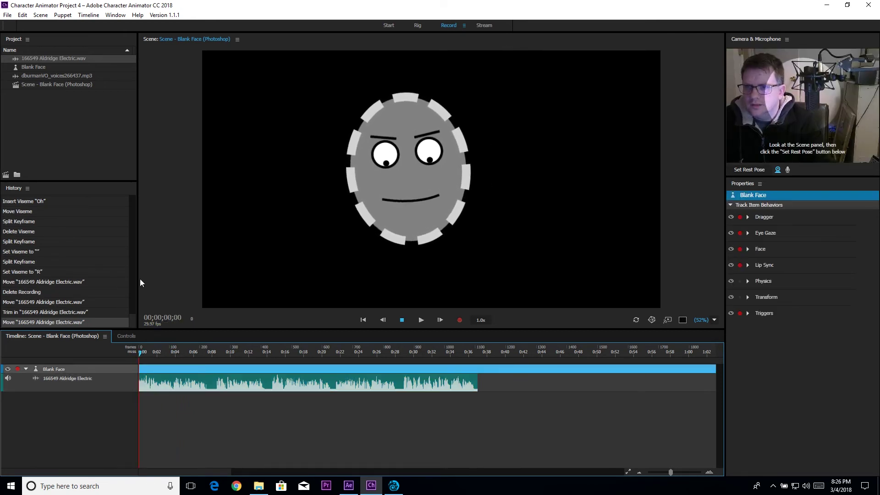
pyautogui.click(80, 15)
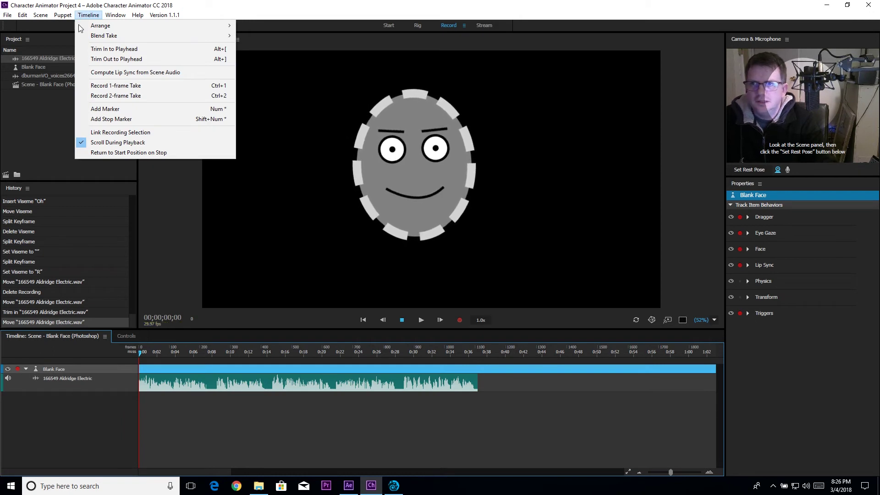
pyautogui.click(111, 72)
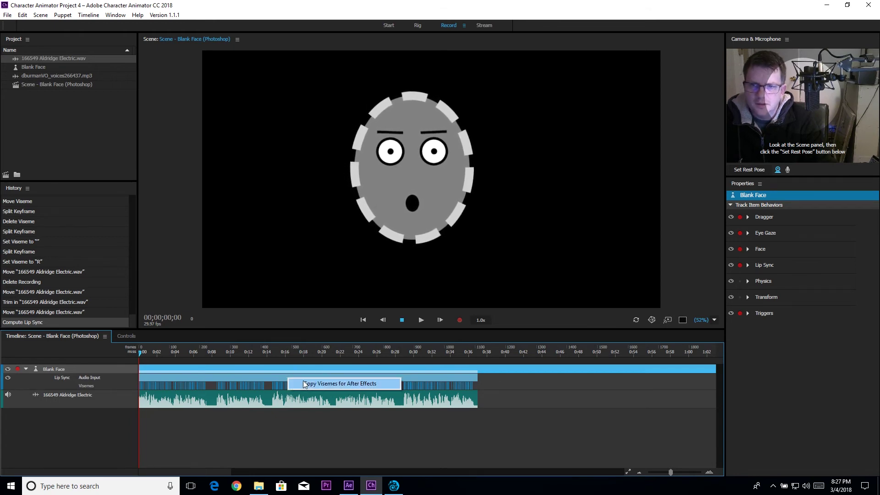
# Step: Clear all Y Position keyframes and move the current time to the start
pyautogui.click(352, 483)
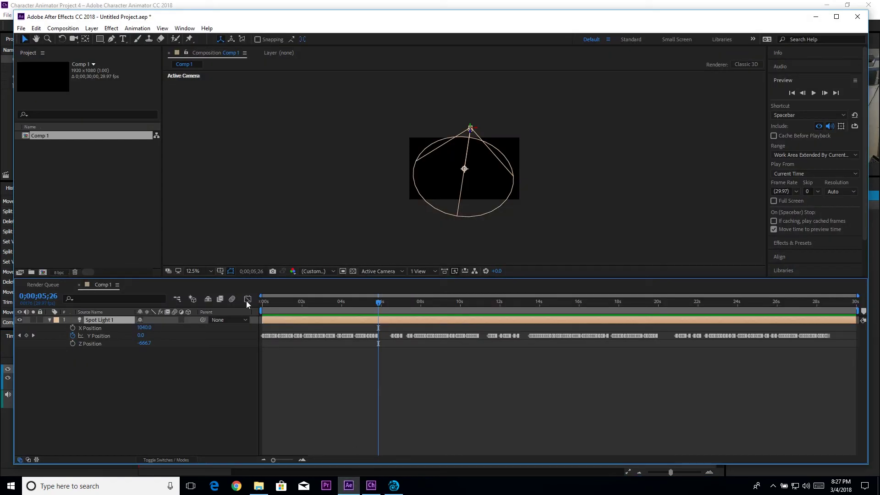
pyautogui.click(92, 337)
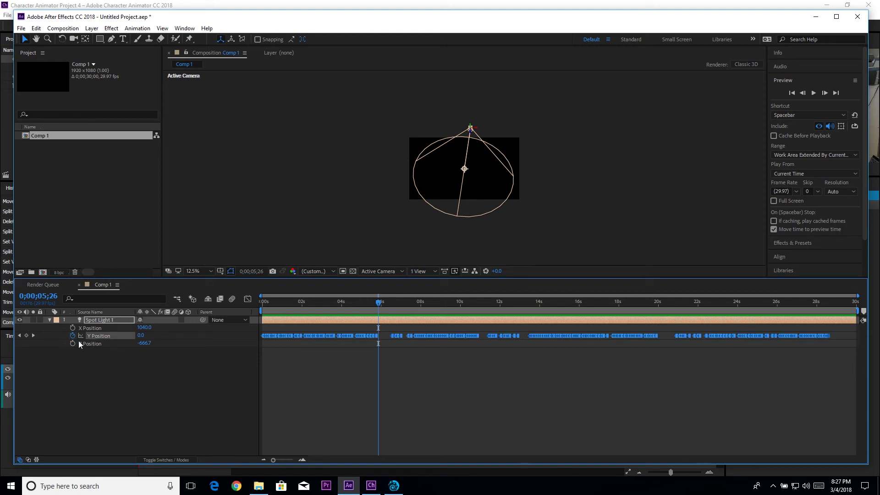
pyautogui.click(72, 335)
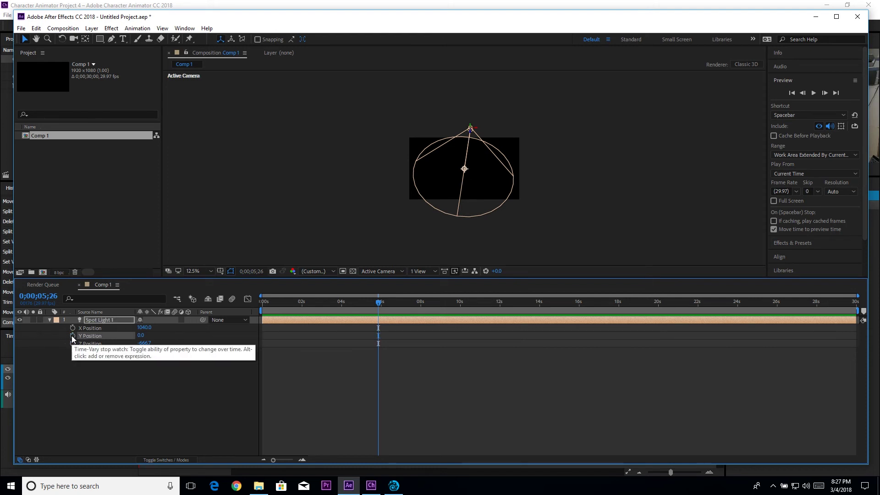
pyautogui.moveTo(283, 303); pyautogui.dragTo(208, 312)
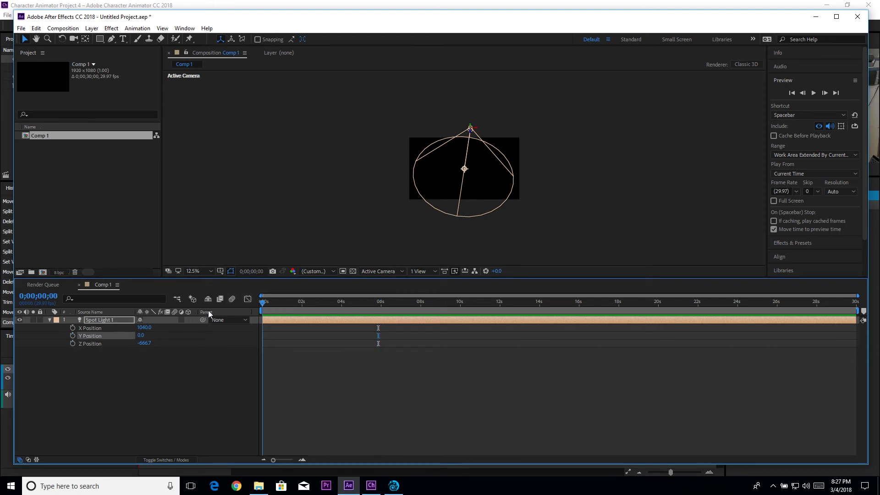
pyautogui.rightClick(114, 337)
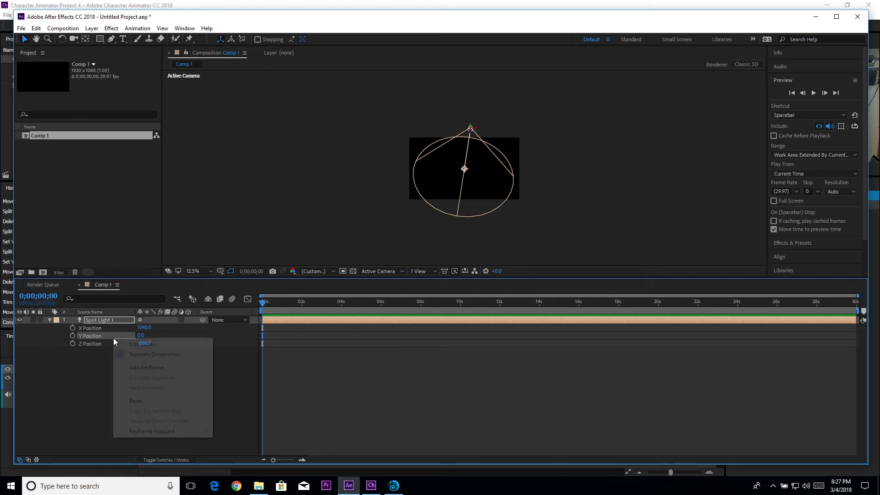
pyautogui.click(92, 337)
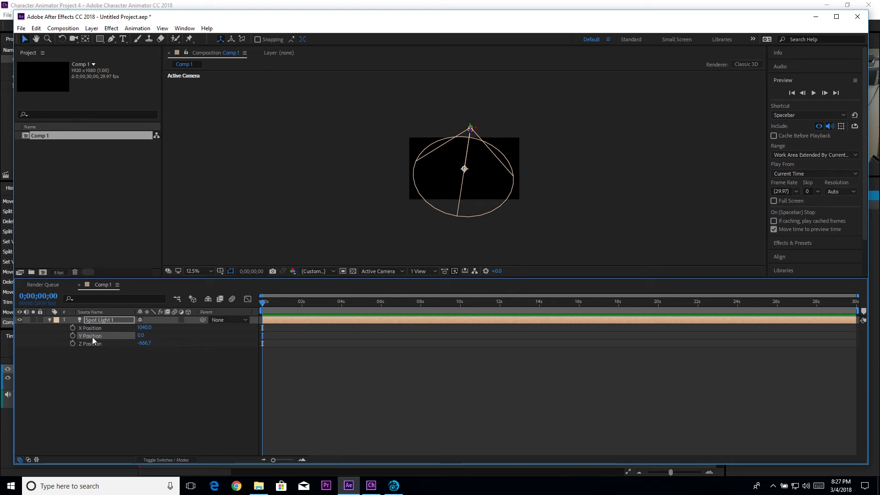
# Step: Paste the visemes as Y Position keyframes and make them hold keyframes
pyautogui.hotkey('ctrl', 'v')
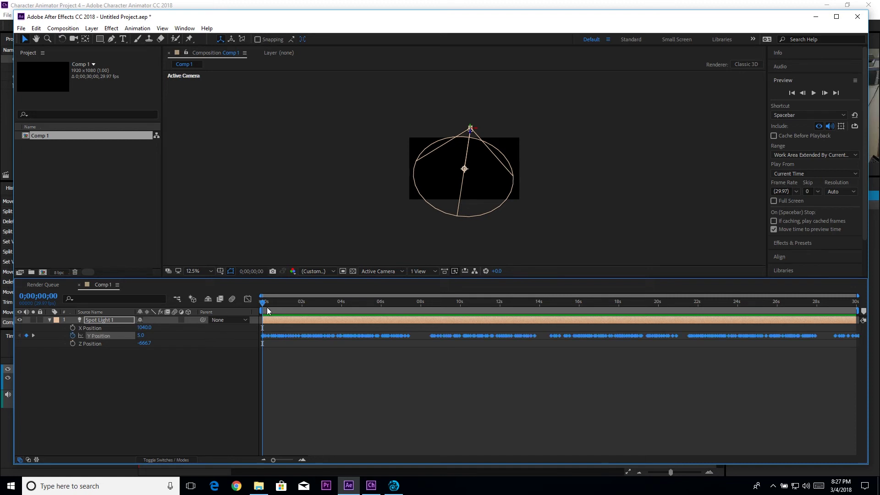
pyautogui.rightClick(264, 341)
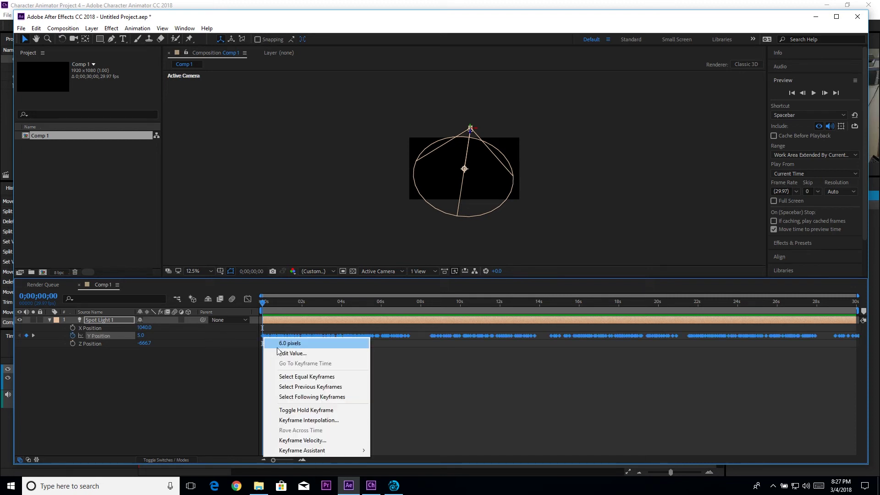
pyautogui.click(275, 410)
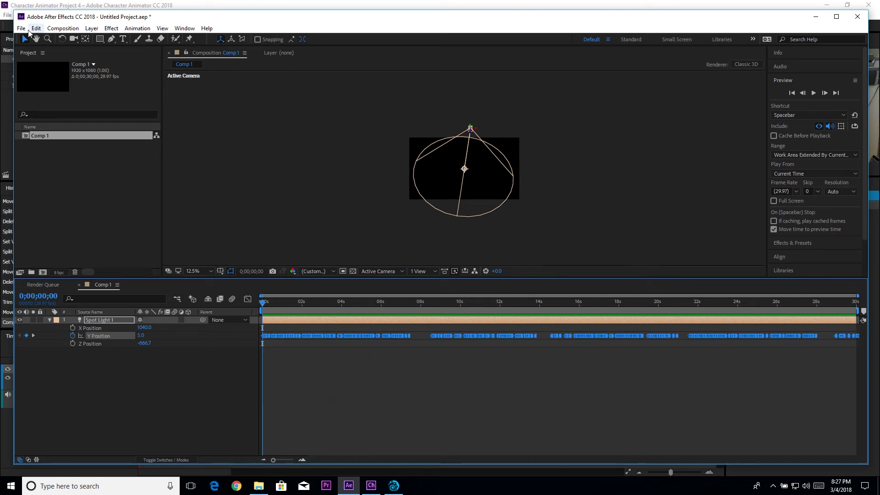
# Step: Send the selected spotlight layer to LightWave 3D
pyautogui.click(23, 28)
pyautogui.moveTo(77, 179)
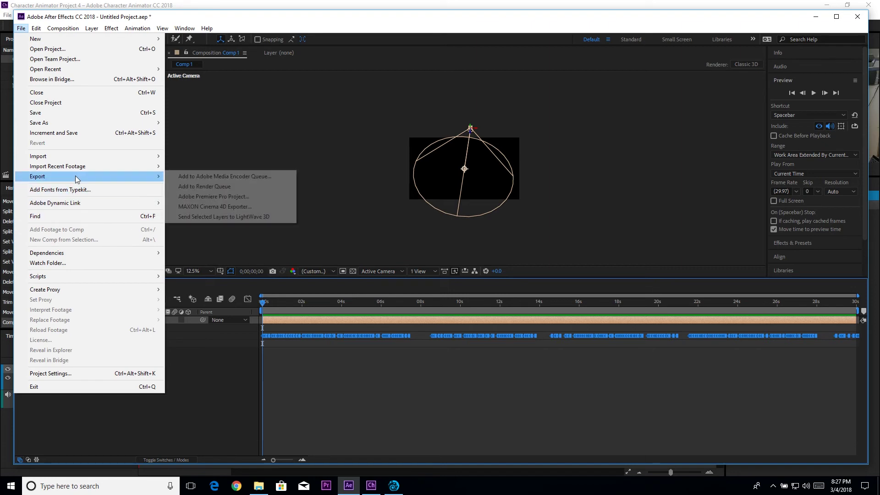
pyautogui.click(247, 218)
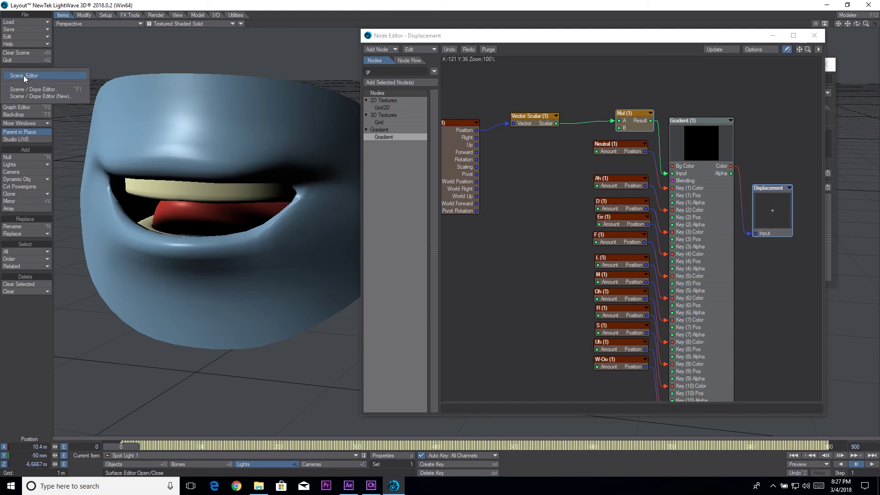
# Step: Open the Scene Editor and choose Audio > Load Audio
pyautogui.click(25, 78)
pyautogui.click(36, 73)
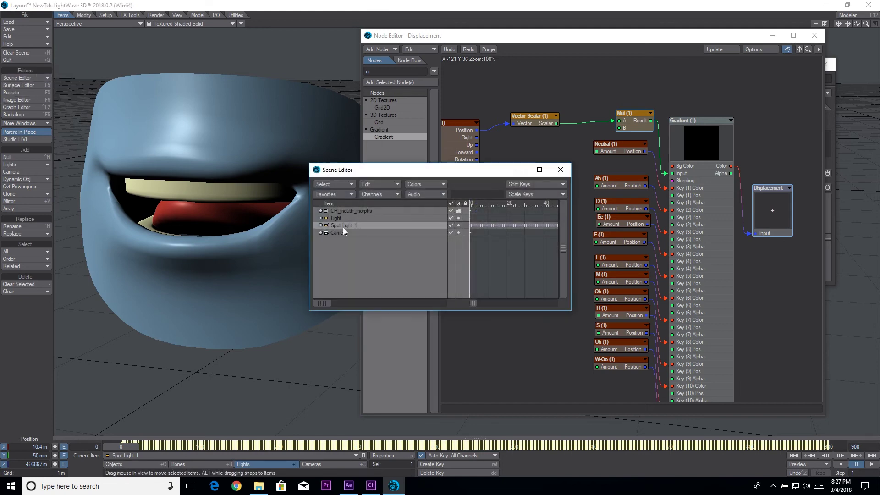
pyautogui.click(443, 194)
pyautogui.click(443, 199)
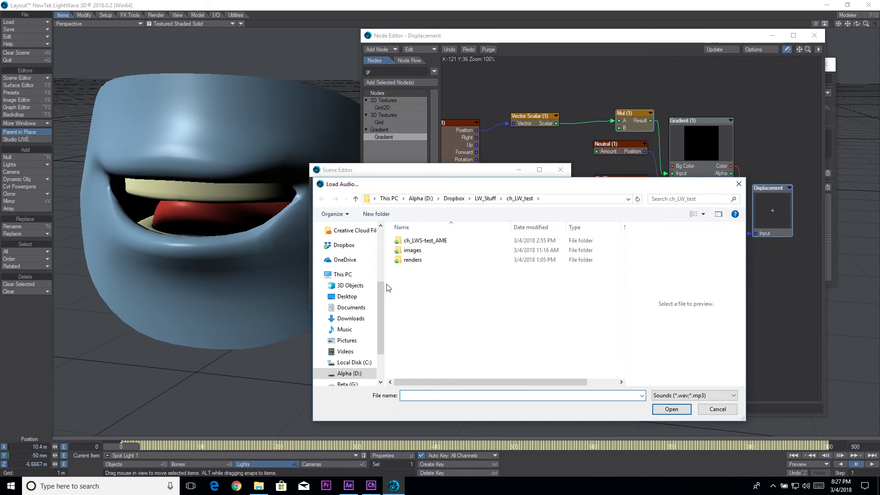
pyautogui.scroll(-4, 382, 295)
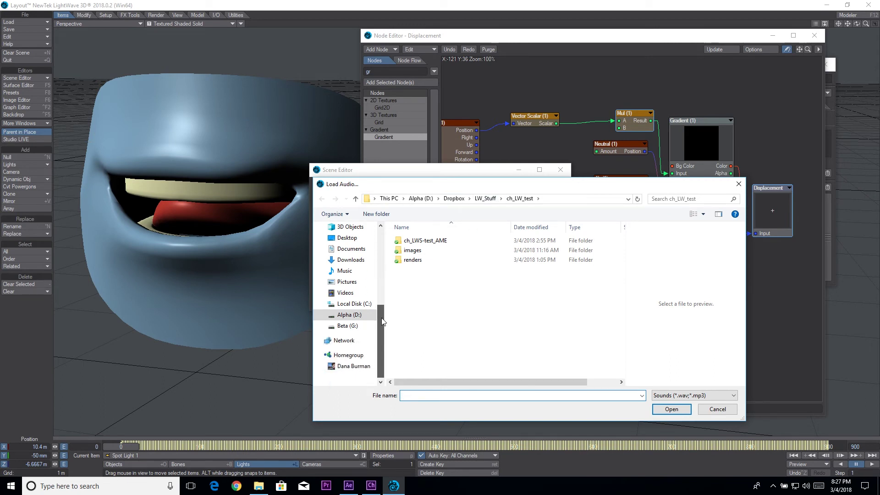
pyautogui.scroll(6, 360, 266)
pyautogui.scroll(-1, 360, 266)
# Step: Load 166549 Aldridge Electric.wav from Dropbox's auditions folder and play the lip-synced mouth
pyautogui.click(340, 255)
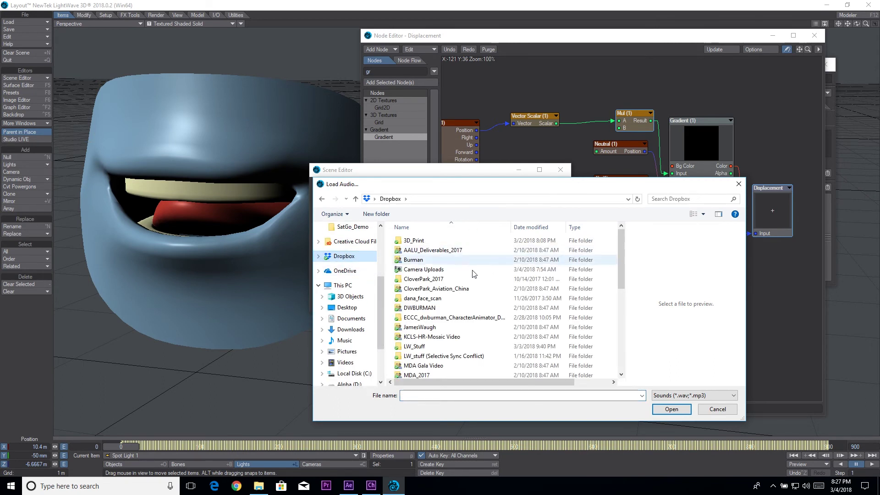
pyautogui.scroll(-2, 472, 275)
pyautogui.scroll(2, 454, 310)
pyautogui.scroll(-5, 452, 309)
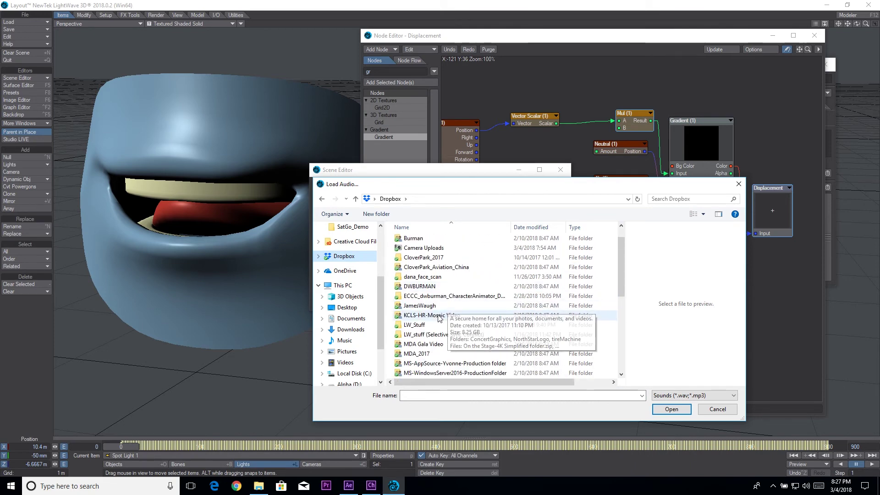
pyautogui.scroll(-1, 408, 293)
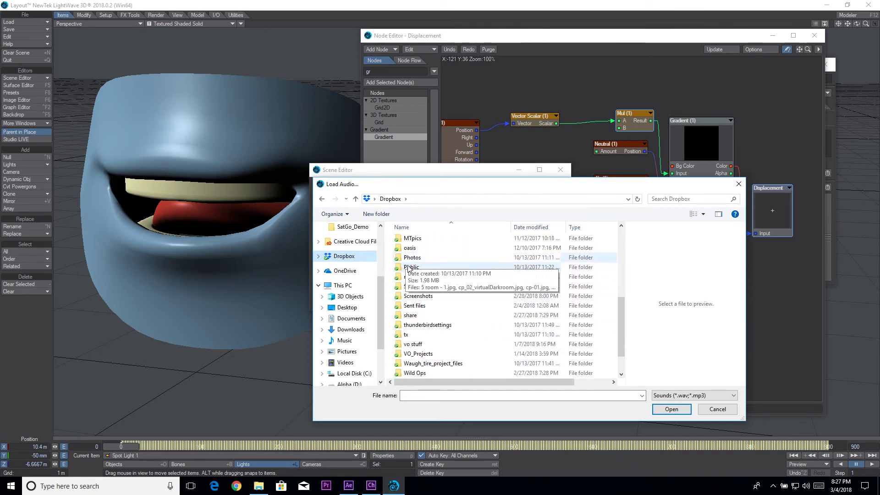
pyautogui.doubleClick(411, 351)
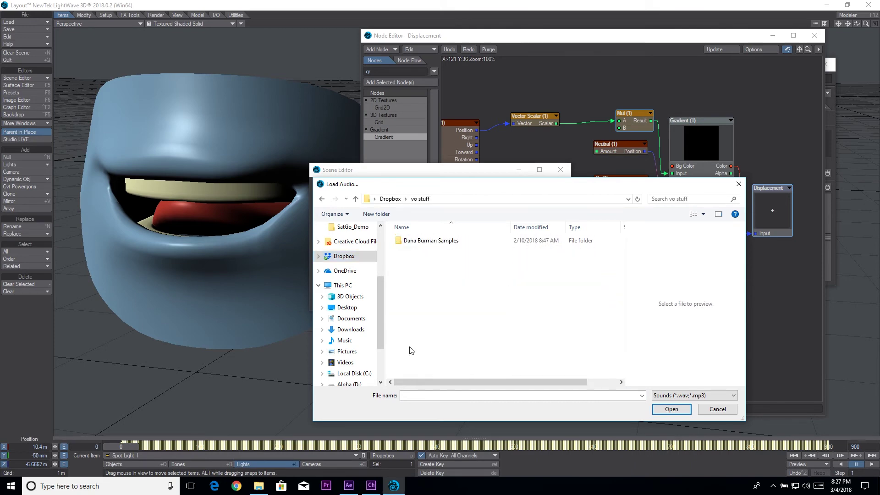
pyautogui.doubleClick(422, 239)
pyautogui.doubleClick(424, 241)
pyautogui.click(427, 241)
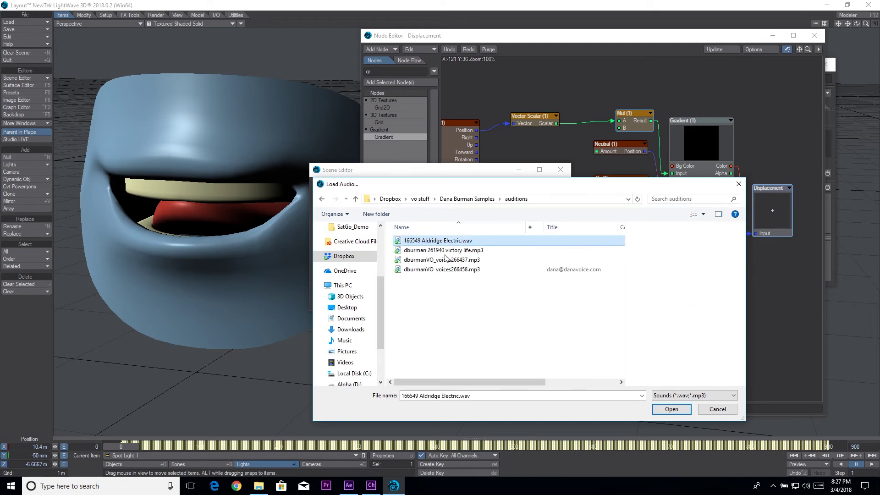
pyautogui.click(677, 413)
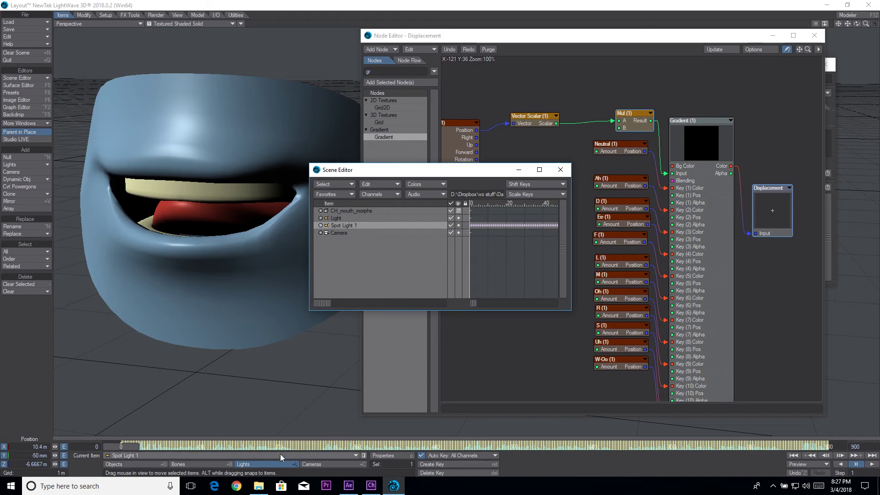
pyautogui.click(873, 464)
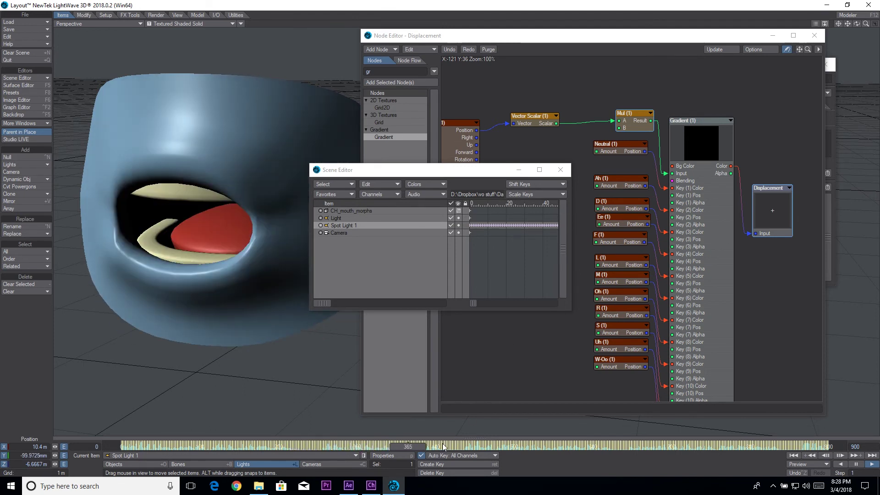
pyautogui.press('y')
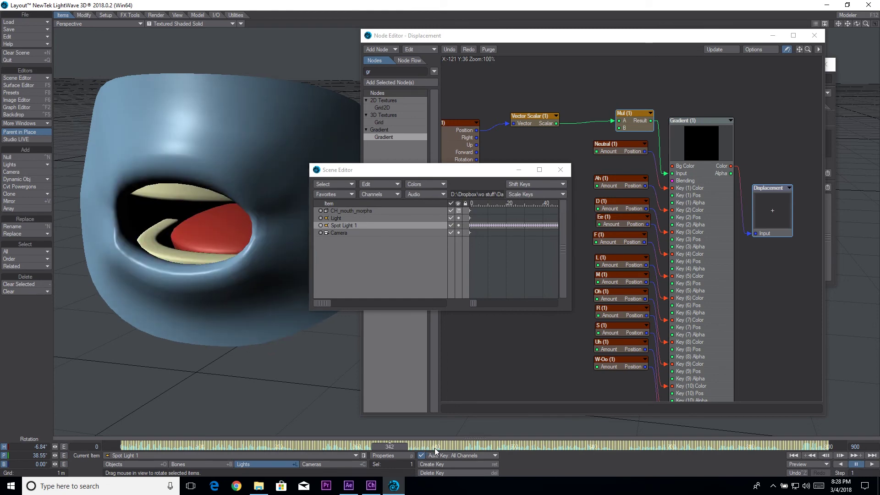
# Step: Return to Character Animator, zoom the timeline in, and select the take 5 Audio Input take
pyautogui.click(371, 488)
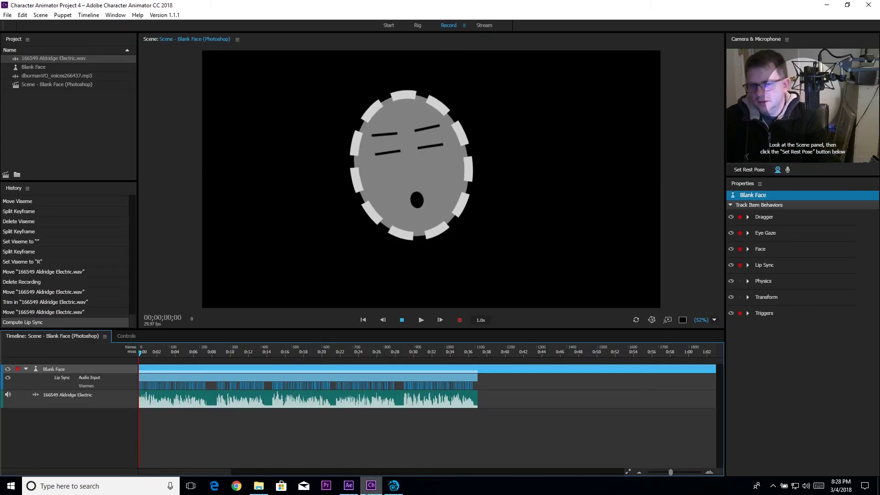
pyautogui.keyDown('alt'); pyautogui.scroll(3, 230, 392); pyautogui.keyUp('alt')
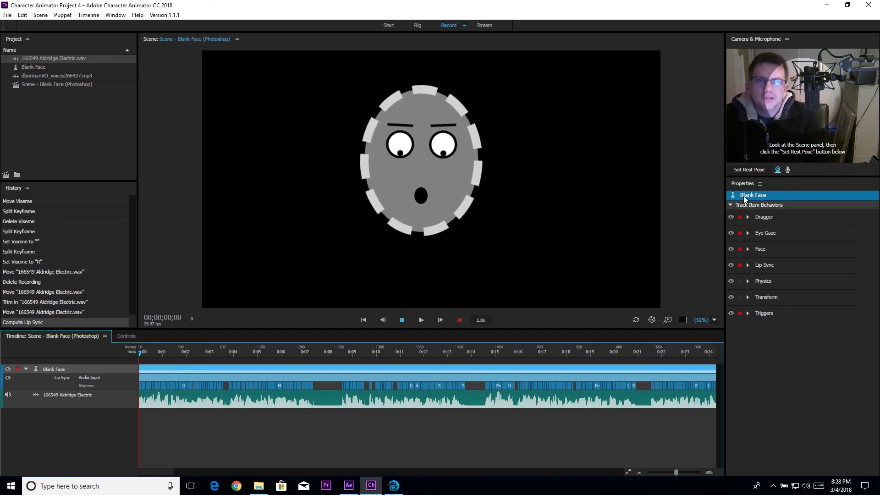
pyautogui.click(264, 380)
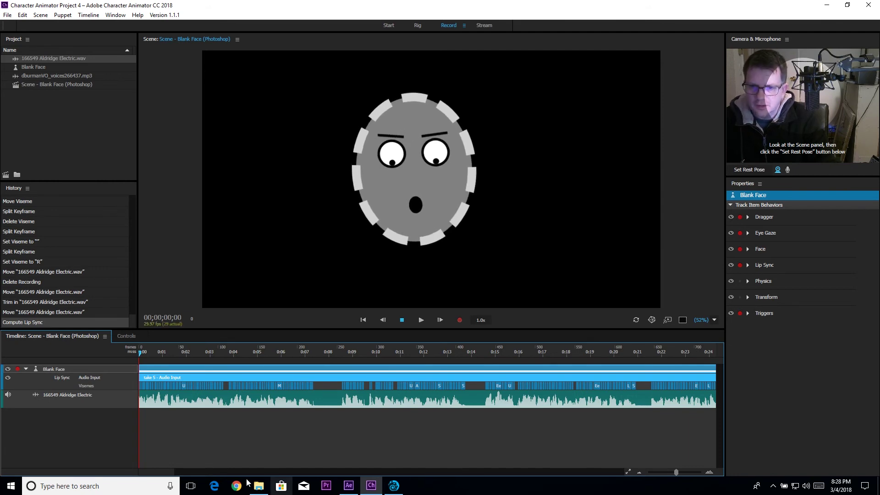
# Step: Launch Notepad from the Start search
pyautogui.click(11, 487)
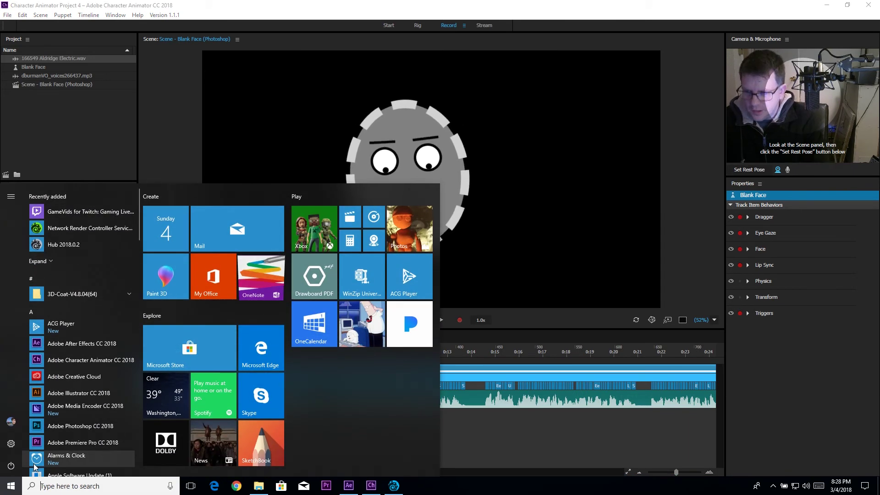
pyautogui.write('note')
pyautogui.press('Return')
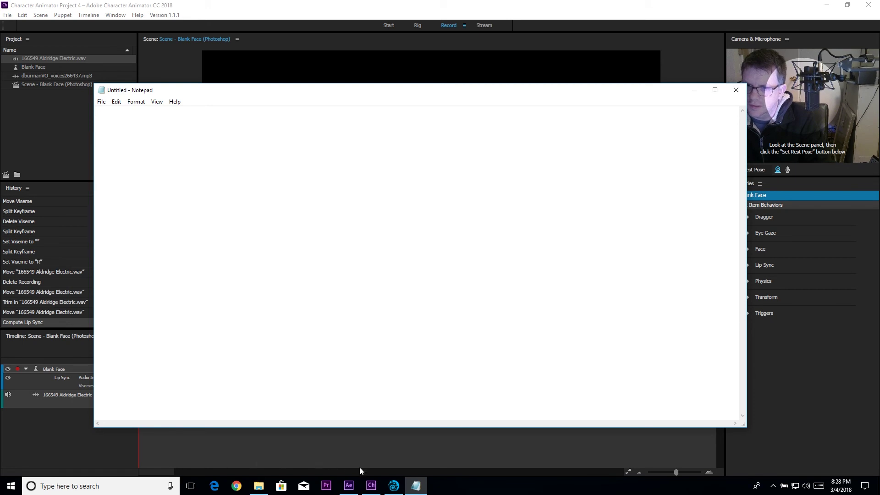
# Step: Bring up the Notepad keyframe data and scroll through the Time Remap viseme values
pyautogui.click(371, 487)
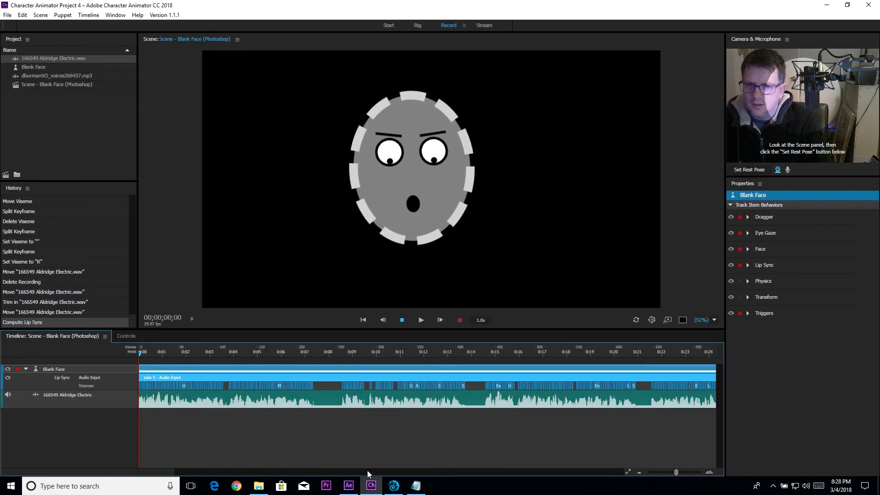
pyautogui.click(416, 486)
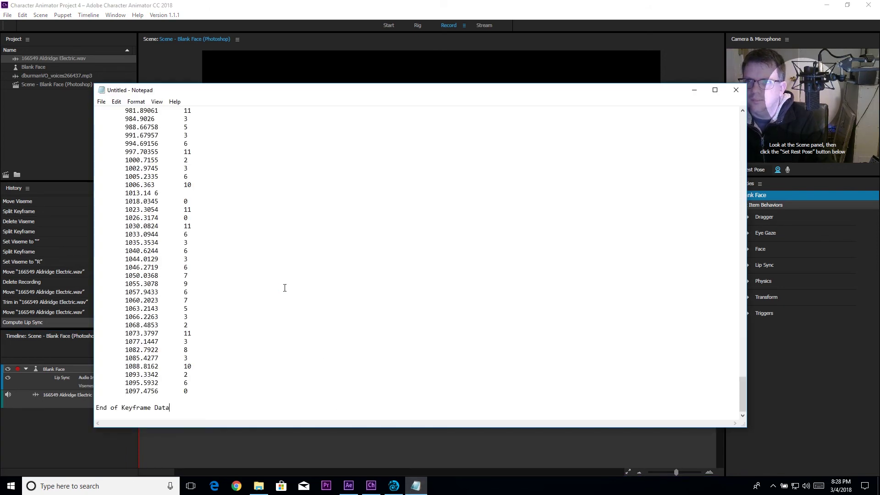
pyautogui.scroll(20, 291, 284)
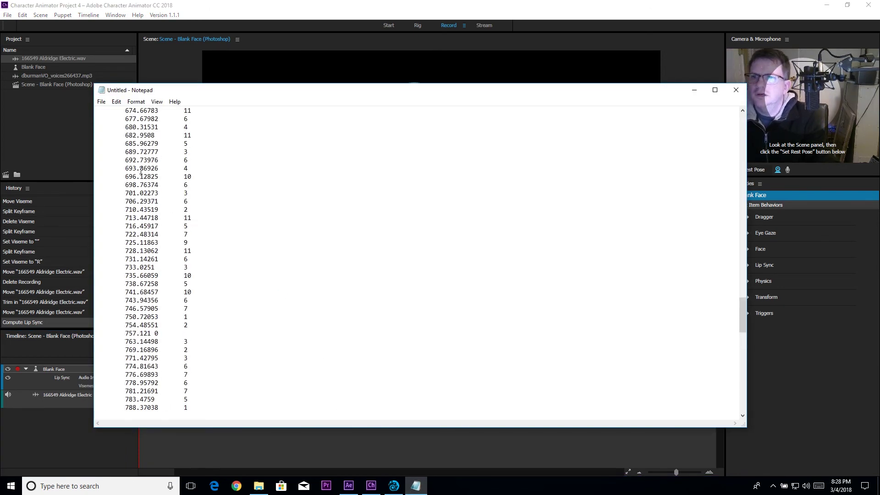
pyautogui.scroll(20, 141, 170)
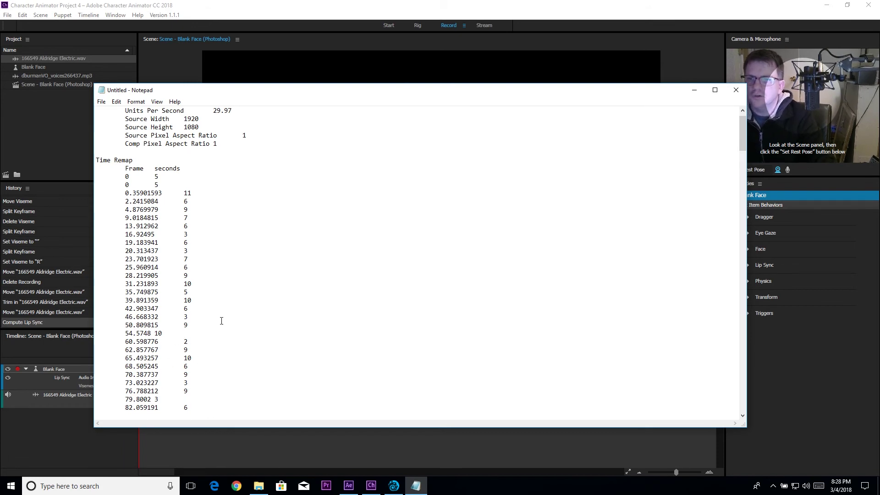
pyautogui.scroll(-20, 222, 321)
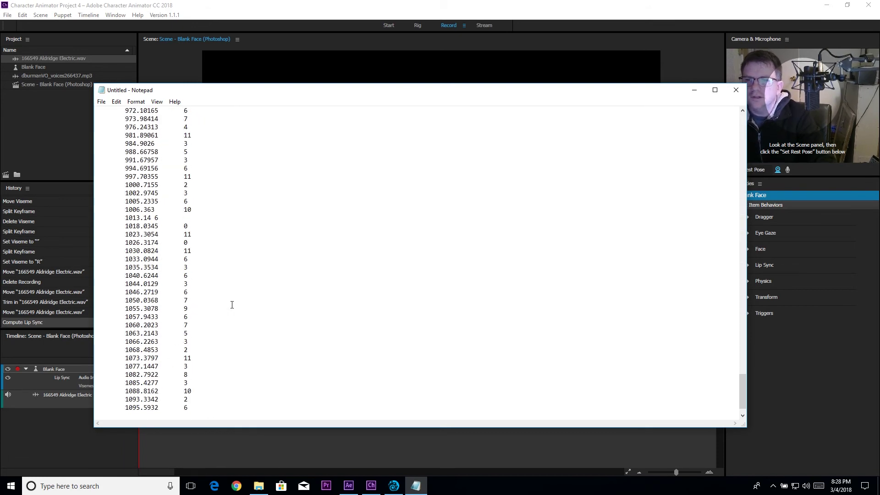
pyautogui.scroll(14, 415, 254)
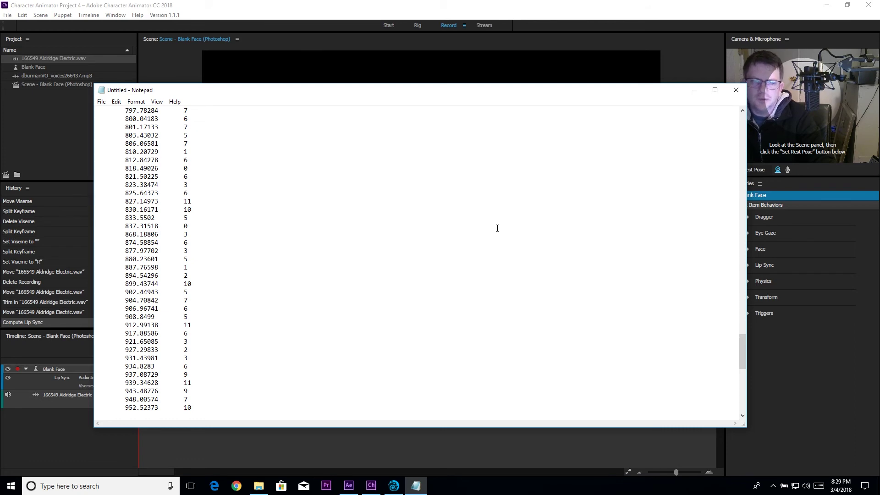
pyautogui.scroll(20, 497, 228)
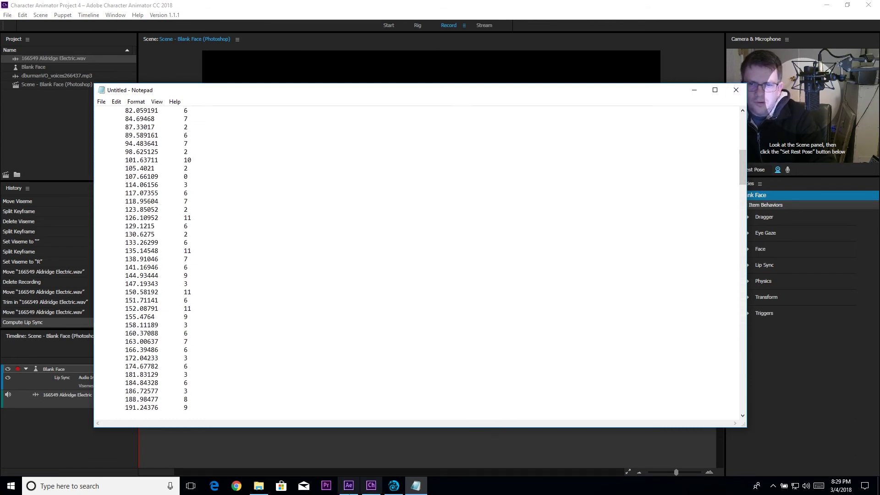
# Step: Switch back to LightWave 3D and close the Scene Editor window
pyautogui.click(350, 486)
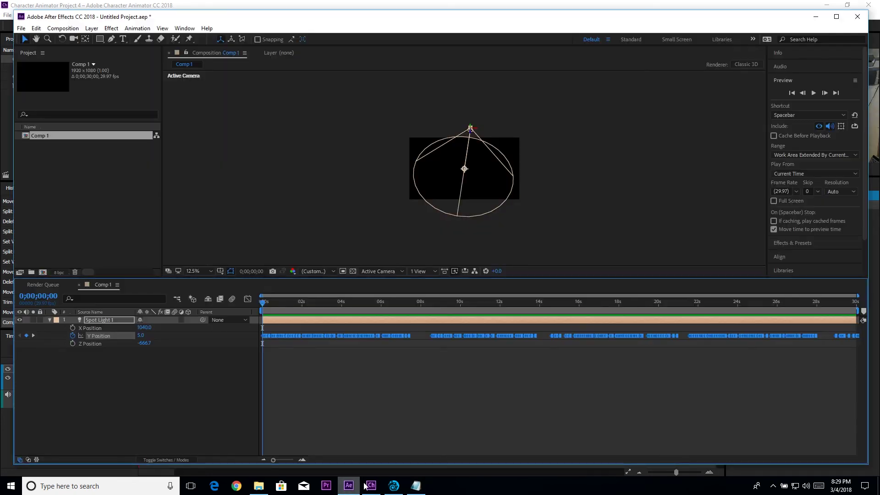
pyautogui.click(393, 486)
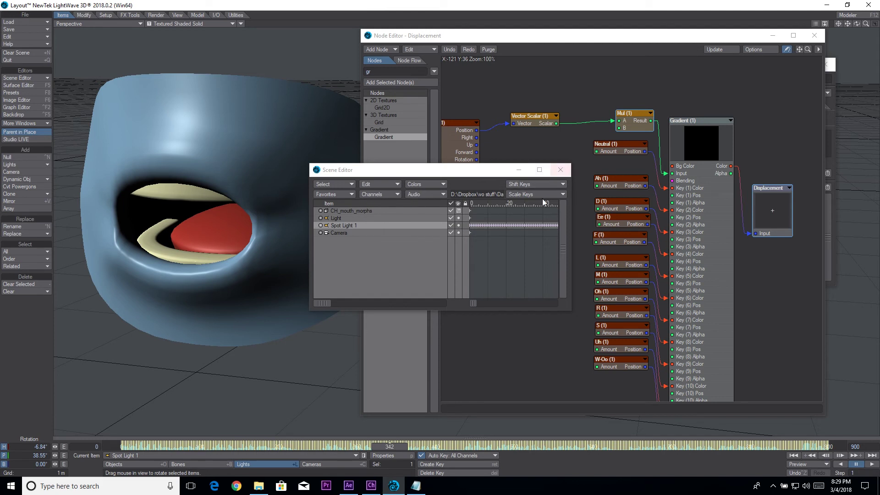
pyautogui.click(560, 170)
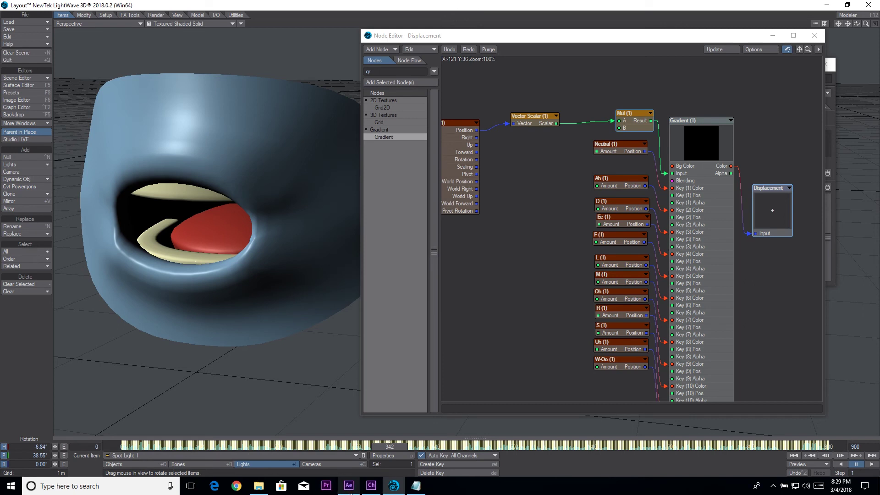
pyautogui.moveTo(351, 494)
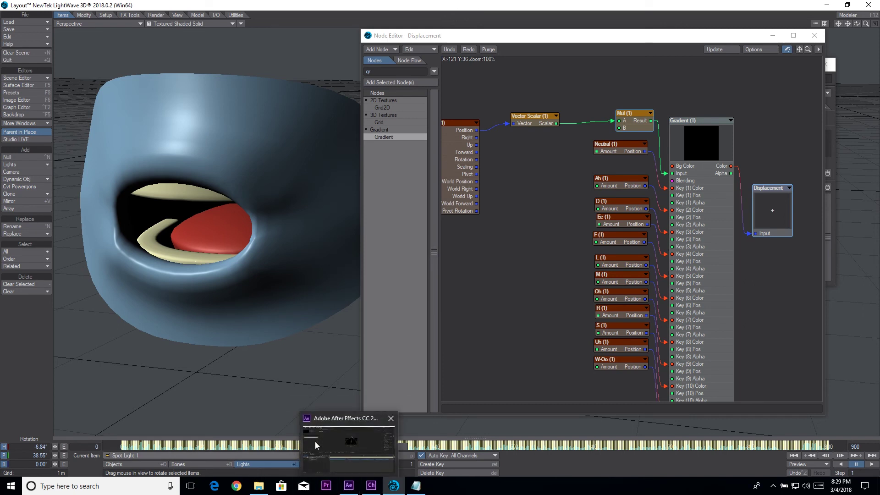
# Step: Rearrange the Neutral, D, Mul, Vector Scalar and Item Info nodes so Item Info is fully visible
pyautogui.click(136, 447)
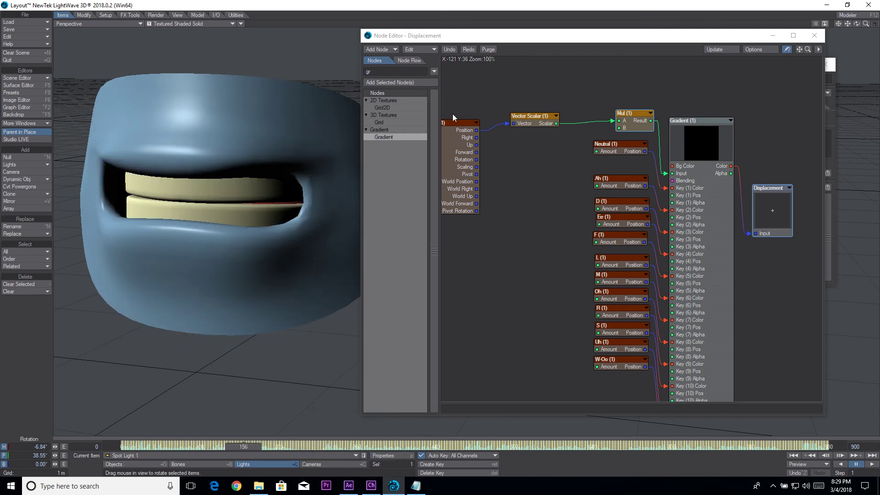
pyautogui.moveTo(621, 152); pyautogui.dragTo(623, 155)
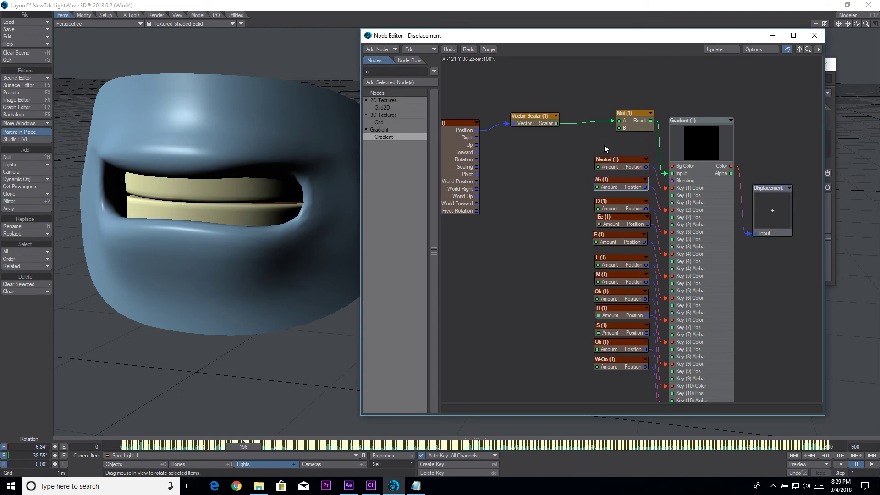
pyautogui.moveTo(604, 204); pyautogui.dragTo(607, 224)
pyautogui.moveTo(630, 125); pyautogui.dragTo(626, 147)
pyautogui.moveTo(543, 116); pyautogui.dragTo(575, 143)
pyautogui.moveTo(447, 182); pyautogui.dragTo(492, 188)
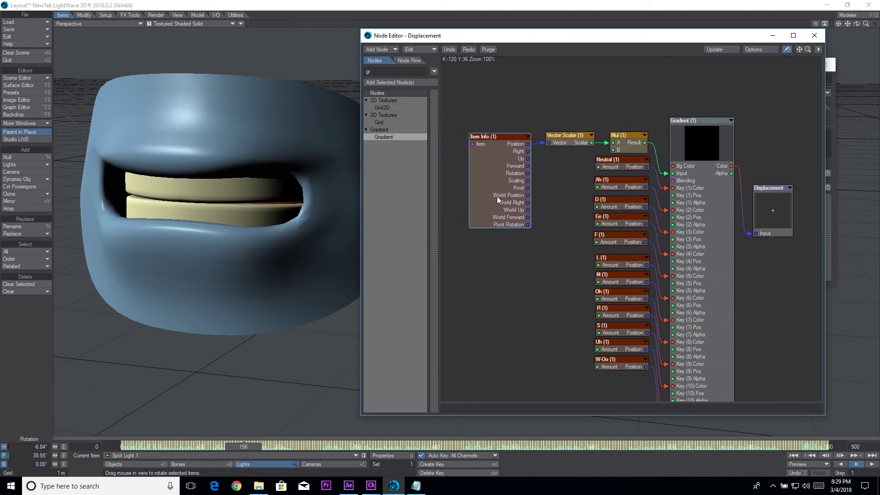
pyautogui.moveTo(497, 196); pyautogui.dragTo(496, 194)
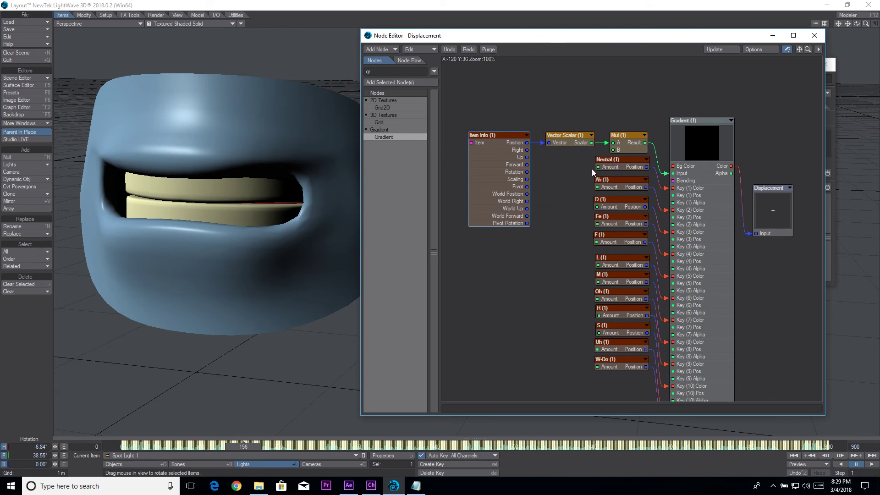
# Step: Group-select the phoneme nodes, nudge the Gradient node into place, and close the Node Editor
pyautogui.moveTo(585, 162); pyautogui.dragTo(629, 371)
pyautogui.moveTo(714, 203); pyautogui.dragTo(711, 199)
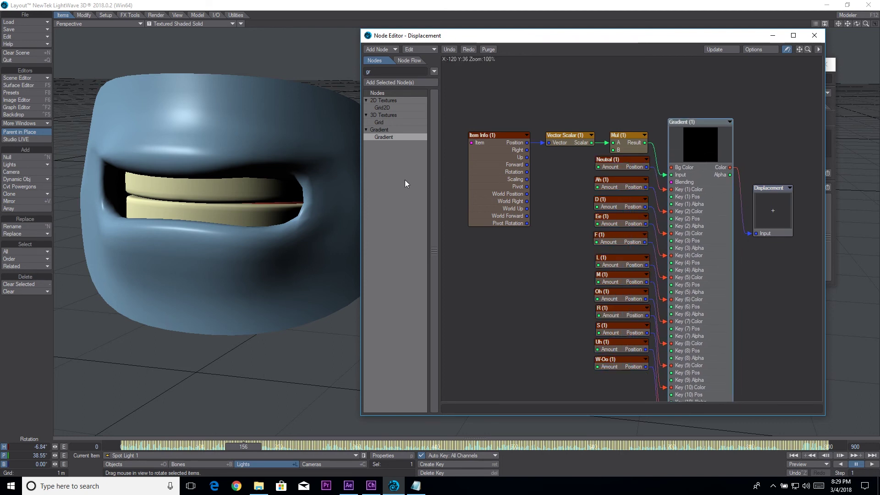
pyautogui.hotkey('alt', 'F4')
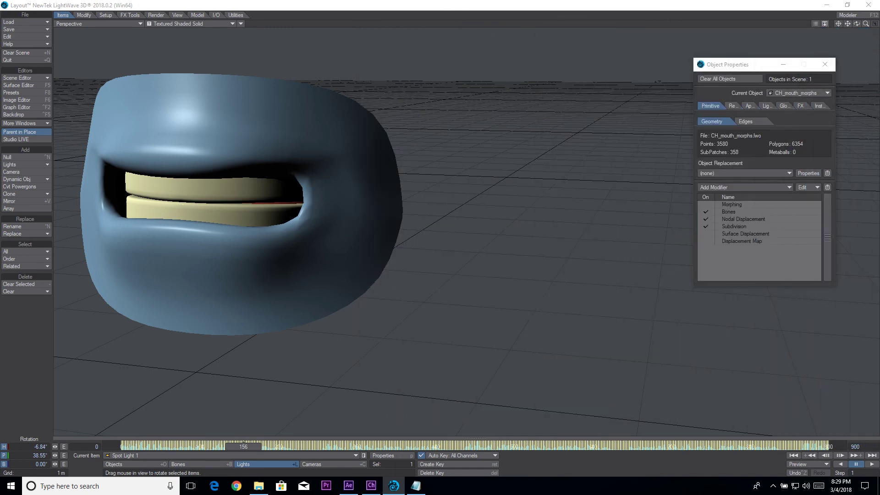
# Step: Load Ch_mouth_texture_Cube.lwo and move it right of the mouth, raised to 1.14 m
pyautogui.click(825, 65)
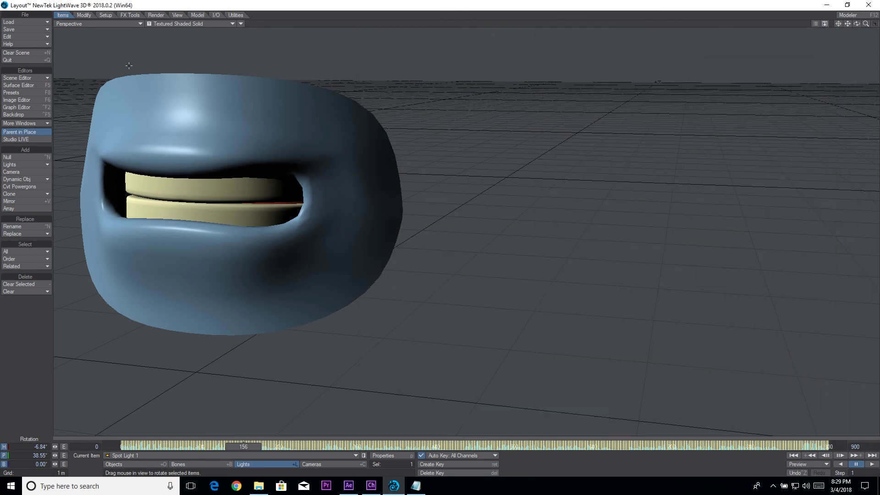
pyautogui.click(25, 21)
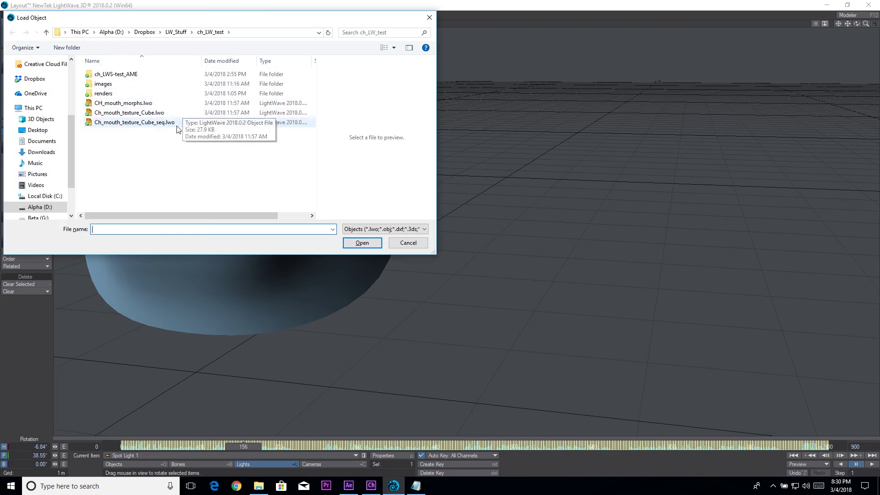
pyautogui.click(156, 113)
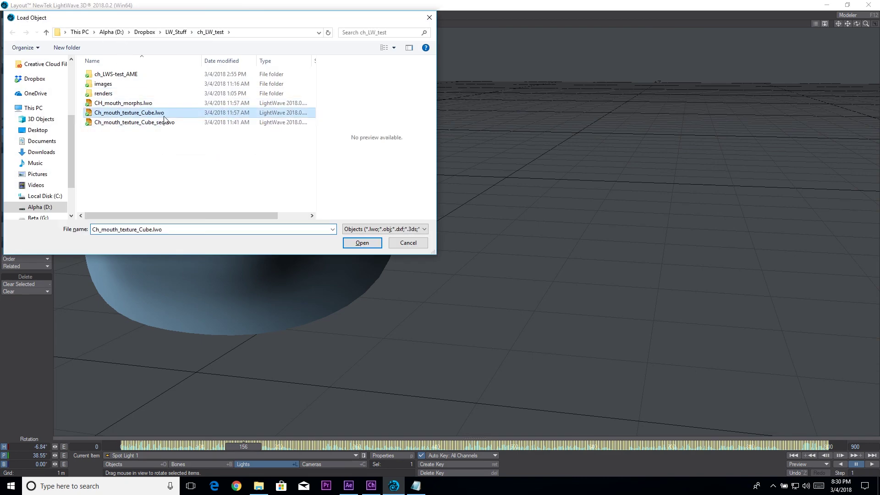
pyautogui.click(355, 241)
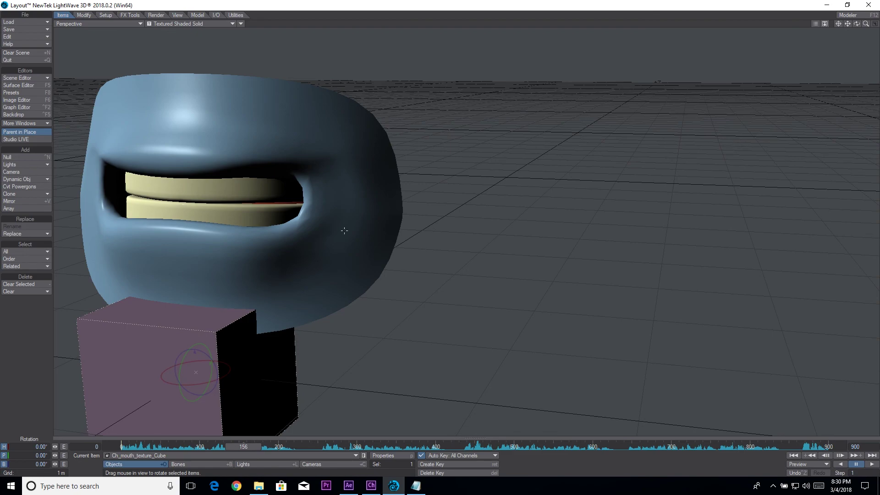
pyautogui.moveTo(857, 24); pyautogui.dragTo(693, 25)
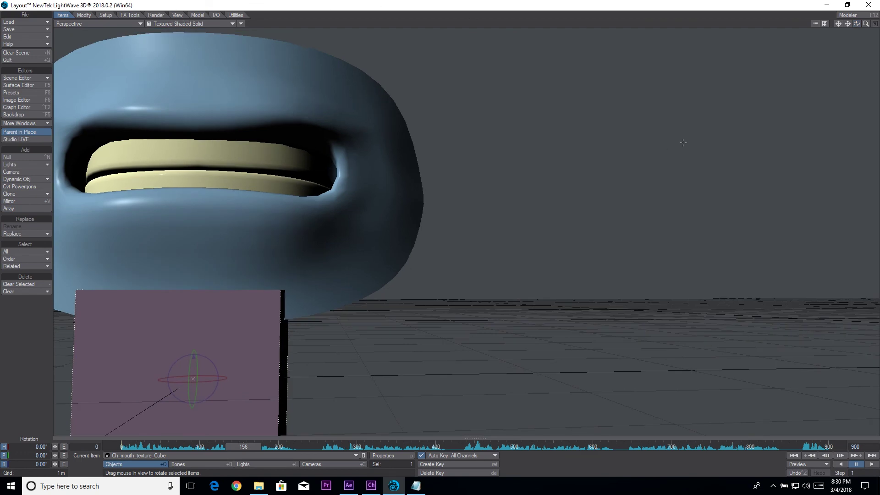
pyautogui.moveTo(857, 24); pyautogui.dragTo(852, 34)
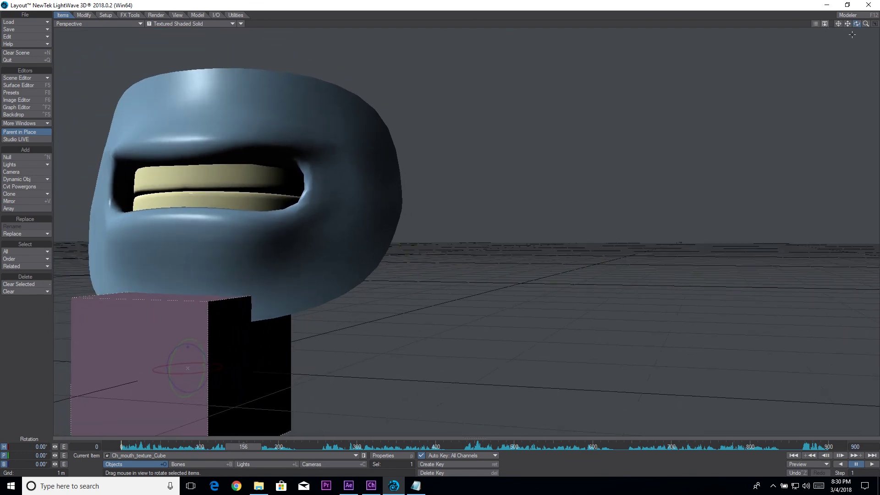
pyautogui.press('t')
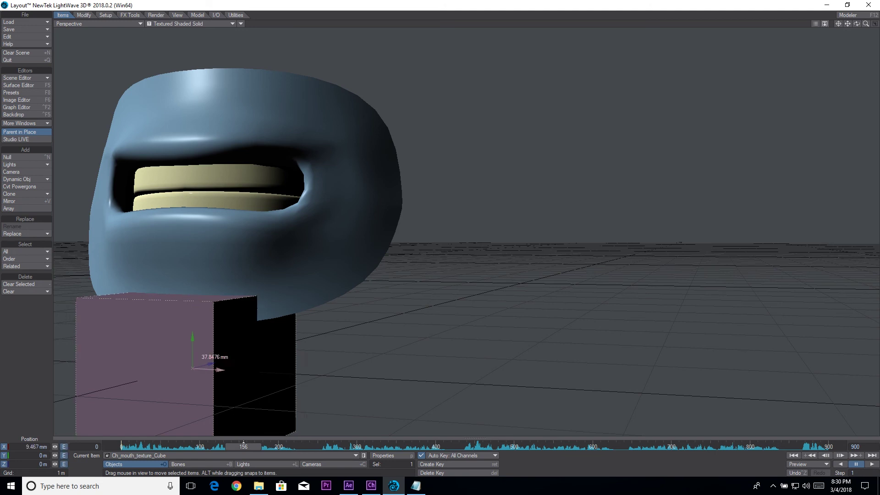
pyautogui.moveTo(221, 355); pyautogui.dragTo(198, 357)
pyautogui.moveTo(502, 364); pyautogui.dragTo(502, 170, button='right')
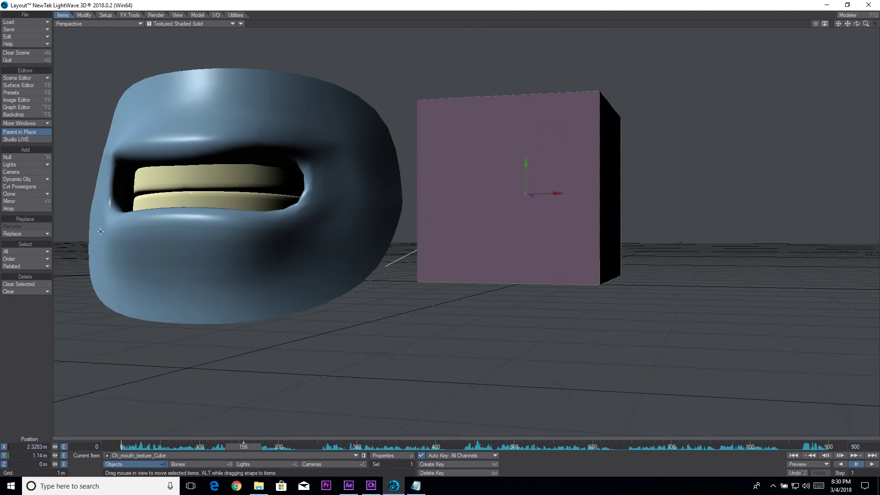
# Step: Load Ch_mouth_texture_Cube_seq.lwo and move it to the lower right
pyautogui.click(30, 24)
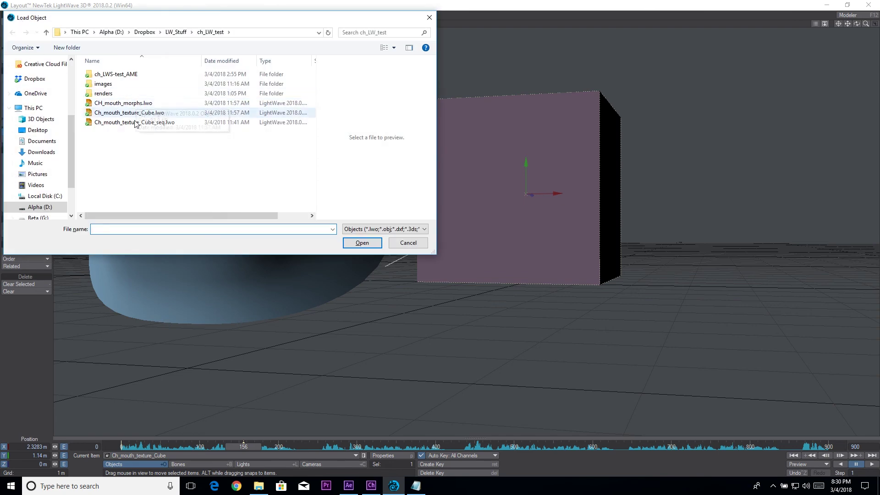
pyautogui.click(137, 123)
pyautogui.doubleClick(137, 123)
pyautogui.moveTo(224, 362); pyautogui.dragTo(762, 362)
# Step: Switch the viewport display to live VPR rendering
pyautogui.click(164, 22)
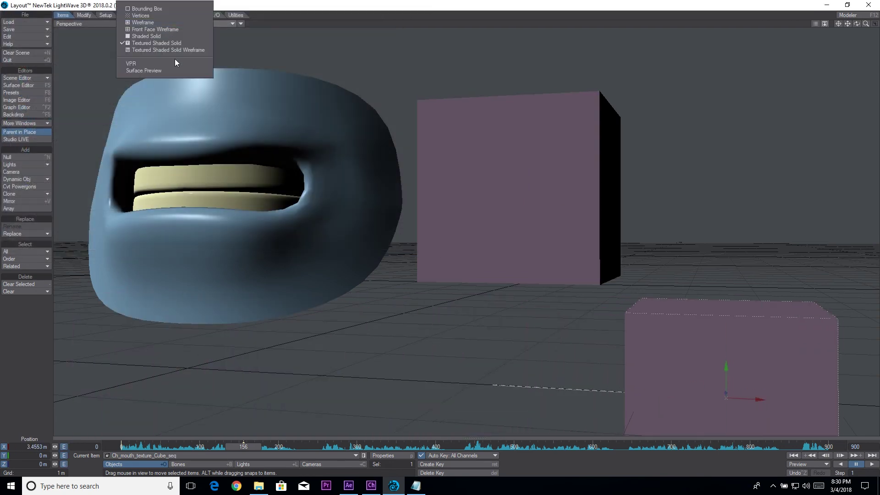
pyautogui.click(177, 68)
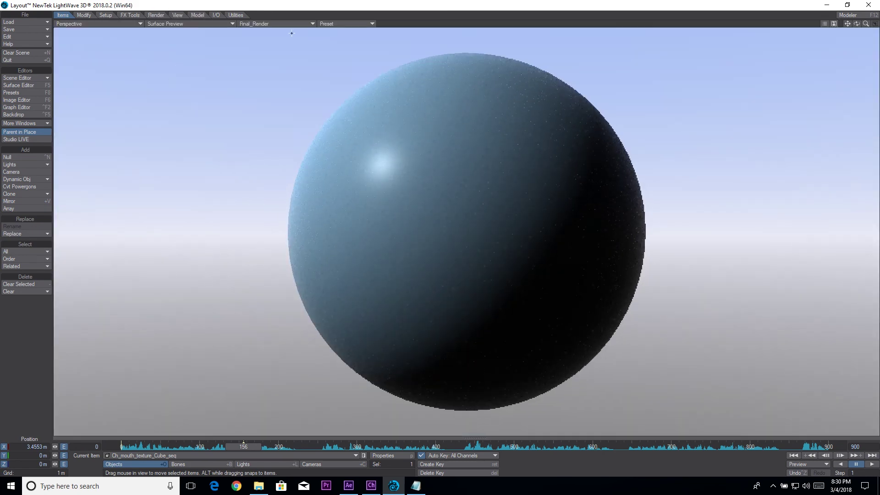
pyautogui.click(178, 24)
pyautogui.click(161, 61)
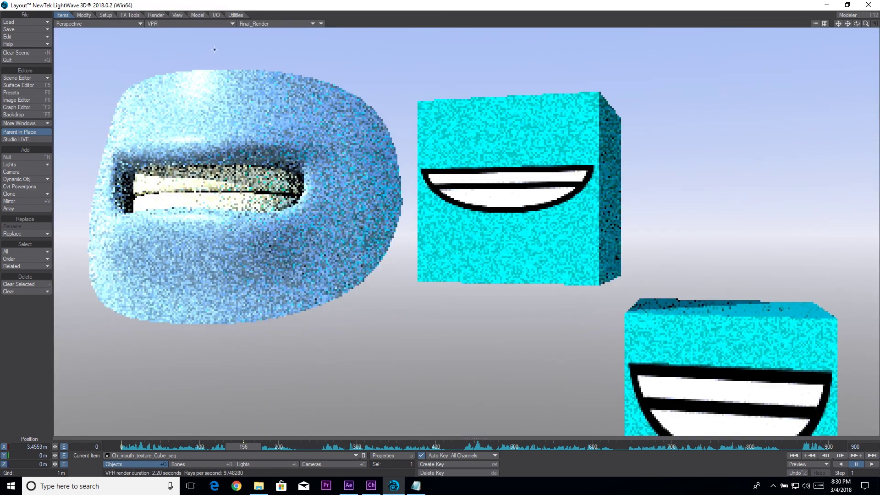
# Step: Clear Ch_mouth_texture_Cube_seq from the scene, advance the timeline, and open the Surface Editor with F5
pyautogui.moveTo(824, 342); pyautogui.dragTo(782, 347)
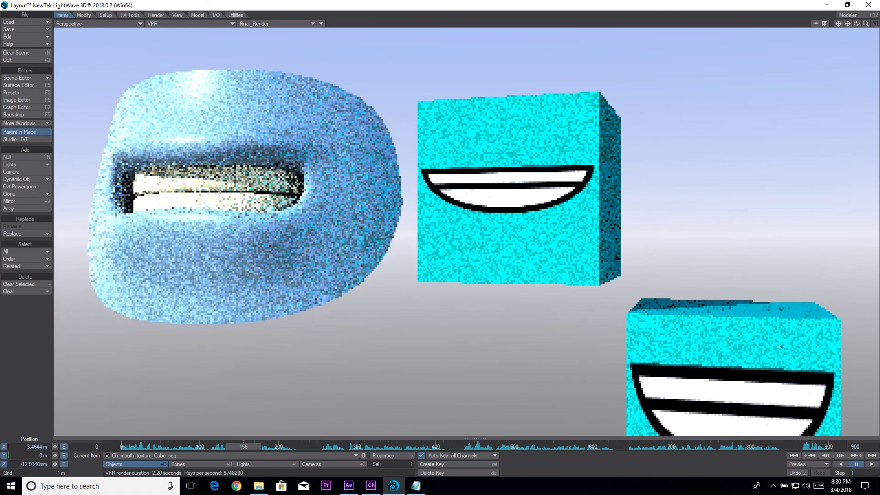
pyautogui.press('-')
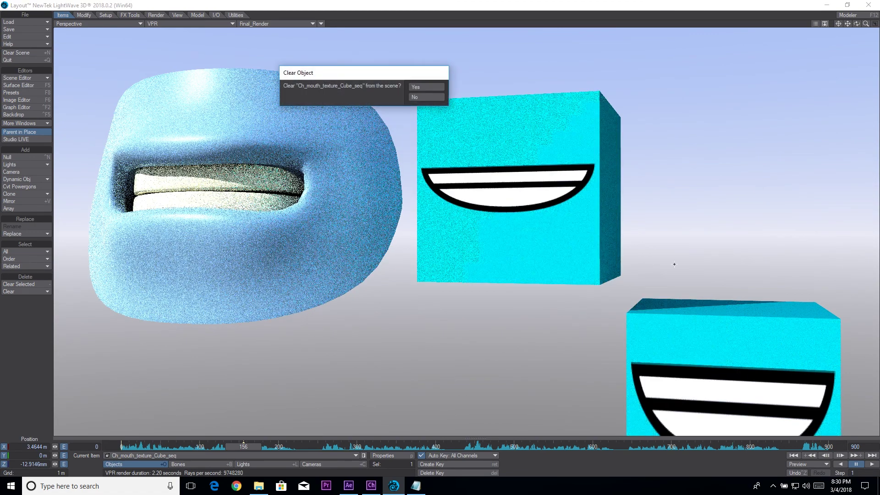
pyautogui.click(422, 86)
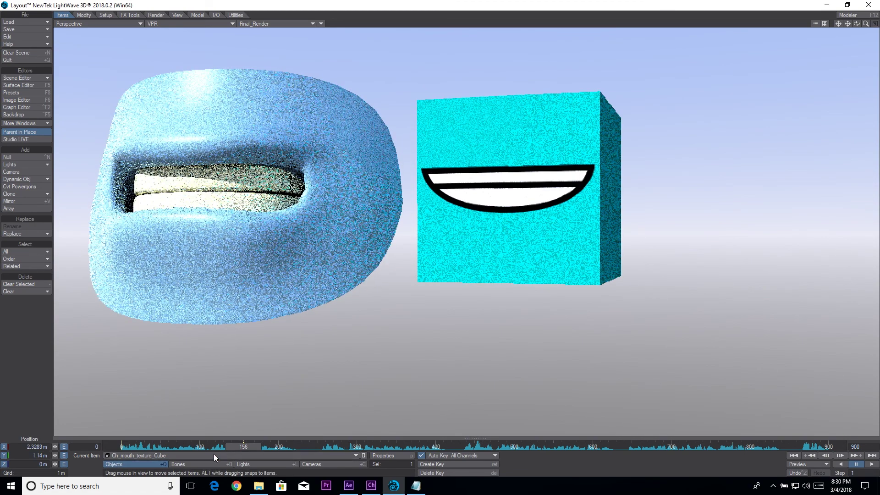
pyautogui.press('Return')
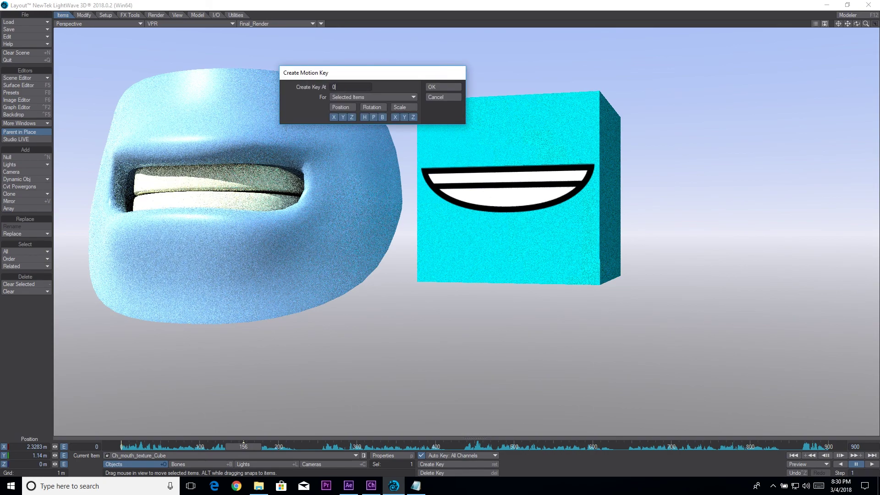
pyautogui.press('Return')
pyautogui.moveTo(237, 443); pyautogui.dragTo(268, 443)
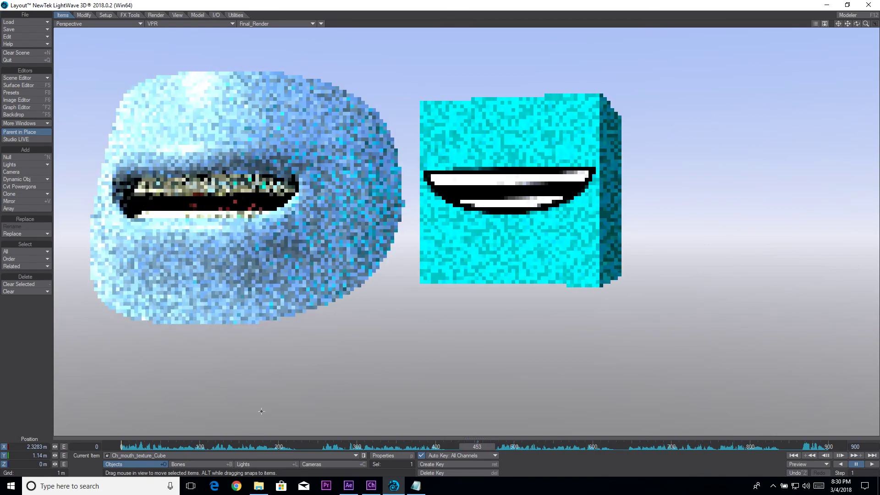
pyautogui.press('F5')
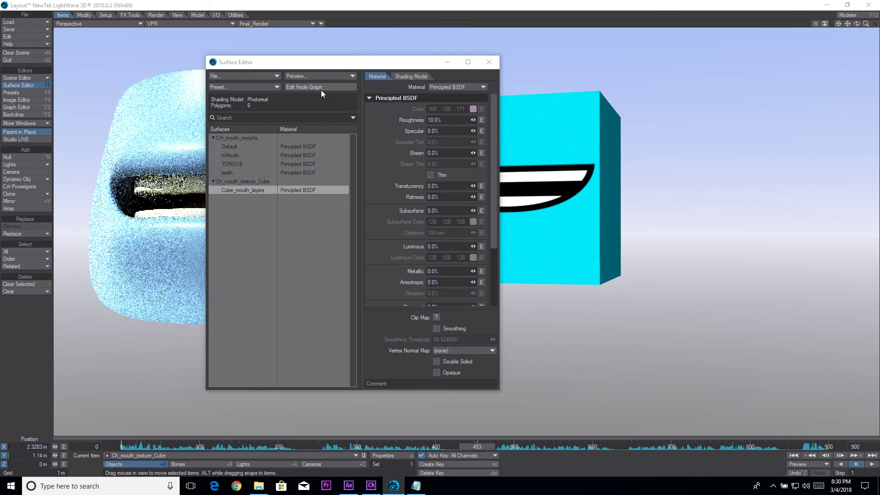
# Step: Open the Cube_mouth_layers node graph and reposition the Item Info, Vec Mul and Vector Scalar nodes
pyautogui.click(321, 88)
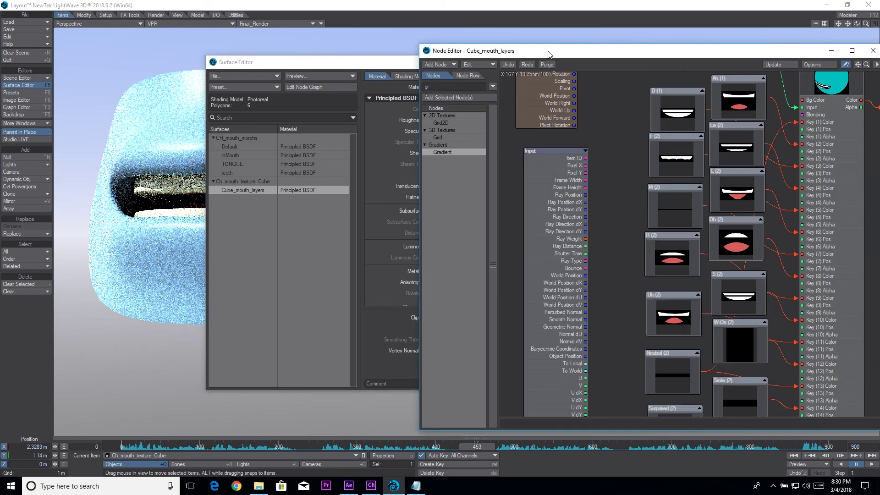
pyautogui.moveTo(549, 53); pyautogui.dragTo(217, 60)
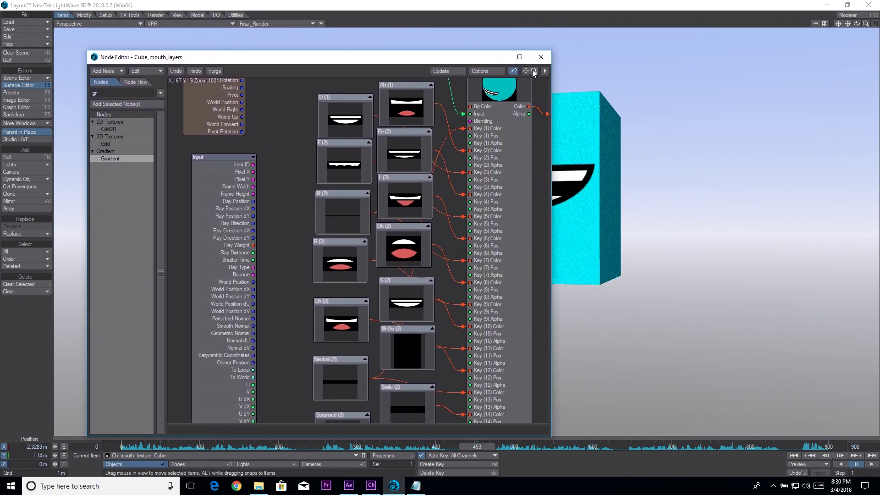
pyautogui.scroll(-5, 329, 130)
pyautogui.moveTo(283, 156); pyautogui.dragTo(277, 128)
pyautogui.moveTo(329, 145); pyautogui.dragTo(338, 122)
pyautogui.moveTo(393, 149); pyautogui.dragTo(384, 141)
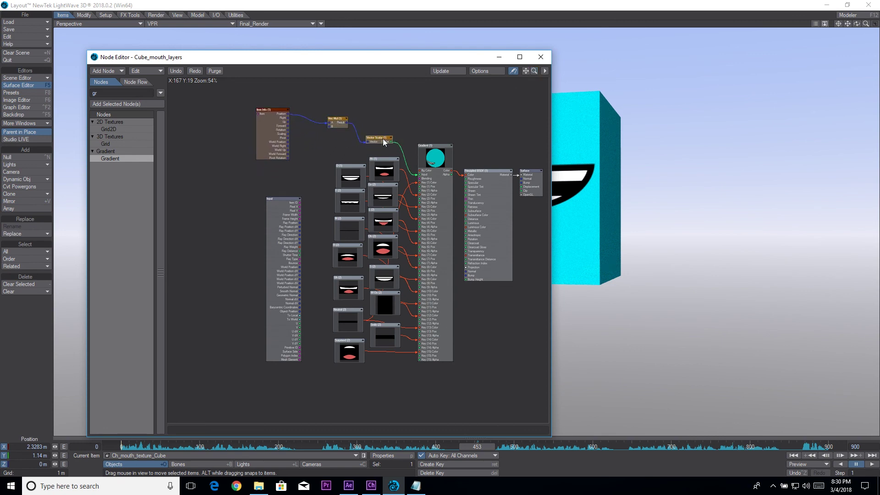
pyautogui.moveTo(333, 122); pyautogui.dragTo(335, 118)
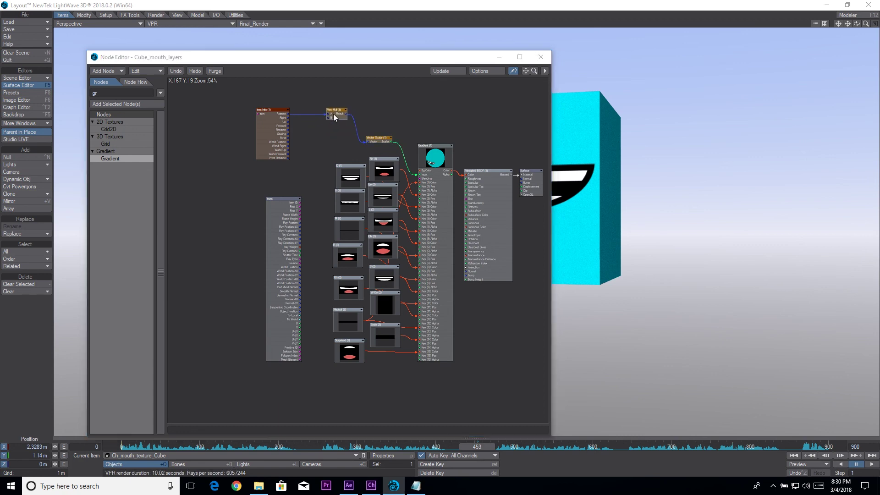
# Step: Check the Vec Mul node's values, then nudge Vector Scalar and center the network
pyautogui.doubleClick(333, 117)
pyautogui.click(284, 156)
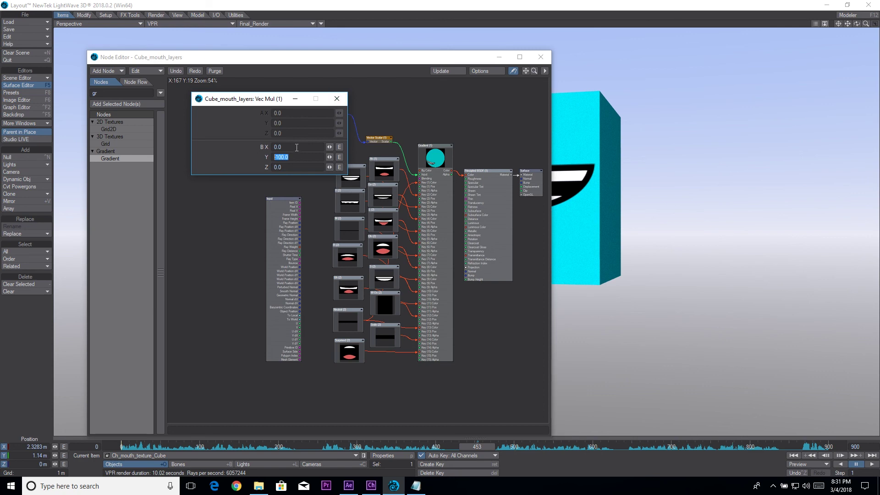
pyautogui.click(337, 99)
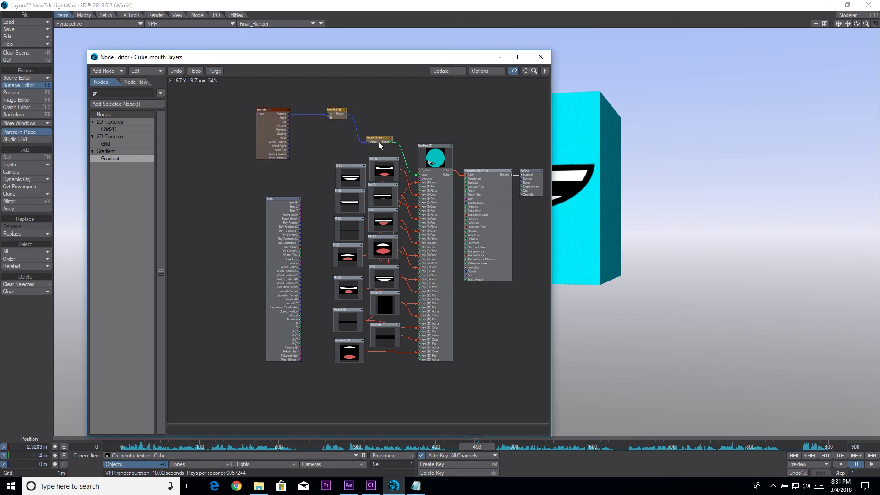
pyautogui.moveTo(379, 141); pyautogui.dragTo(380, 134)
pyautogui.moveTo(526, 71); pyautogui.dragTo(471, 141)
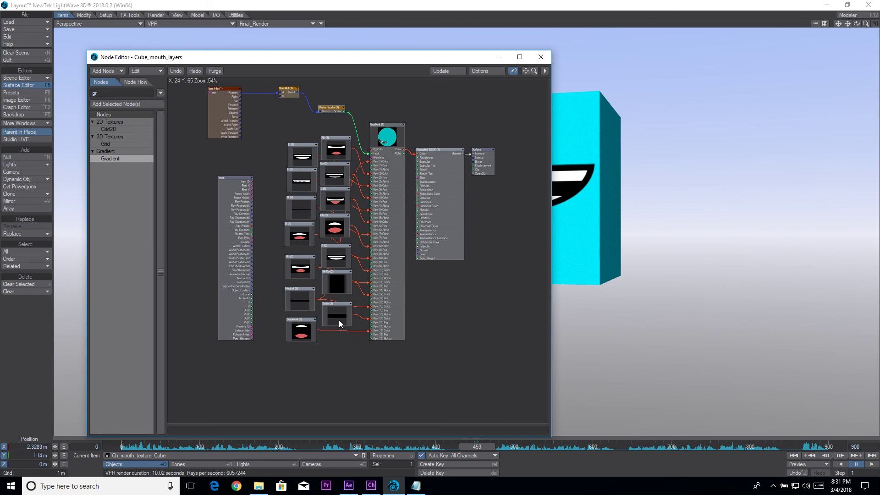
# Step: Tidy the Smile (2) and Gradient (1) nodes, then minimize the Node Editor
pyautogui.moveTo(339, 323); pyautogui.dragTo(296, 341)
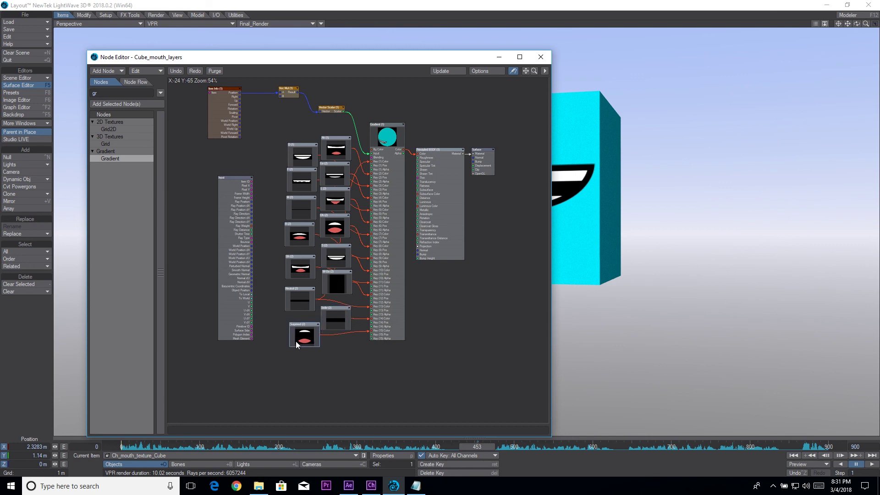
pyautogui.click(309, 156)
pyautogui.click(340, 146)
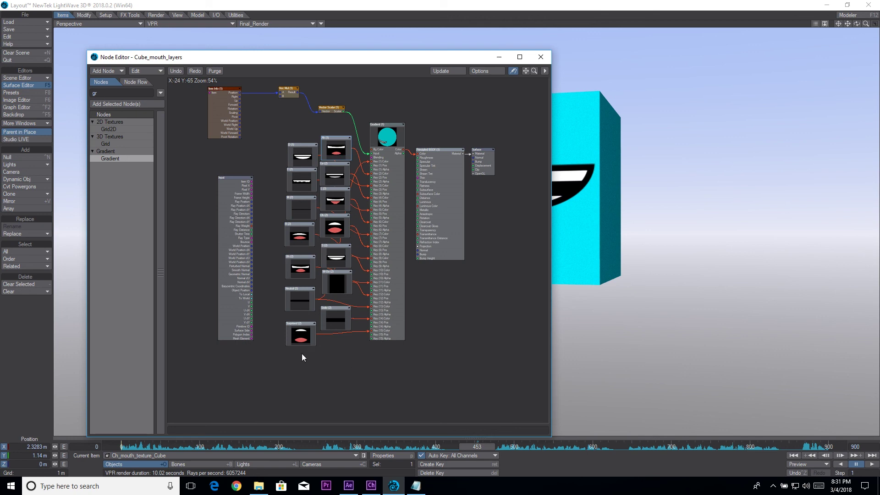
pyautogui.moveTo(393, 132); pyautogui.dragTo(395, 129)
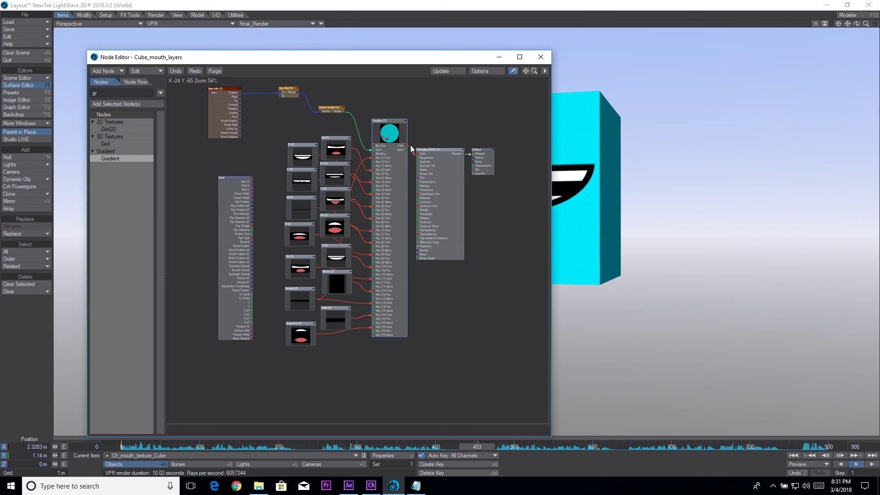
pyautogui.moveTo(425, 154); pyautogui.dragTo(424, 155)
pyautogui.moveTo(372, 122); pyautogui.dragTo(370, 121)
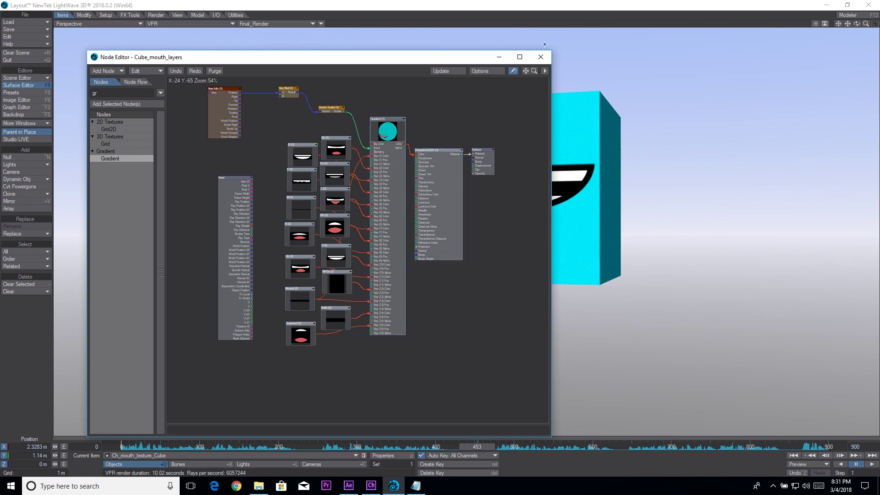
pyautogui.click(498, 59)
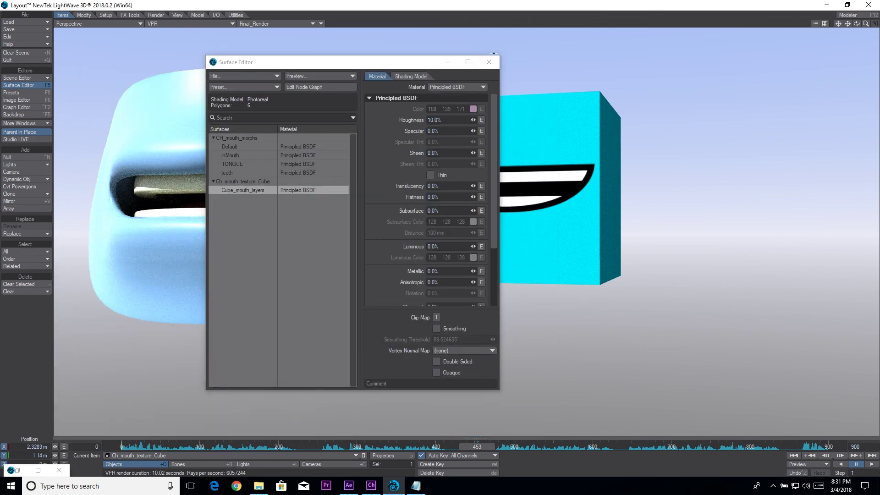
# Step: Close the Surface Editor and preview the VPR render at frames 78, 317 and 566
pyautogui.click(488, 62)
pyautogui.moveTo(129, 447)
pyautogui.mouseDown()
pyautogui.moveTo(183, 446)
pyautogui.moveTo(138, 444)
pyautogui.mouseUp()
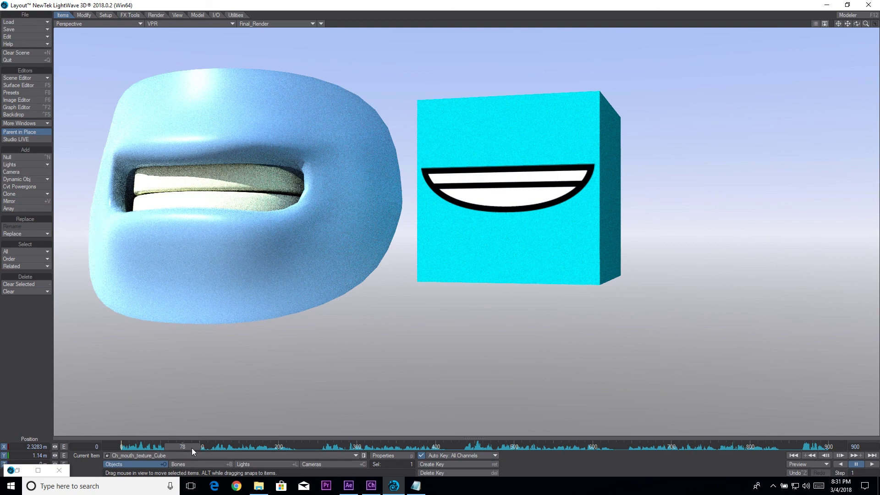
pyautogui.moveTo(192, 447); pyautogui.dragTo(370, 447)
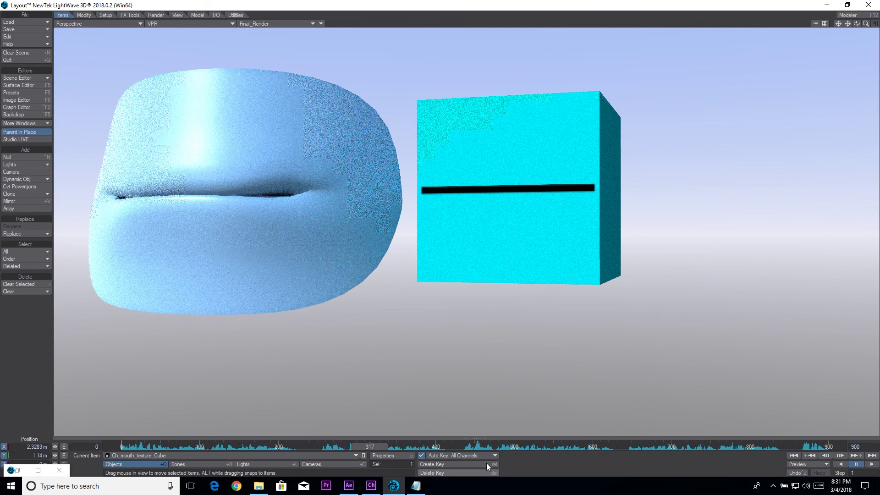
pyautogui.moveTo(487, 447); pyautogui.dragTo(565, 448)
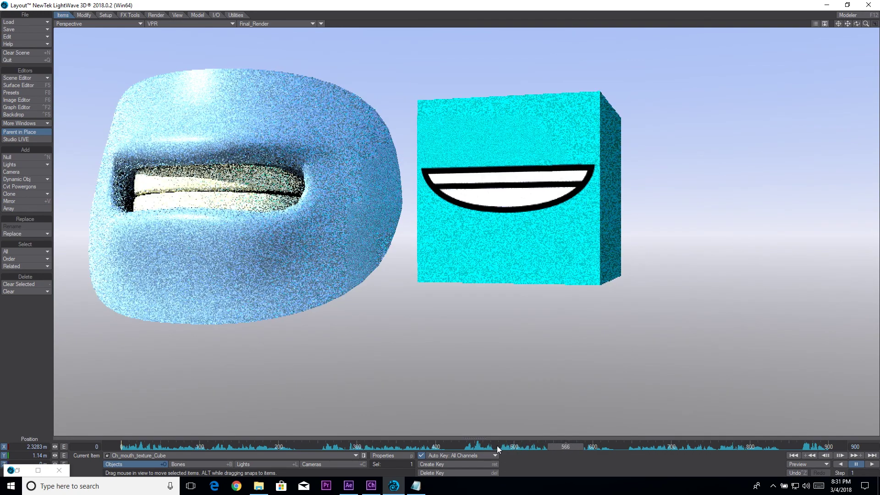